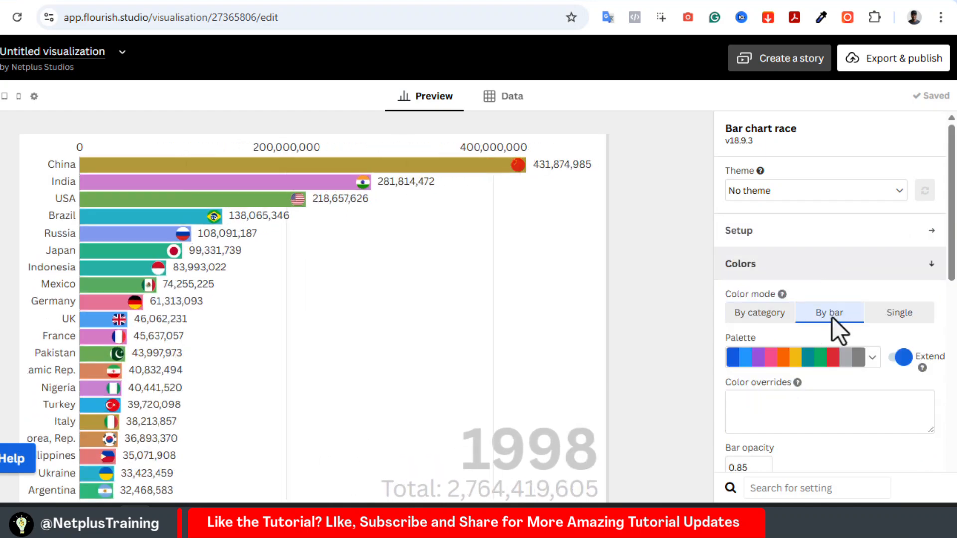
Try the Single color mode with color overrides of red for China and green for USA
left_click(900, 313)
left_click(780, 419)
type("China: red")
key("Return")
type("USA: Green")
key("ctrl+a")
key("BackSpace")
Color the bars by category, try another palette and settle on the Flourish palette
left_click(760, 313)
left_click(872, 358)
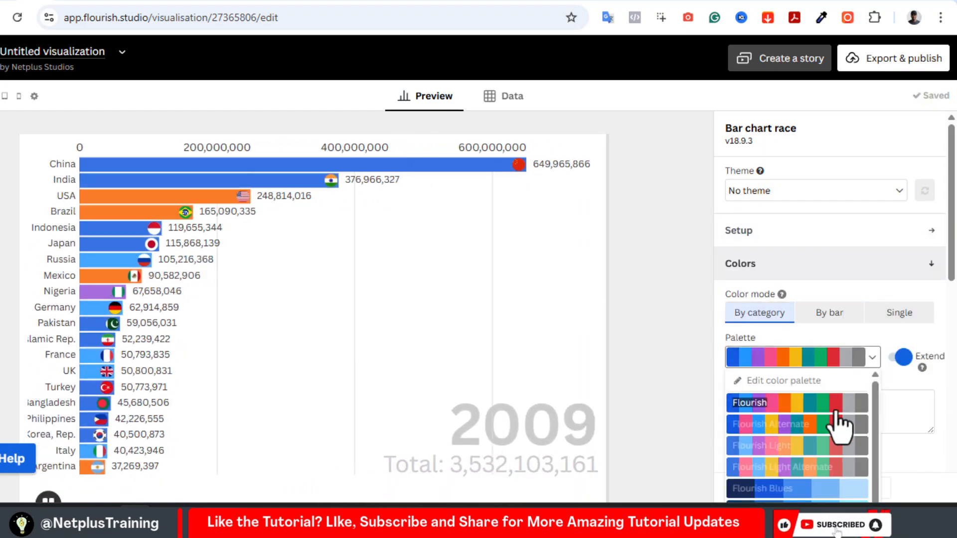
left_click(840, 423)
left_click(873, 357)
left_click(818, 403)
Adjust the labels' maximum size and change the labels mode to place country names on the bars and images in the axis
scroll(818, 408, "down", 1)
left_click(763, 450)
left_click(764, 287)
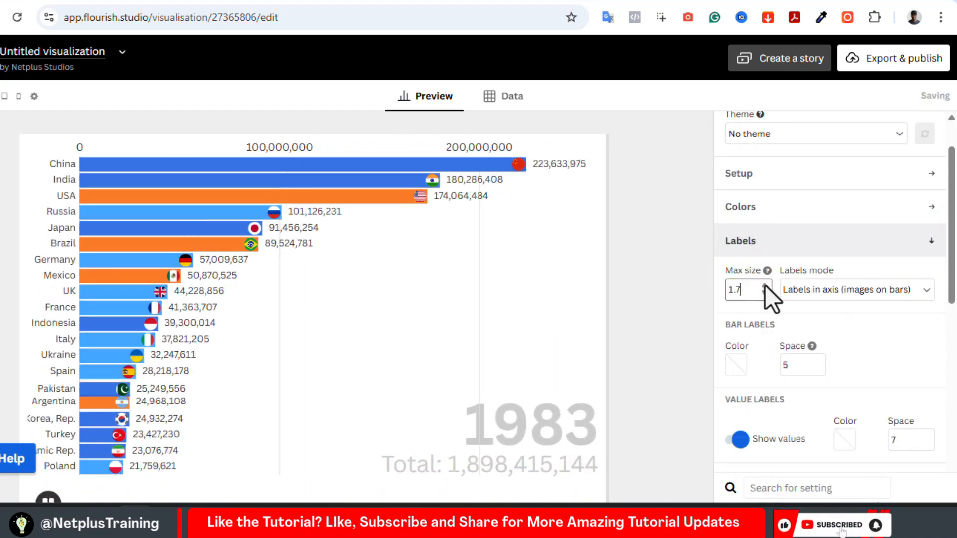
left_click(764, 294)
left_click(913, 290)
left_click(857, 327)
Try the Rectangle shape and Fit sizing for the flag images, and return them to the Circle shape
left_click(915, 244)
left_click(905, 274)
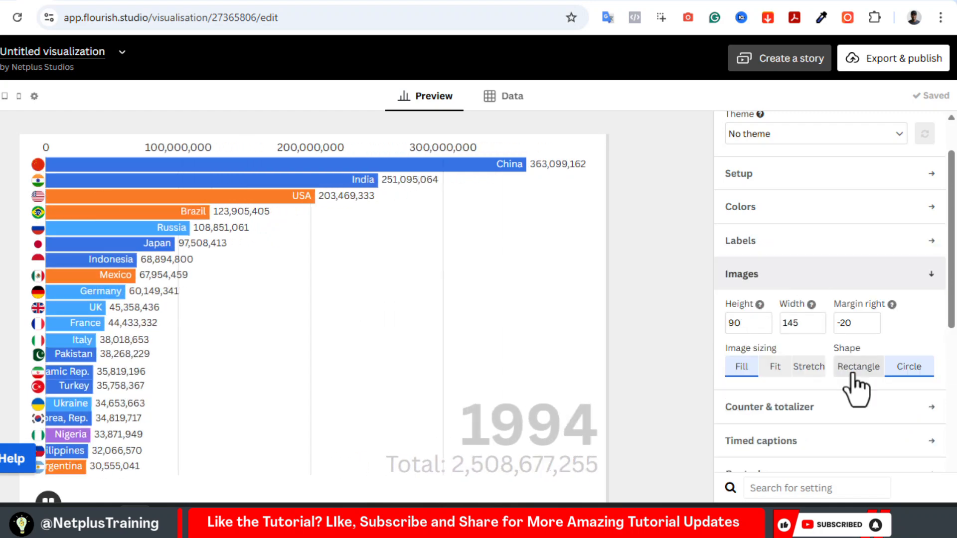
left_click(853, 369)
left_click(773, 370)
left_click(909, 366)
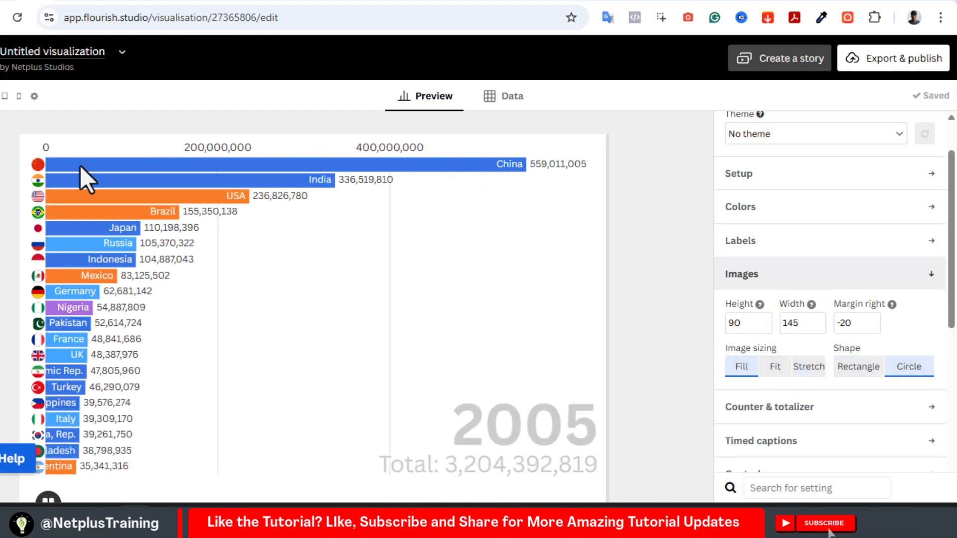
left_click(769, 407)
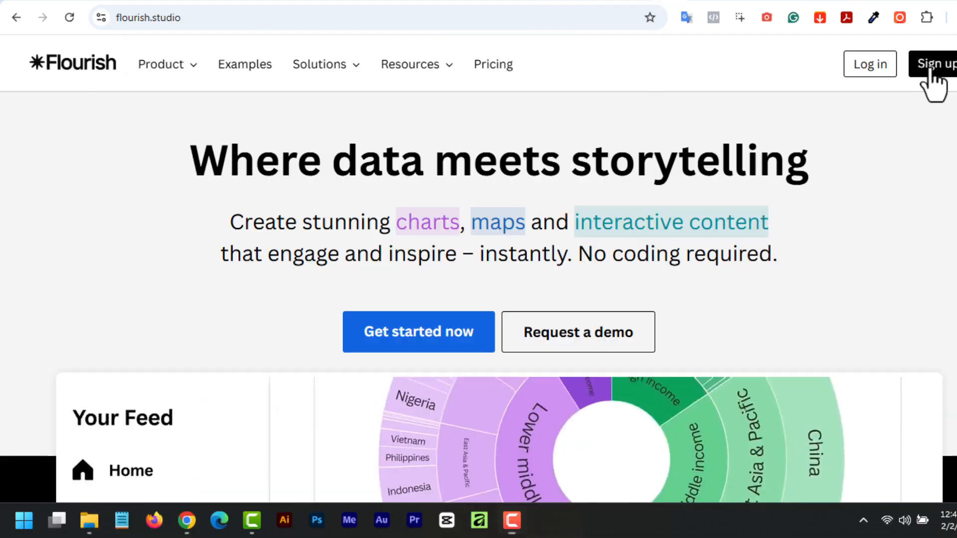
Sign up for Flourish through Canva and allow it access to the Canva account
left_click(932, 67)
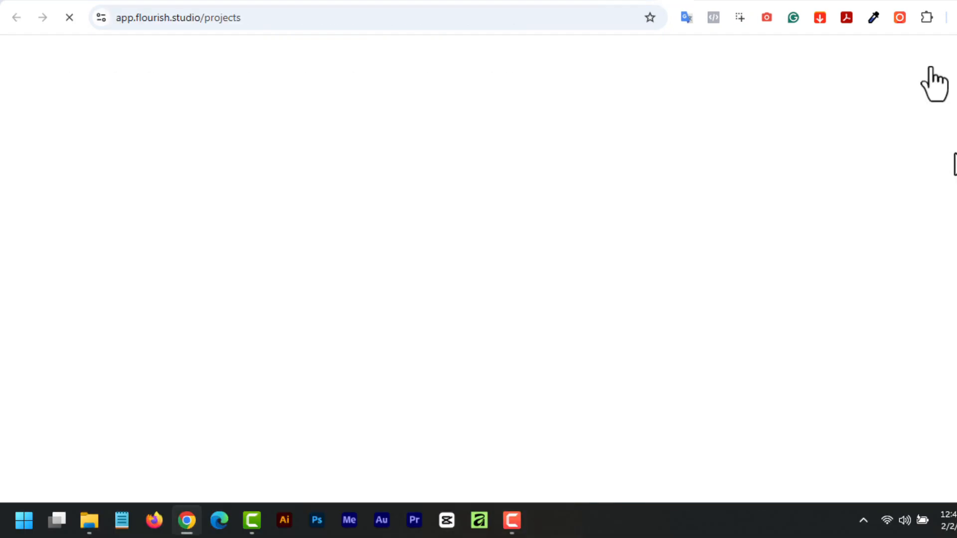
left_click(480, 222)
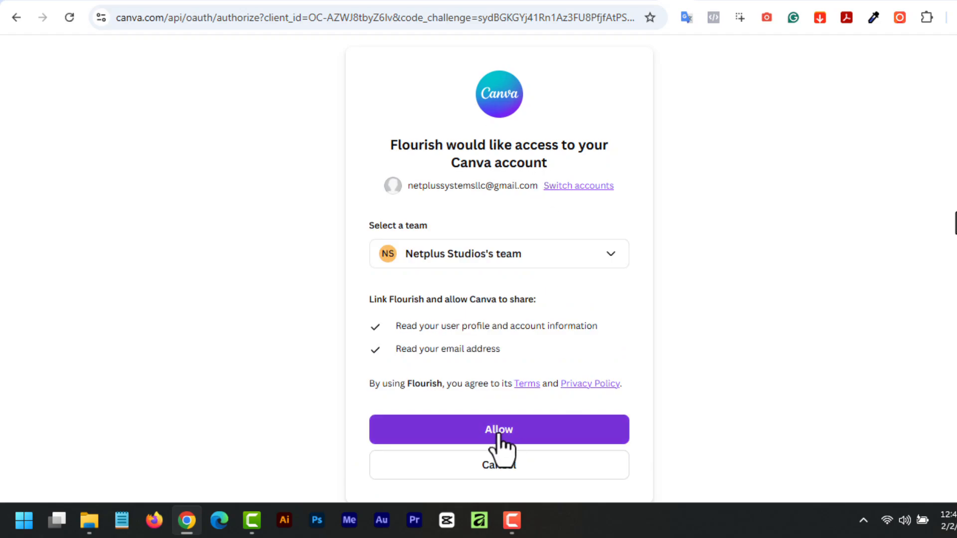
left_click(498, 431)
scroll(570, 165, "down", 10)
scroll(570, 165, "down", 5)
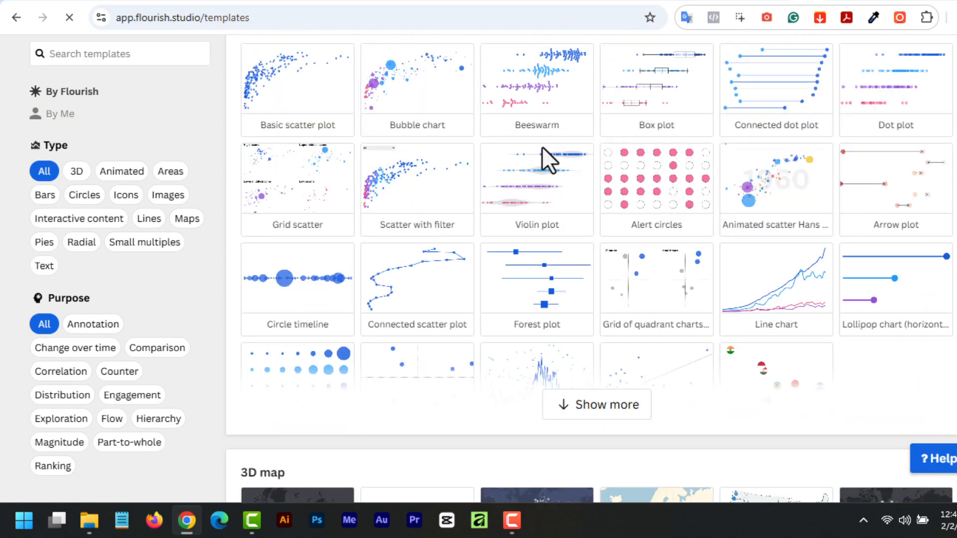
scroll(584, 162, "down", 15)
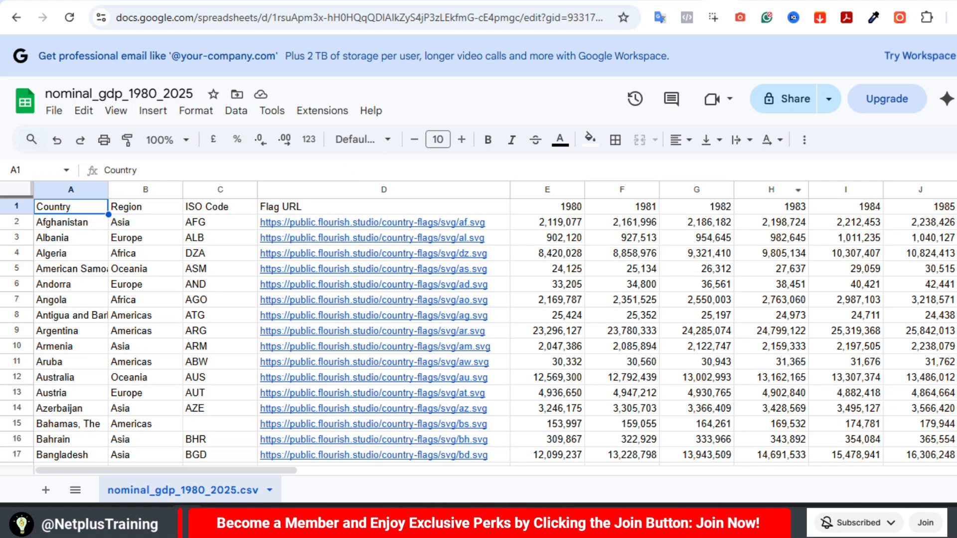
scroll(479, 333, "down", 2)
scroll(478, 332, "up", 2)
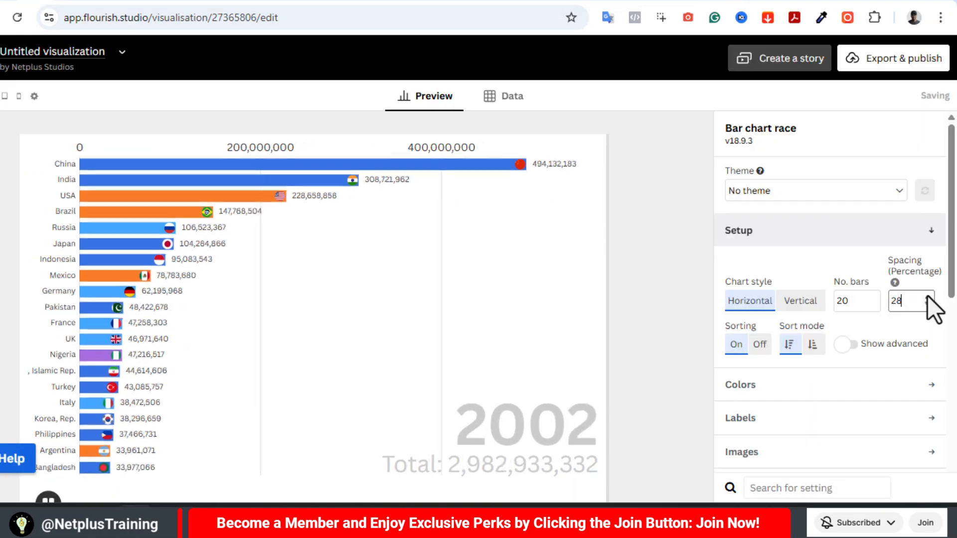
Set the bar spacing to 11 percent and switch the bar sorting off and back on in the chart setup
key("BackSpace")
key("BackSpace")
type("10")
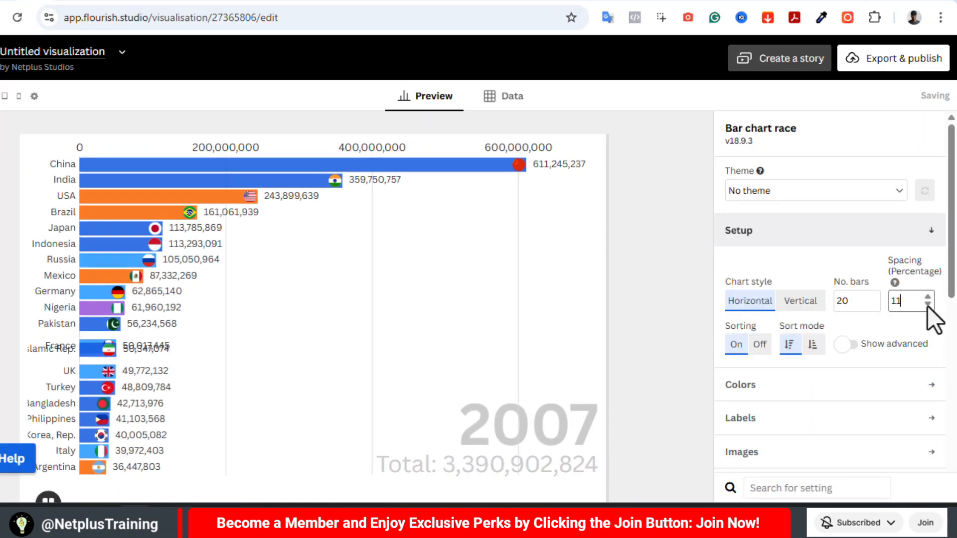
left_click(759, 344)
left_click(736, 344)
Try the By bar and Single color modes, adding the color overrides "China: red" and "USA: Green"
left_click(793, 386)
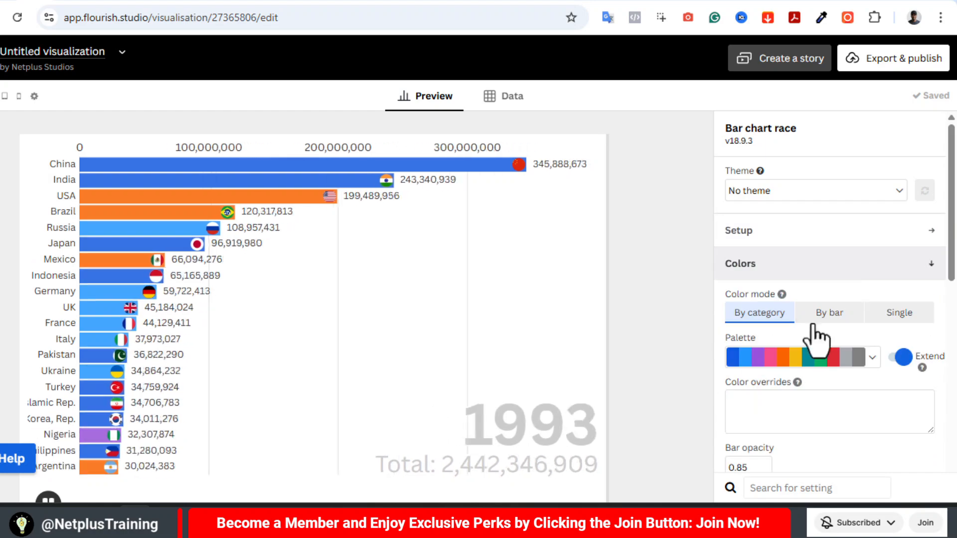
left_click(825, 317)
left_click(899, 313)
left_click(776, 414)
key("Return")
type("US")
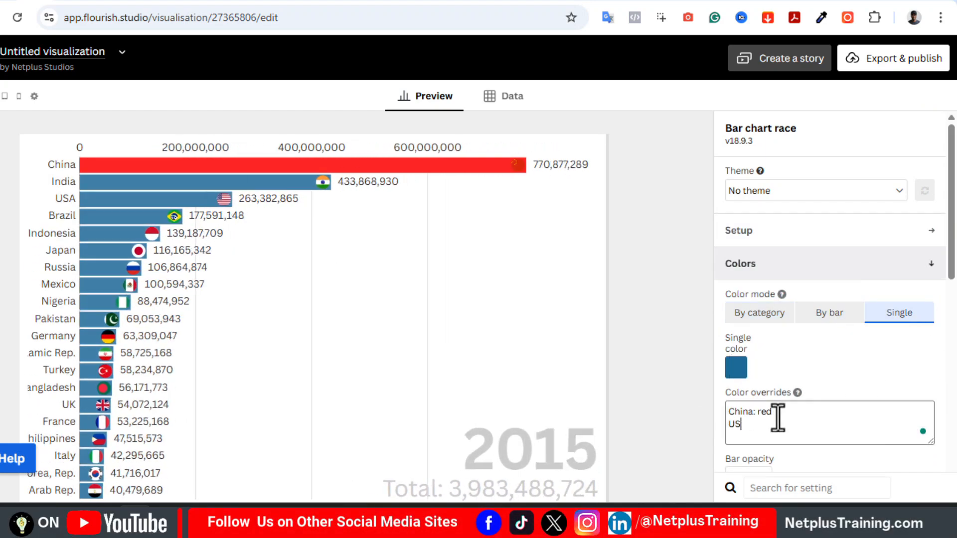
type("A: Green")
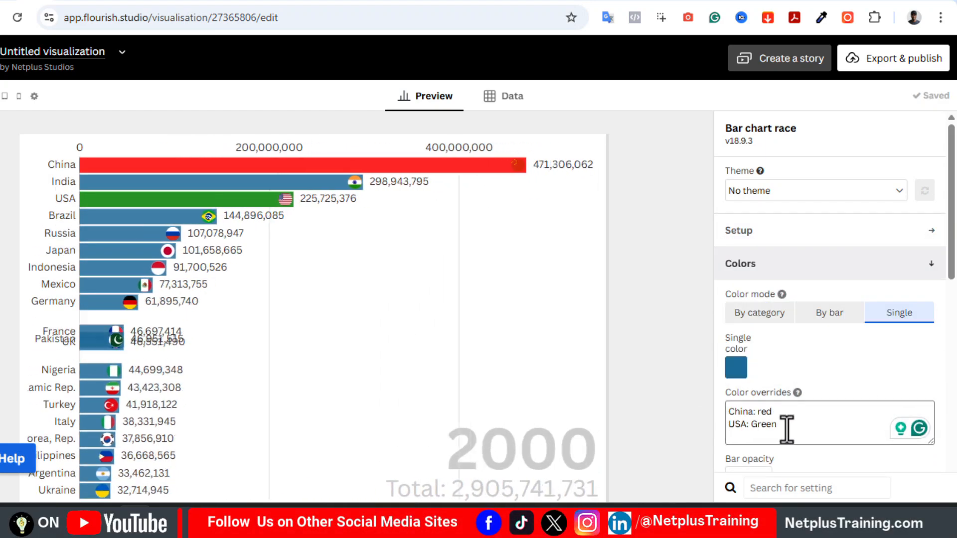
Set the color mode to By category and try other palettes before keeping the Flourish palette
left_click(759, 312)
left_click(802, 357)
left_click(803, 487)
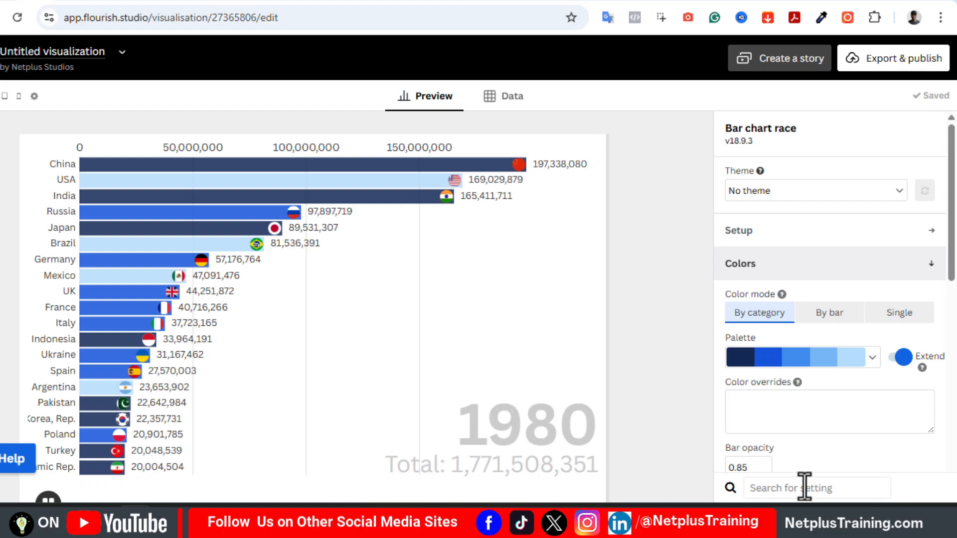
left_click(868, 357)
left_click(803, 403)
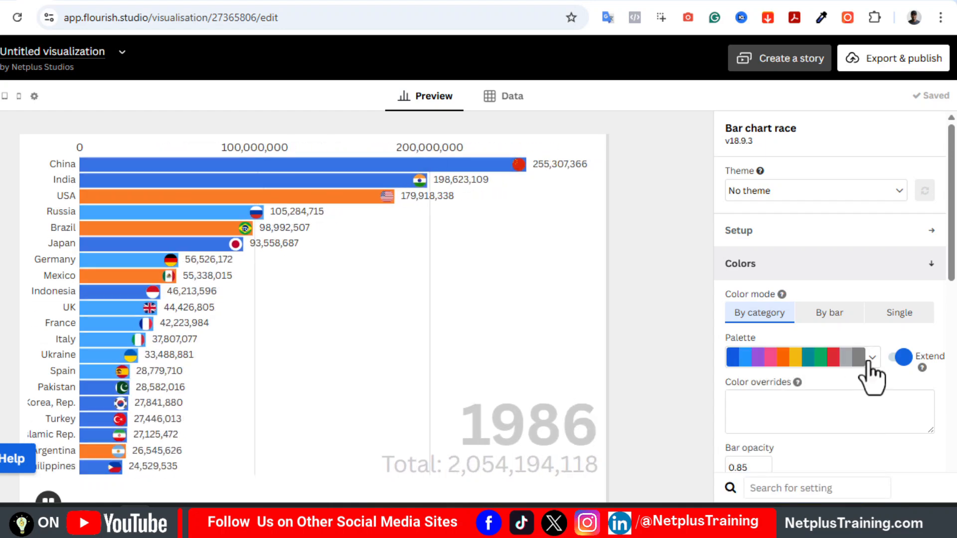
left_click(868, 358)
left_click(810, 444)
scroll(848, 349, "down", 2)
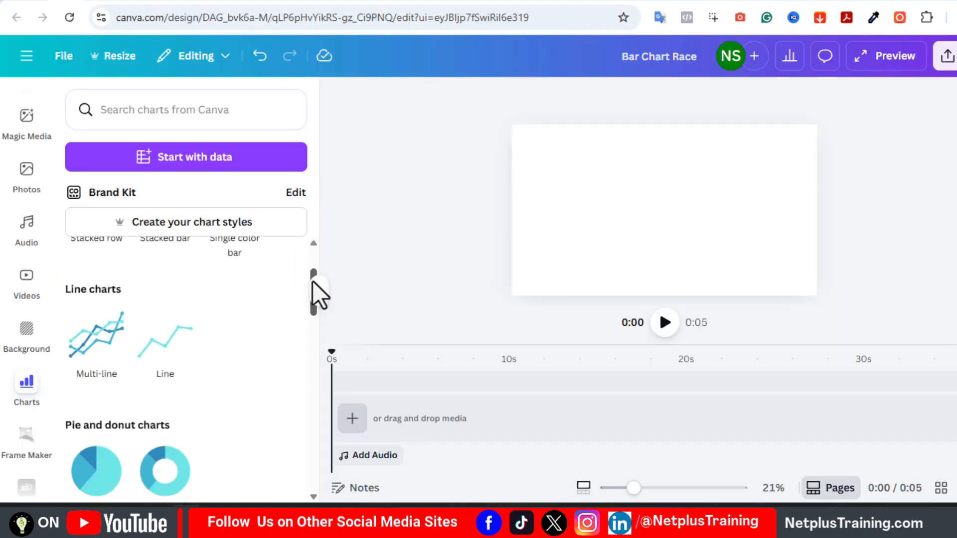
Look through Canva's chart types, and start signing up on the Flourish website
left_click_drag(312, 281, 316, 340)
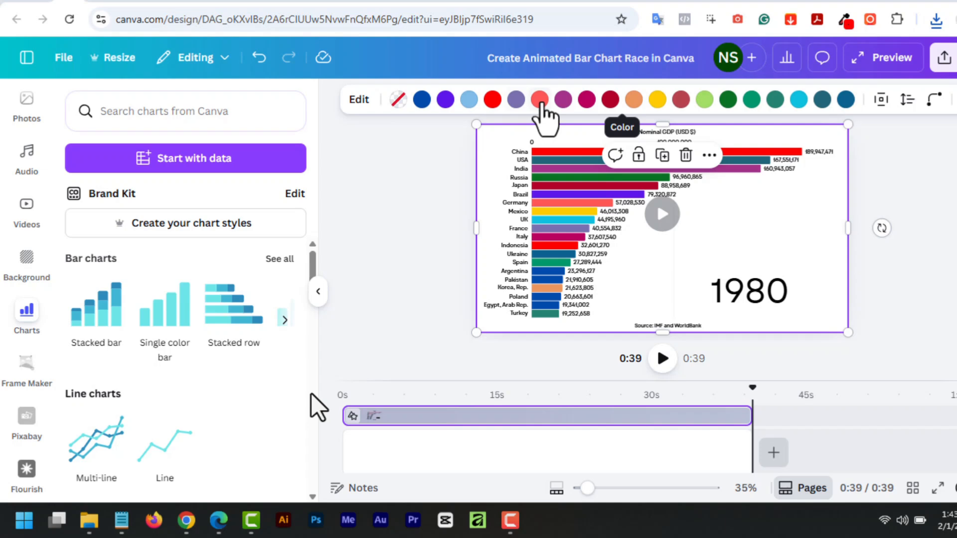
left_click(541, 101)
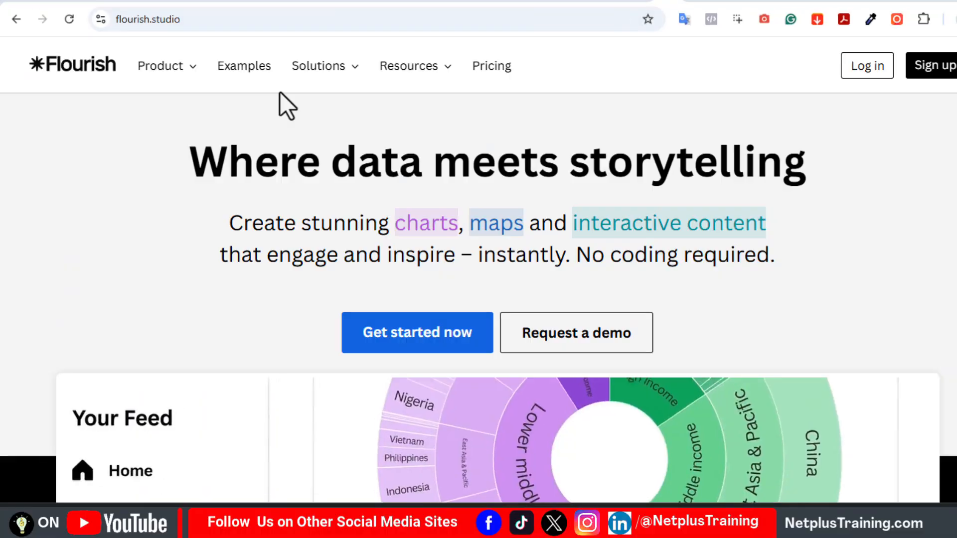
left_click(930, 70)
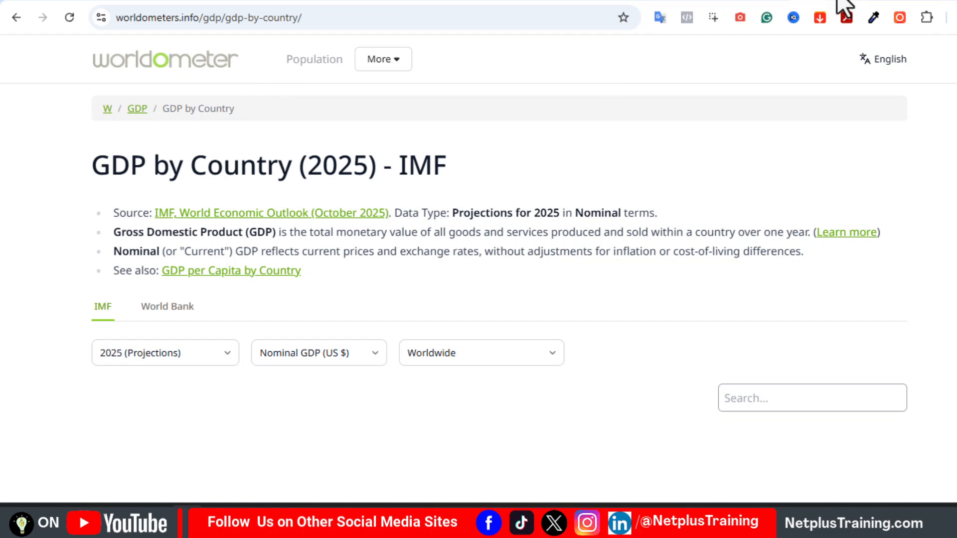
Look through the GDP by country source pages on Worldometer, the IMF and the World Bank
left_click(768, 1)
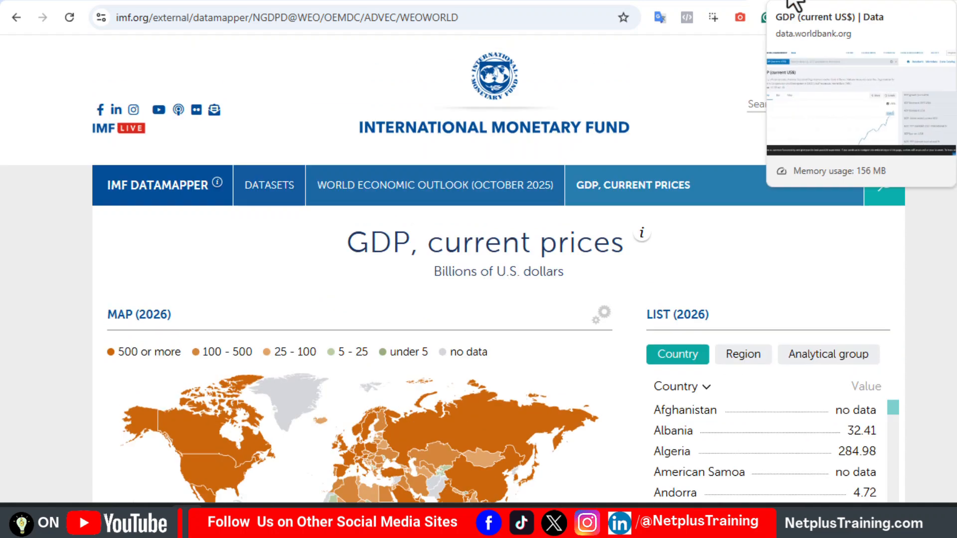
left_click(793, 1)
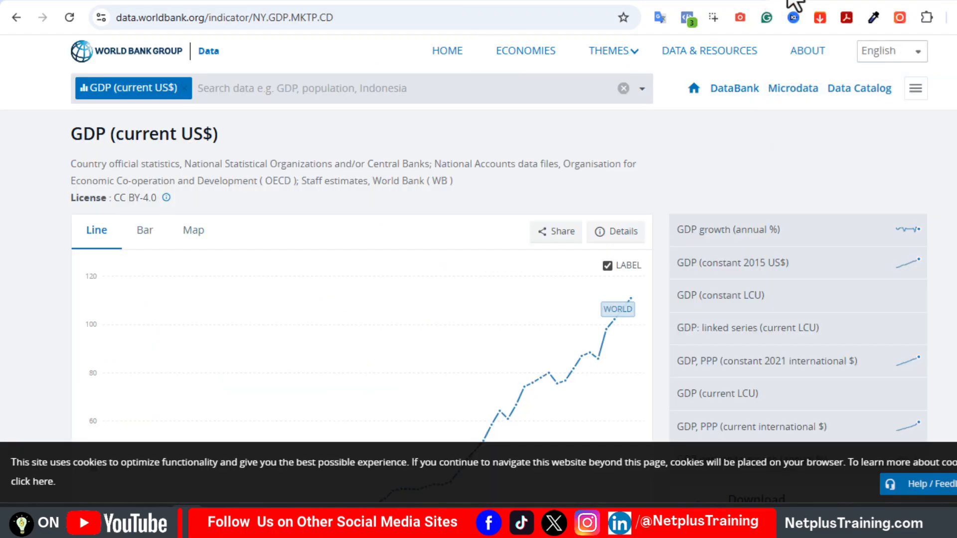
left_click(834, 1)
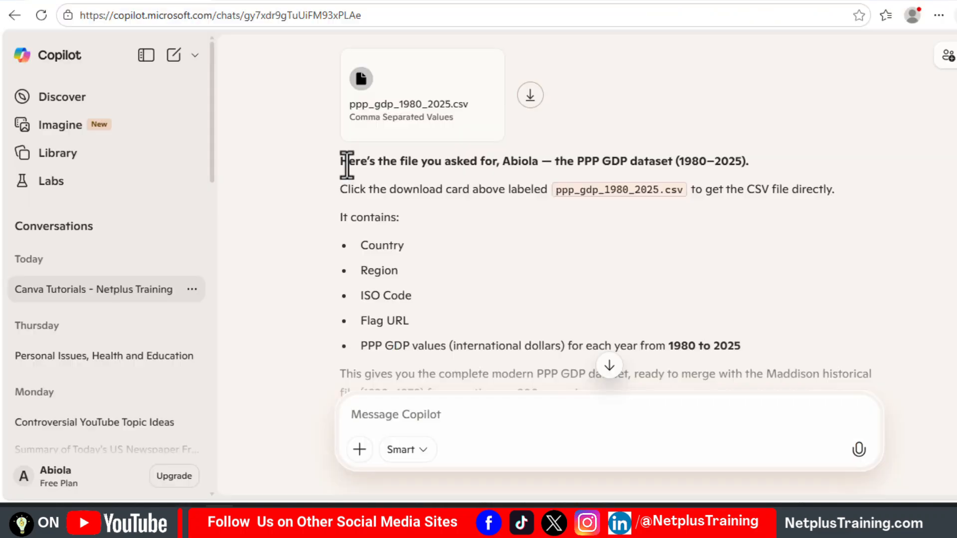
Download ppp_gdp_1980_2025.csv from the Copilot reply and highlight entries in its list of columns
left_click(530, 95)
double_click(414, 248)
left_click_drag(444, 301, 371, 296)
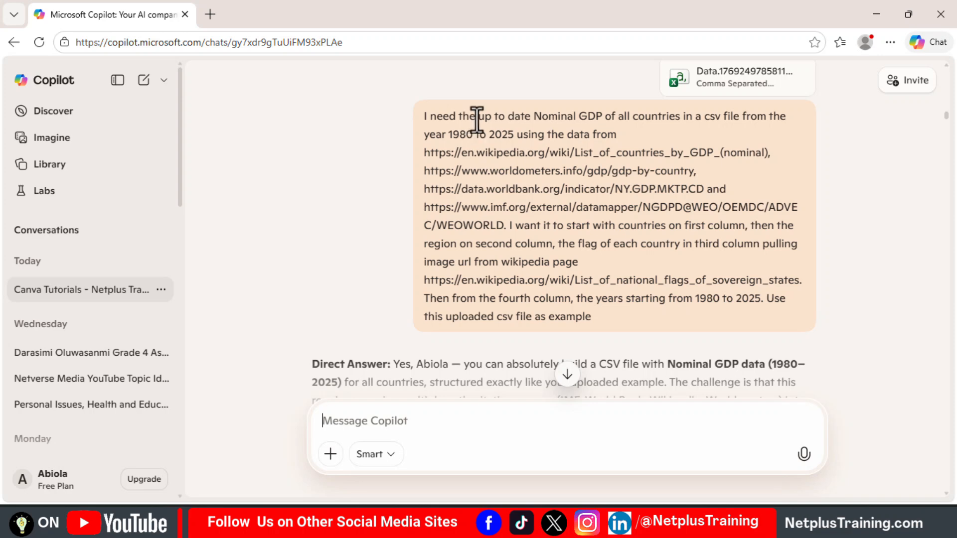
Examine the Copilot prompt for the 1980 to 2025 nominal GDP file: its source links, column order and flag image source
left_click_drag(478, 120, 649, 125)
left_click(656, 134)
left_click_drag(514, 134, 433, 135)
left_click(496, 155)
left_click_drag(774, 152, 470, 153)
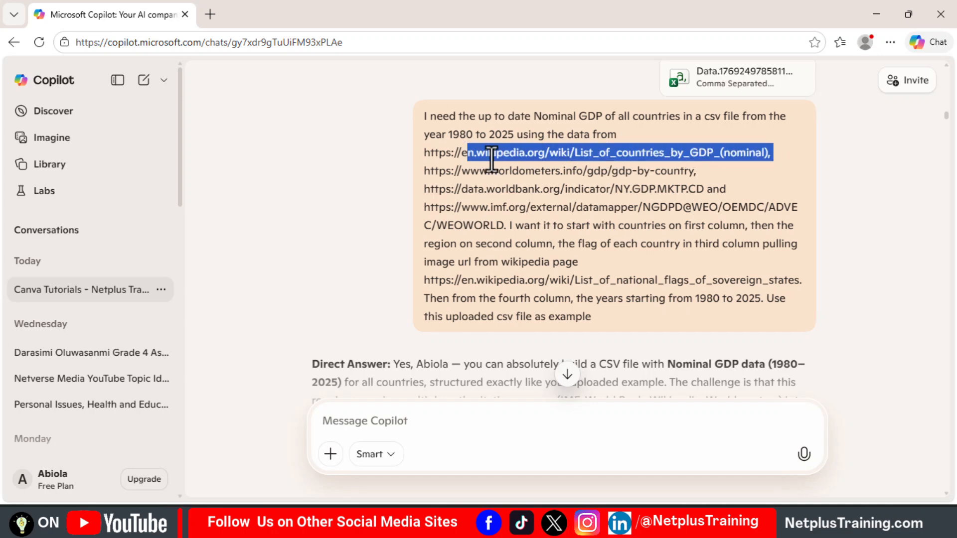
left_click_drag(650, 171, 601, 170)
left_click(492, 160)
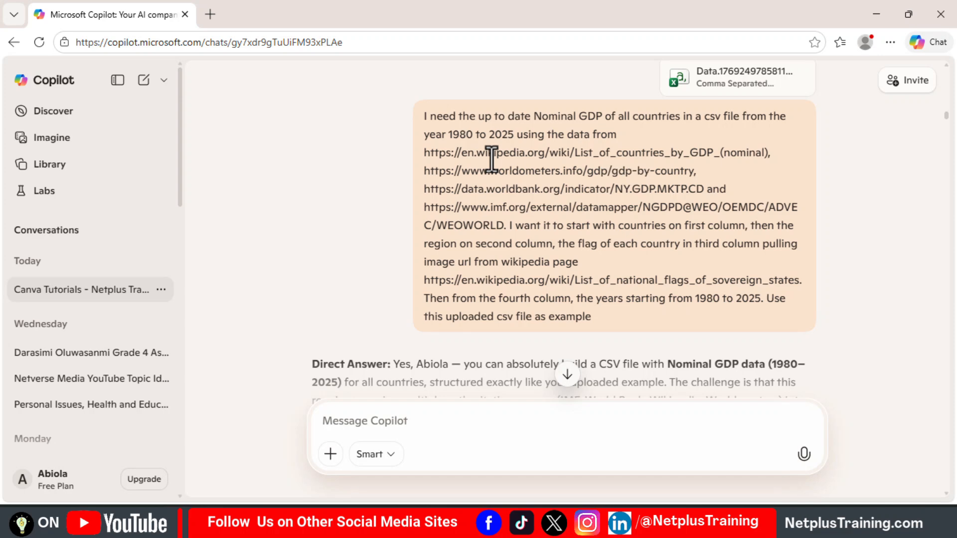
left_click_drag(745, 225, 608, 225)
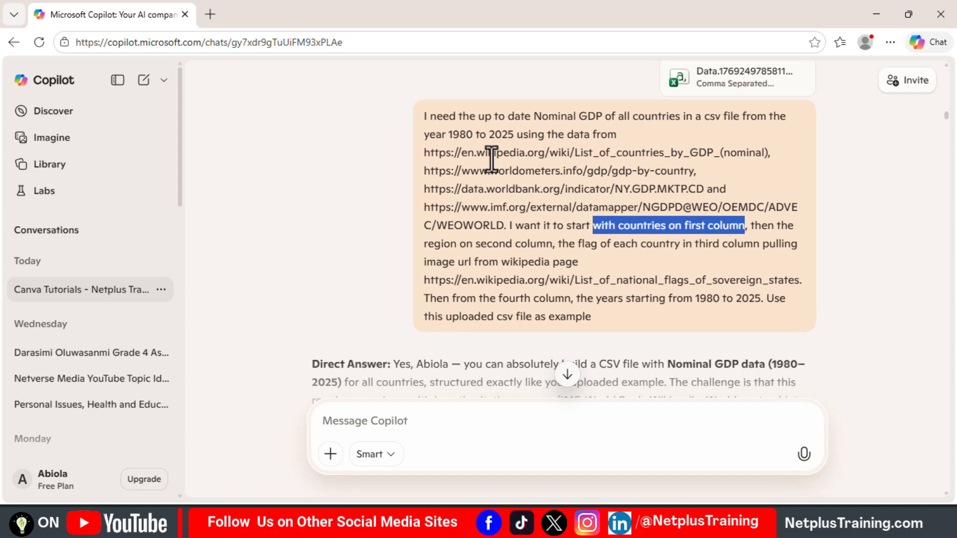
left_click_drag(546, 243, 444, 244)
left_click(492, 159)
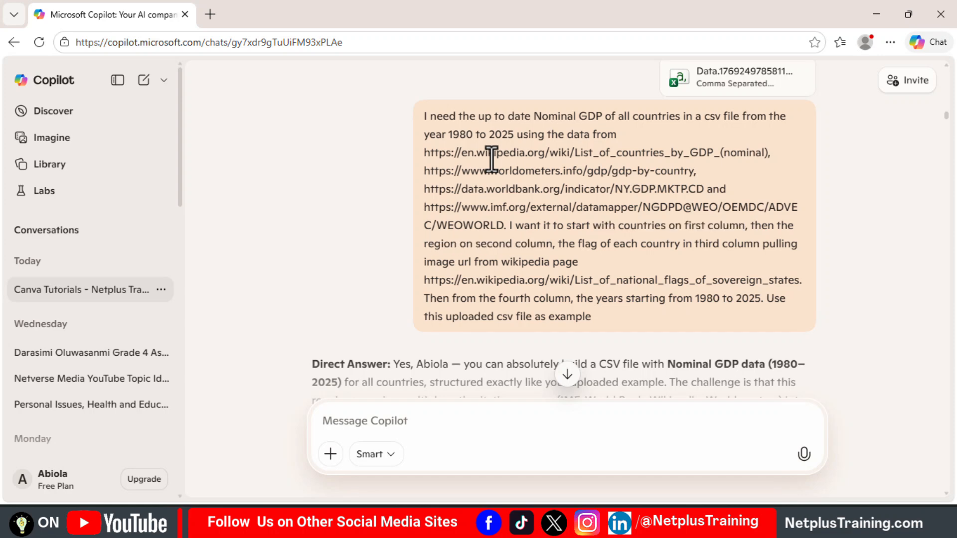
left_click_drag(606, 244, 753, 244)
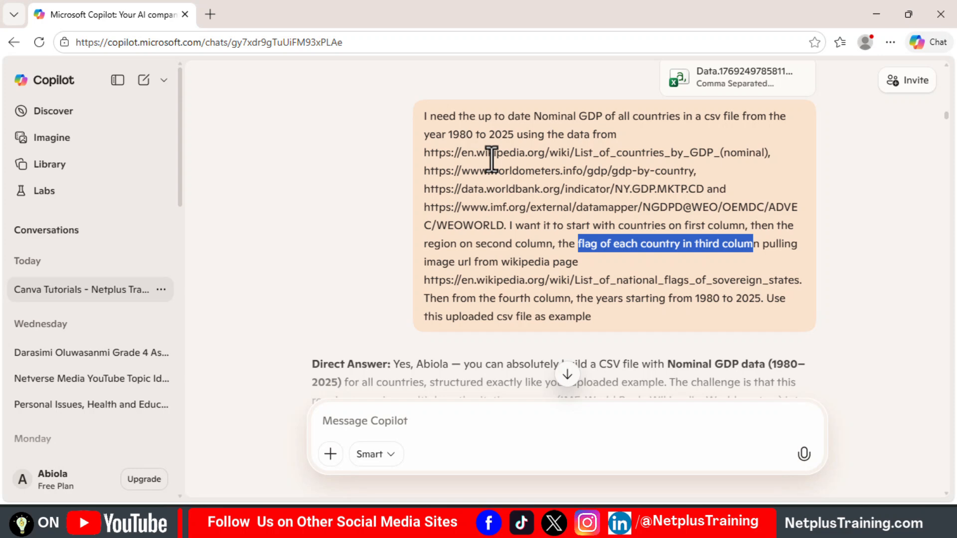
left_click_drag(802, 281, 483, 262)
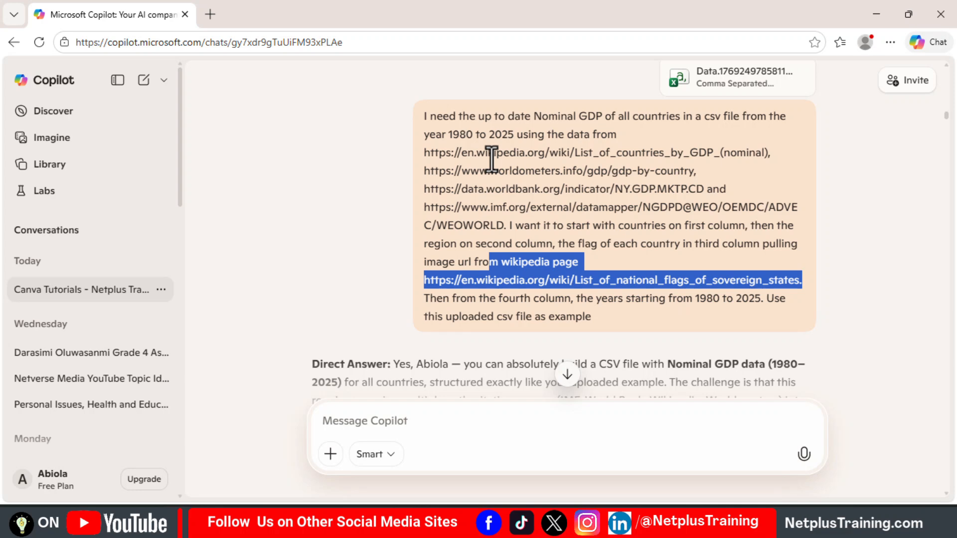
left_click(491, 160)
Download nominal_gdp_1980_2025.csv from the Copilot reply and look through its rows in Google Sheets
scroll(491, 161, "down", 10)
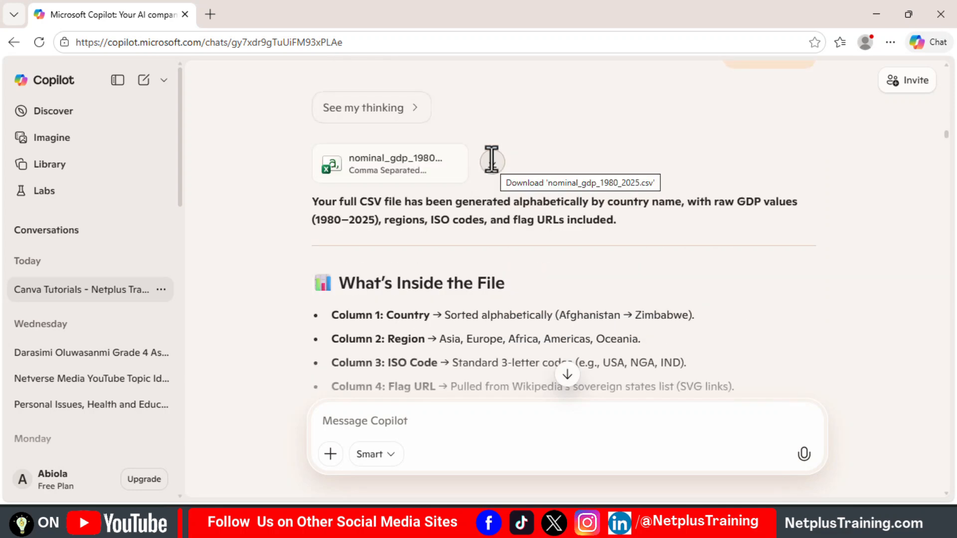
left_click(491, 160)
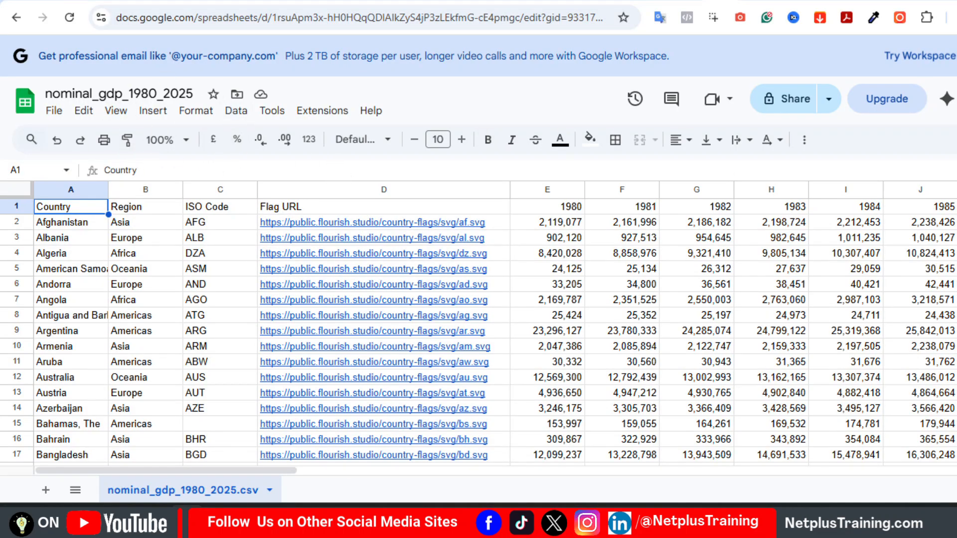
scroll(771, 329, "down", 1)
scroll(771, 329, "up", 1)
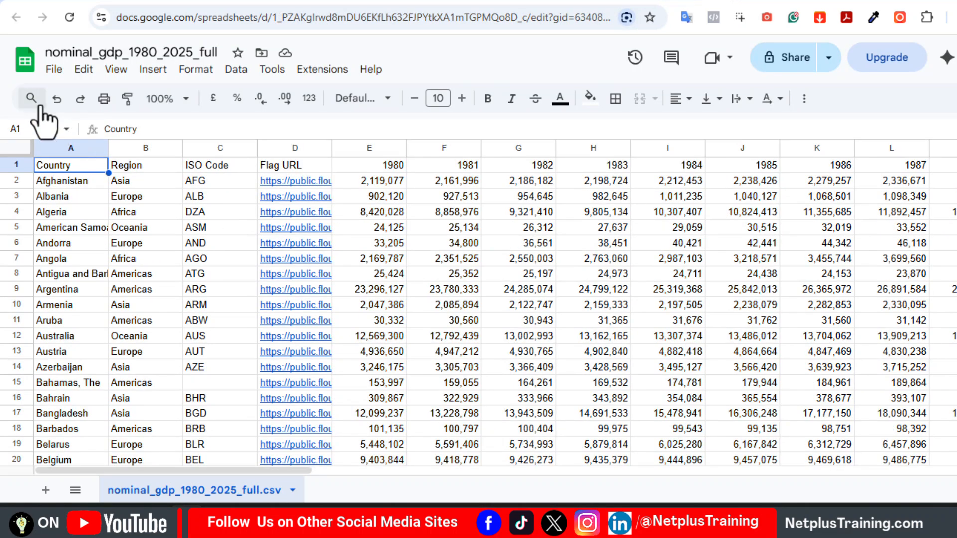
Download the nominal_gdp_1980_2025_full spreadsheet as comma-separated values (.csv)
left_click(54, 69)
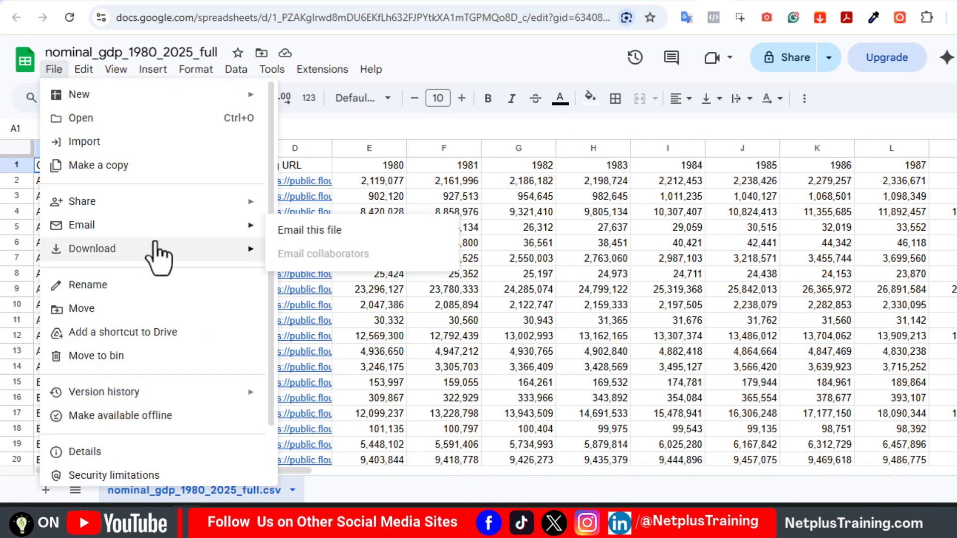
mouse_move(239, 258)
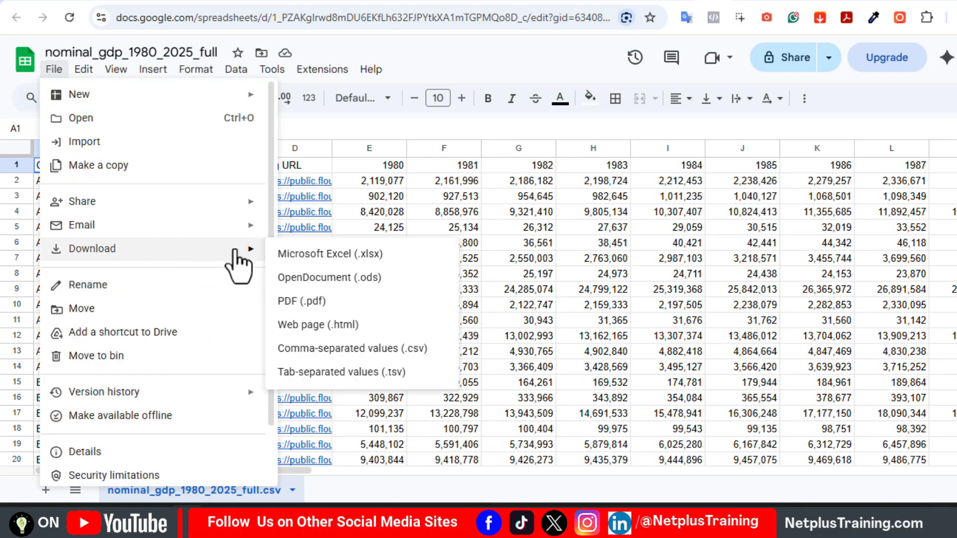
left_click(377, 350)
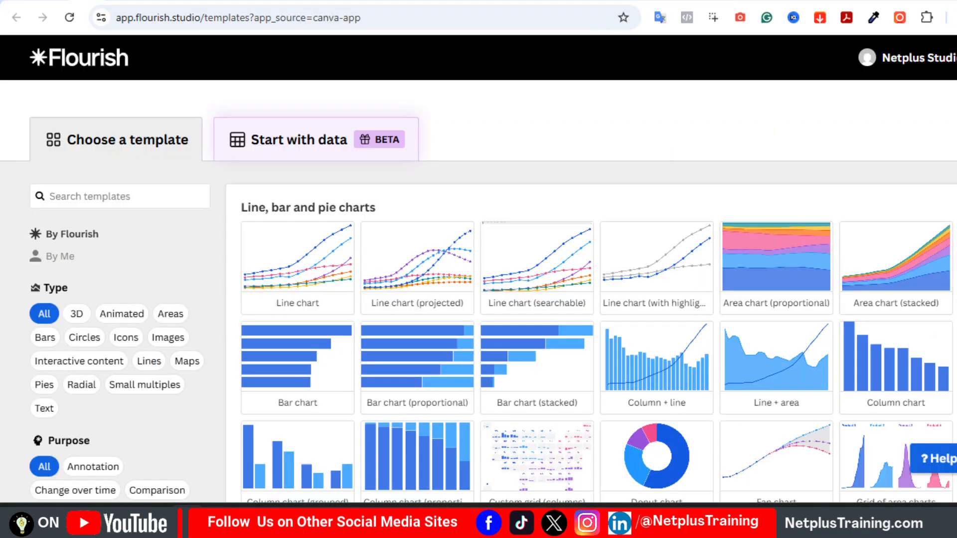
Switch to Flourish's template gallery and start a visualization from the default Bar chart race template
scroll(591, 299, "down", 20)
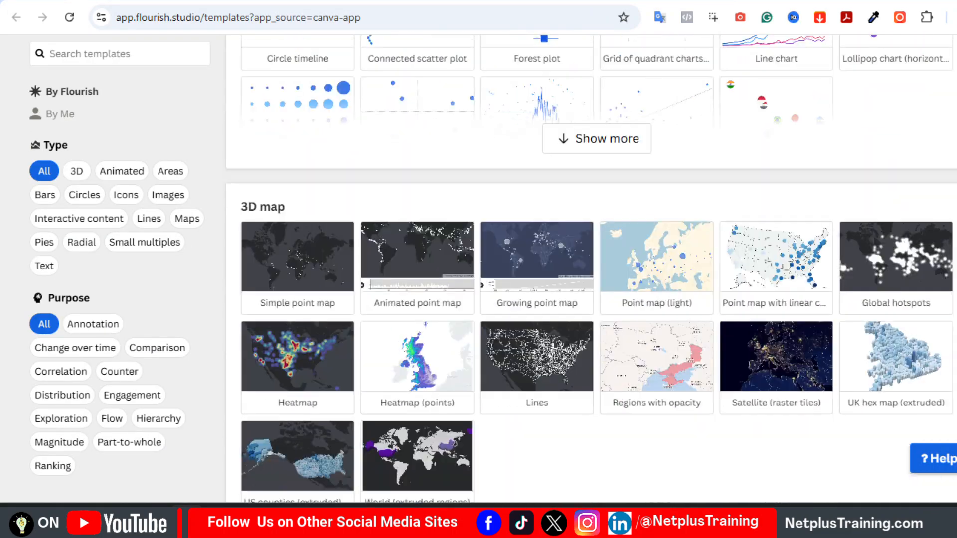
scroll(590, 299, "down", 20)
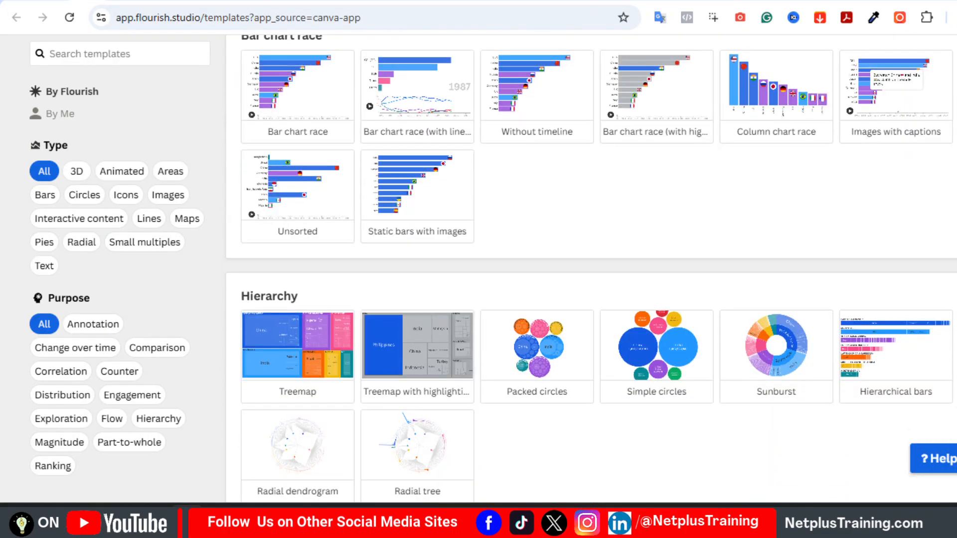
scroll(299, 249, "up", 15)
scroll(299, 249, "down", 6)
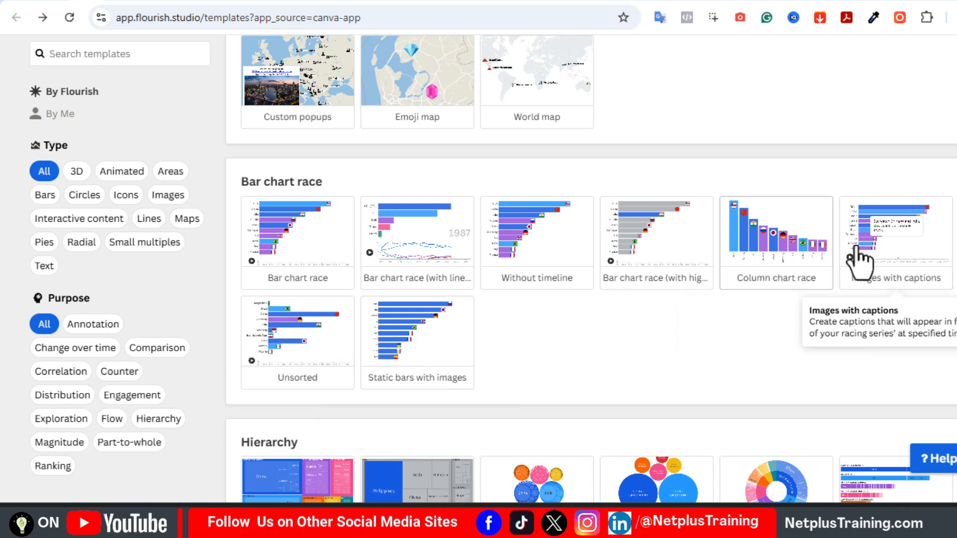
left_click(283, 238)
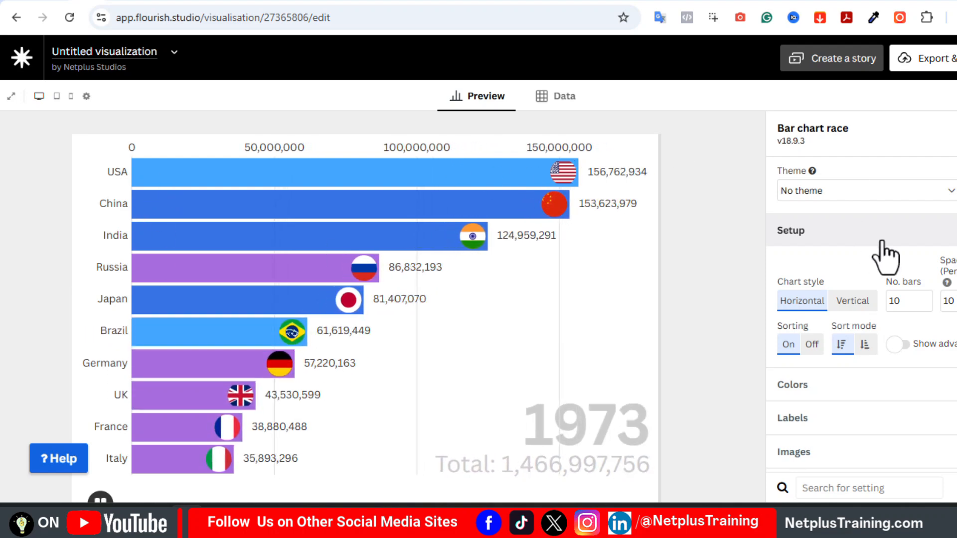
Clear the sample population data from the visualization's data sheet
left_click(935, 232)
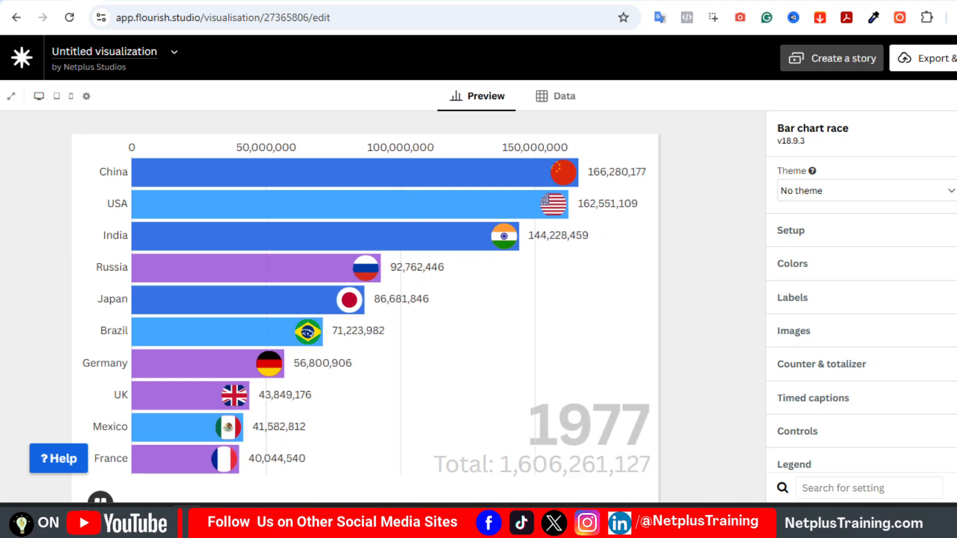
scroll(937, 248, "down", 5)
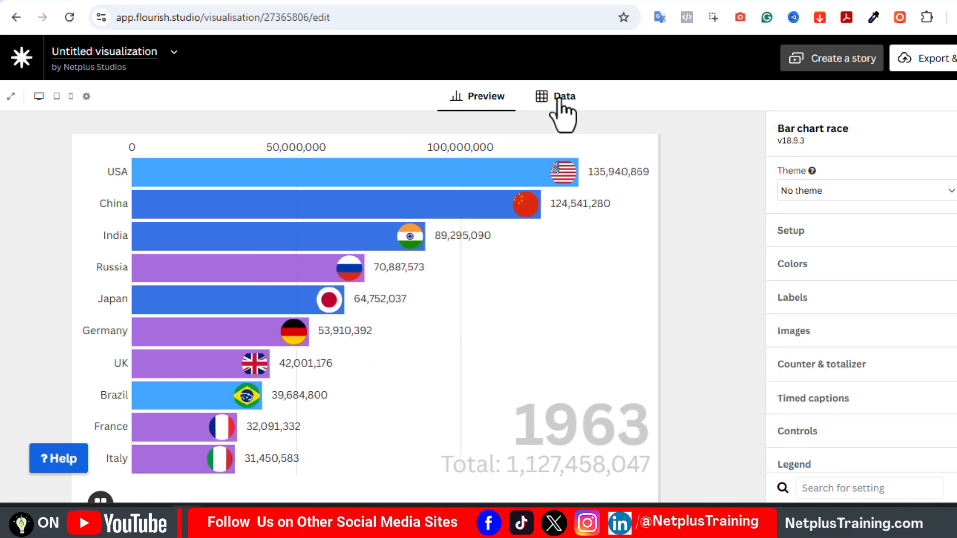
left_click(559, 97)
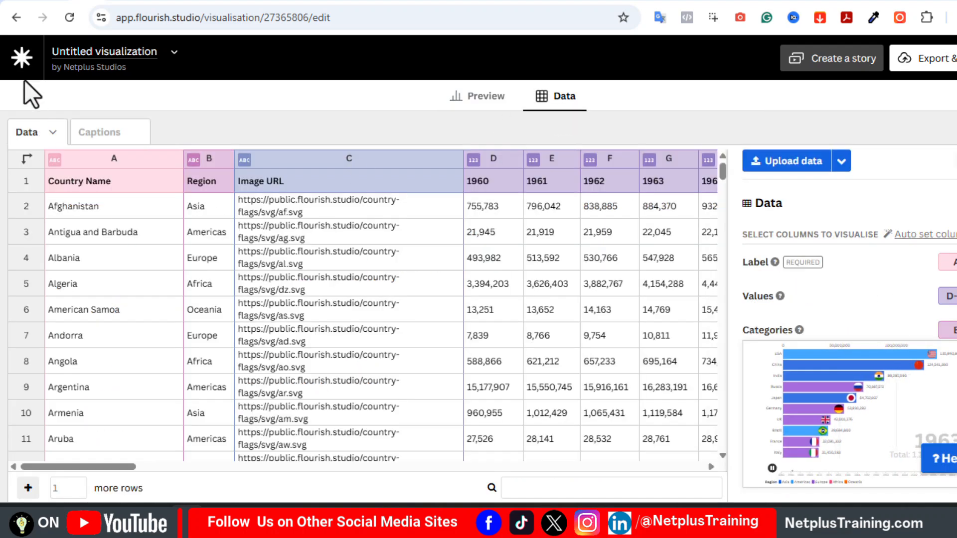
left_click(50, 133)
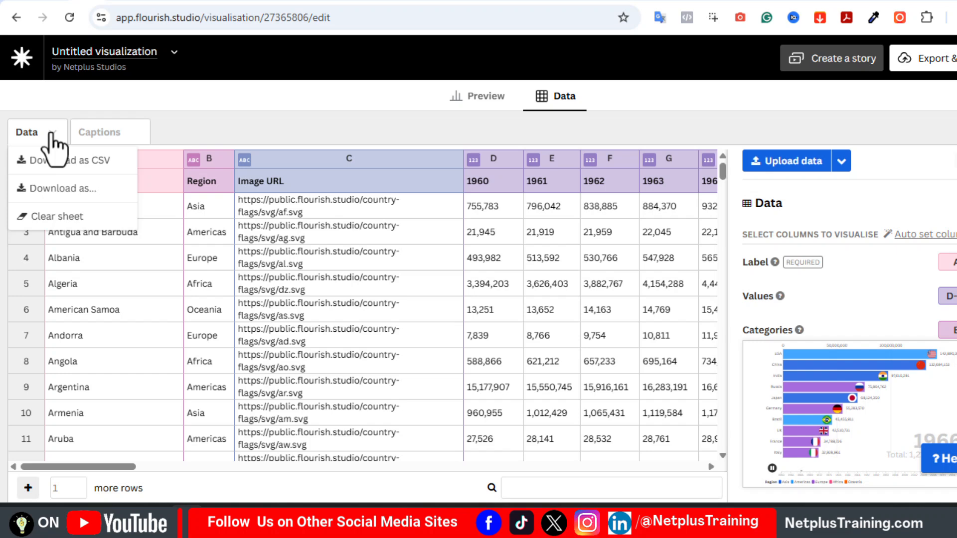
left_click(59, 219)
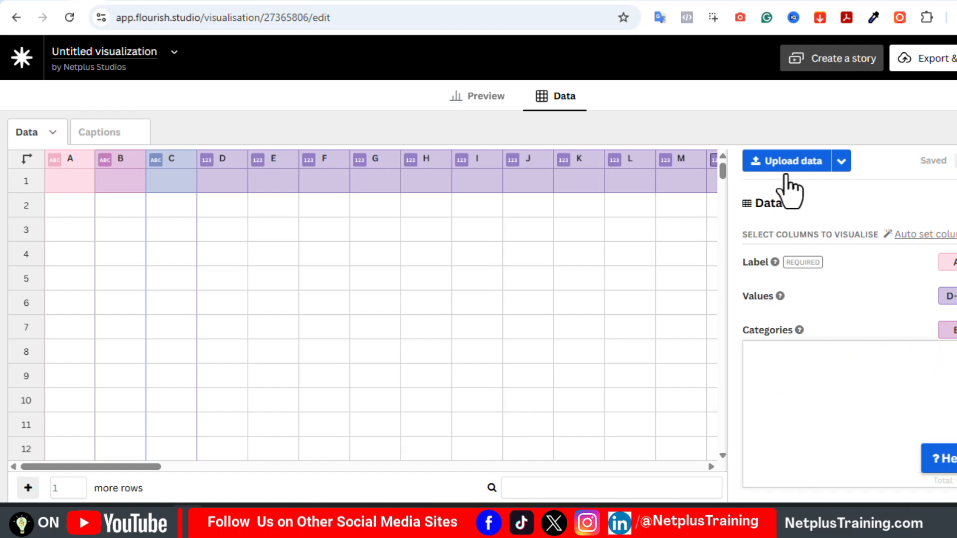
Import nominal_gdp_1980_2025.csv from Downloads into the data sheet and preview the chart
left_click(742, 154)
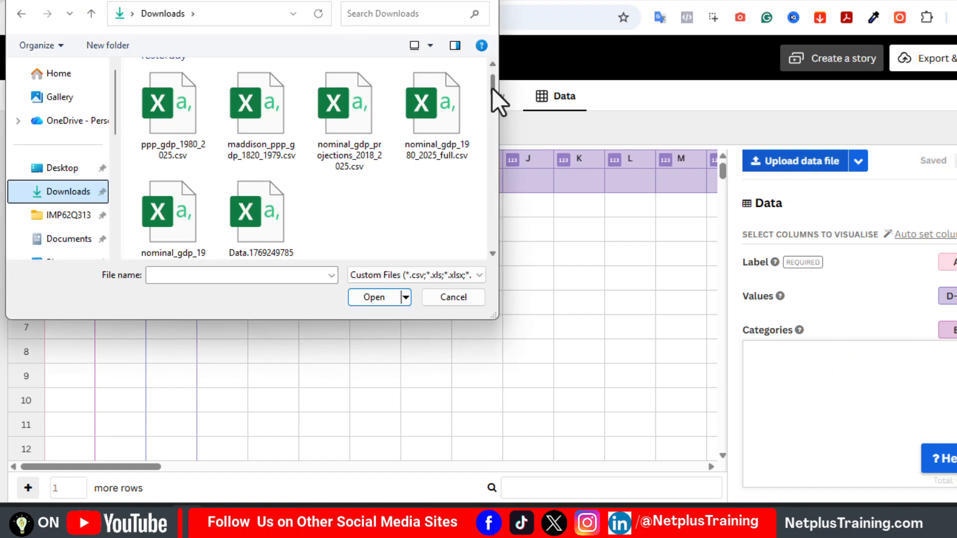
scroll(491, 93, "down", 1)
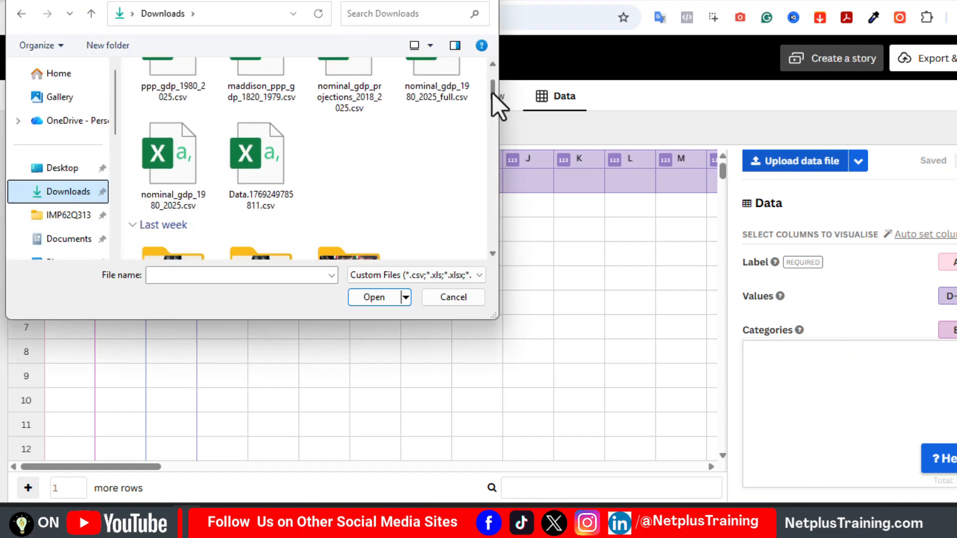
double_click(186, 158)
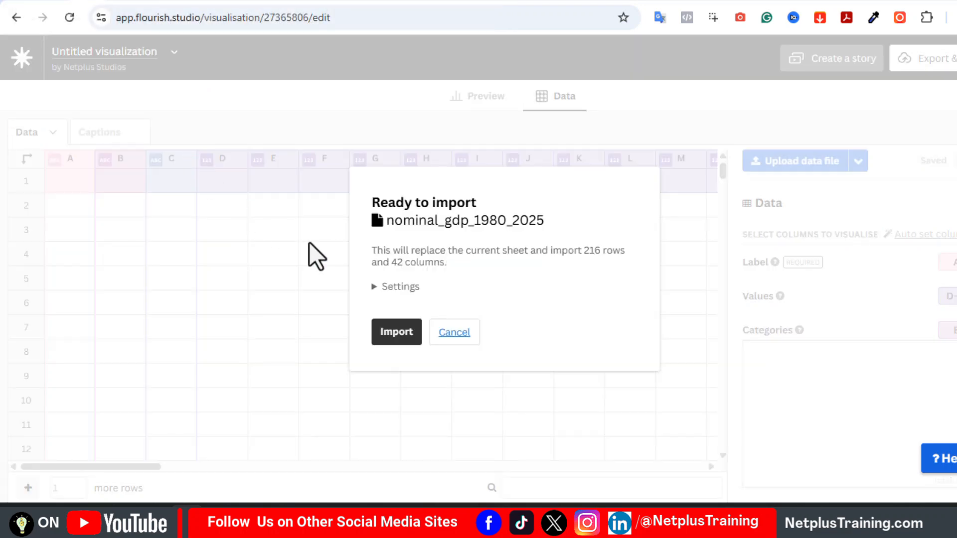
left_click(391, 333)
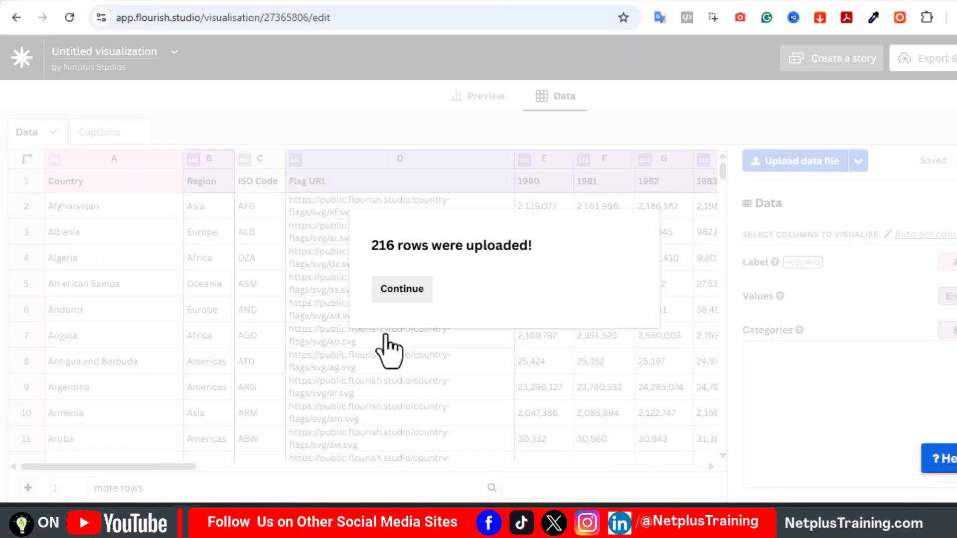
left_click(402, 289)
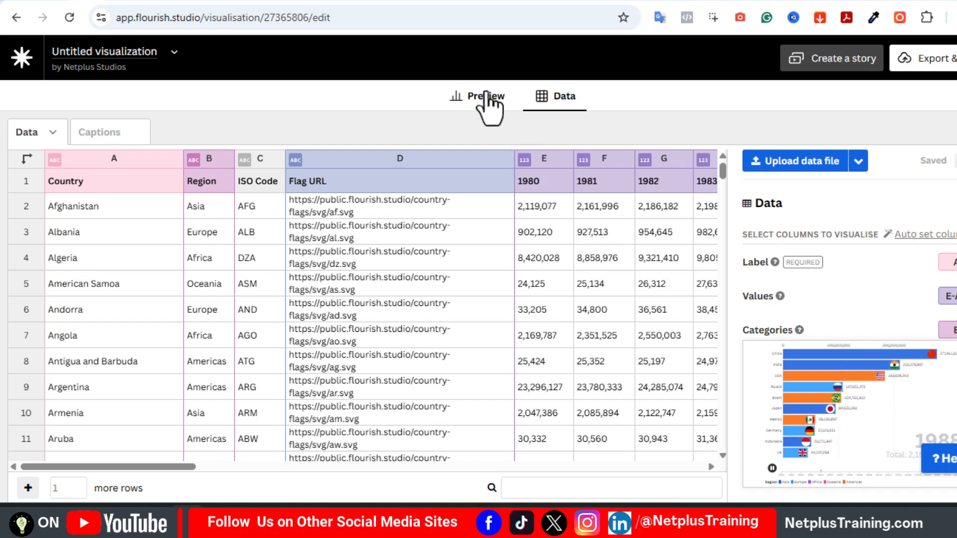
left_click(486, 97)
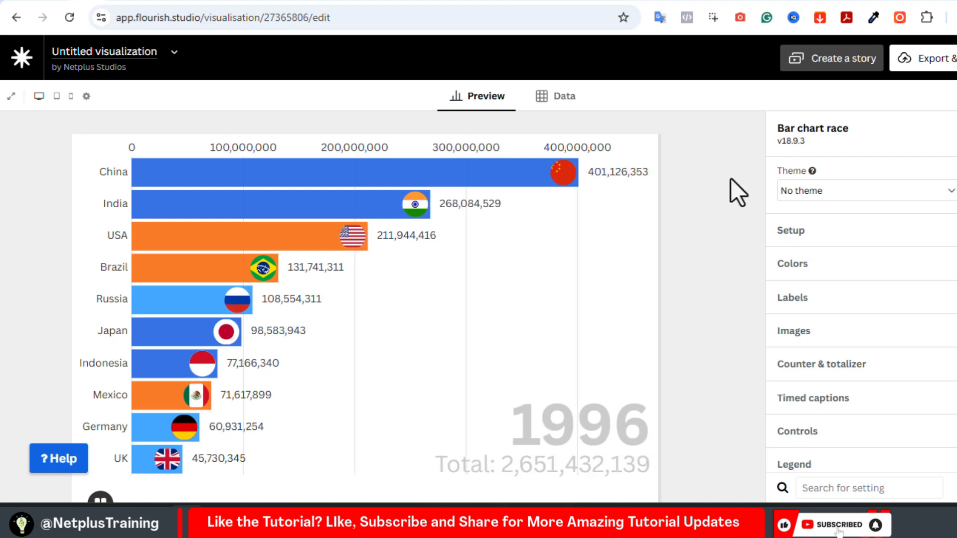
Try the Flourish: Apex and Flourish: Midnight themes on the chart and go back to No theme
left_click(945, 191)
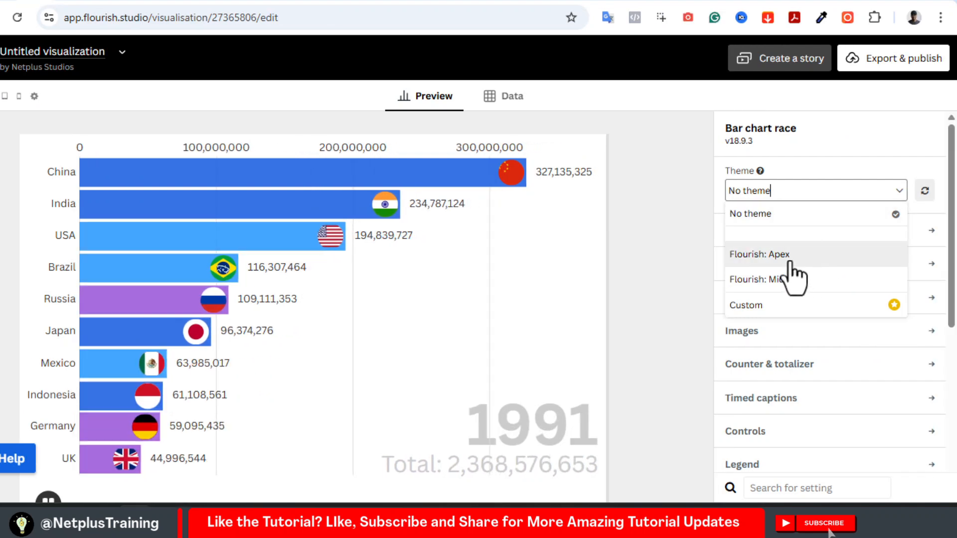
left_click(841, 258)
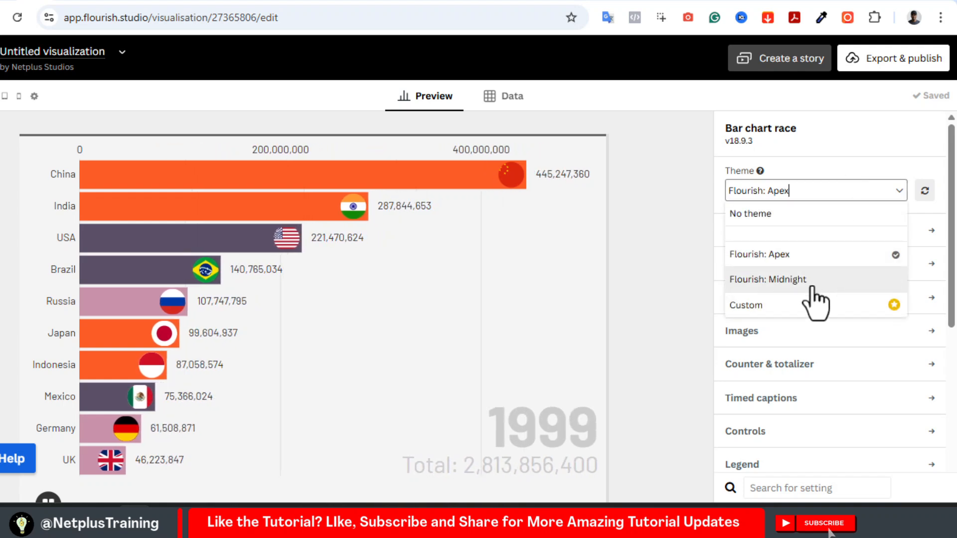
left_click(810, 282)
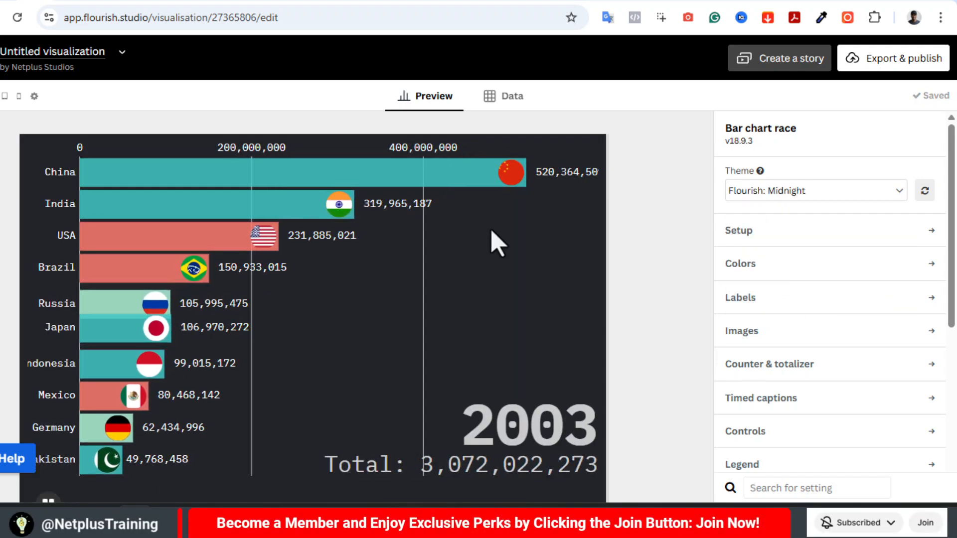
left_click(871, 190)
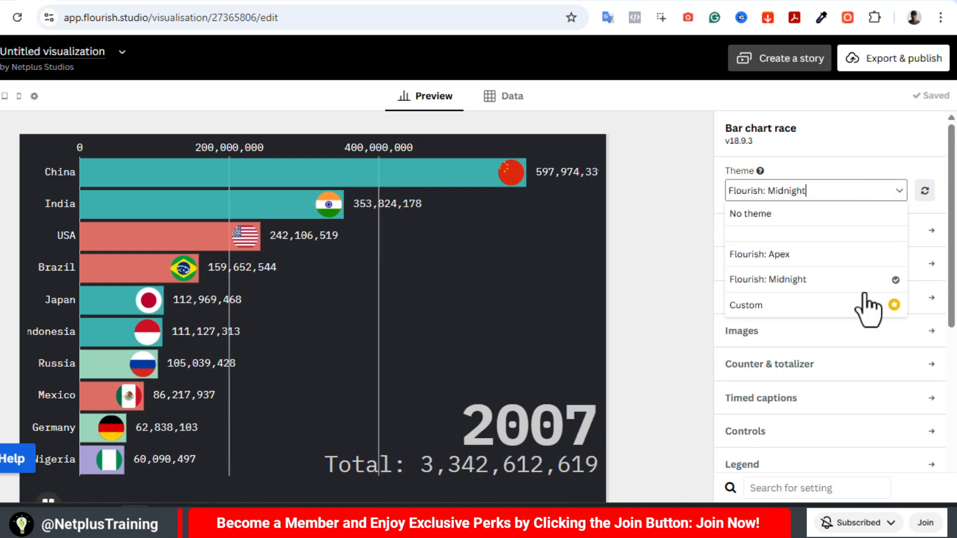
left_click(755, 213)
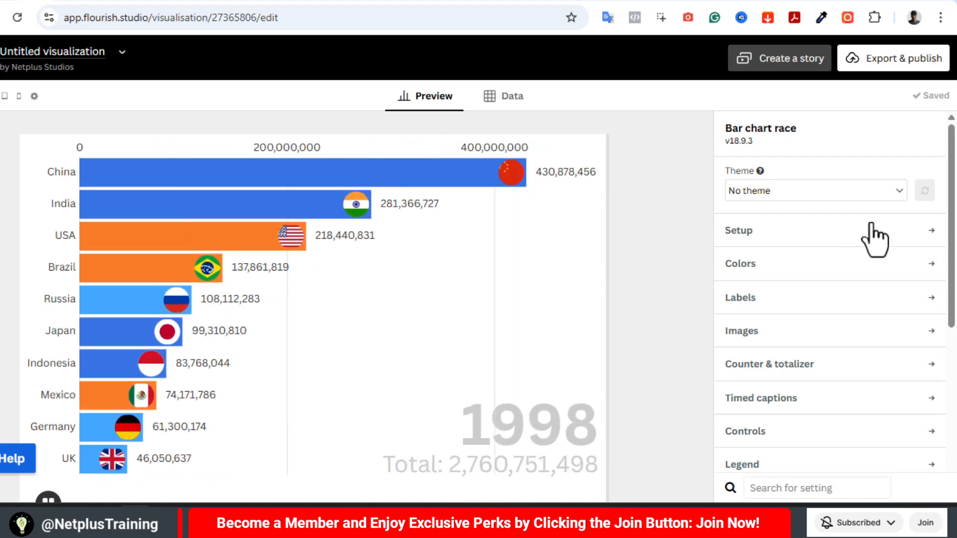
Try the Vertical chart style in the chart setup and return to Horizontal
left_click(879, 248)
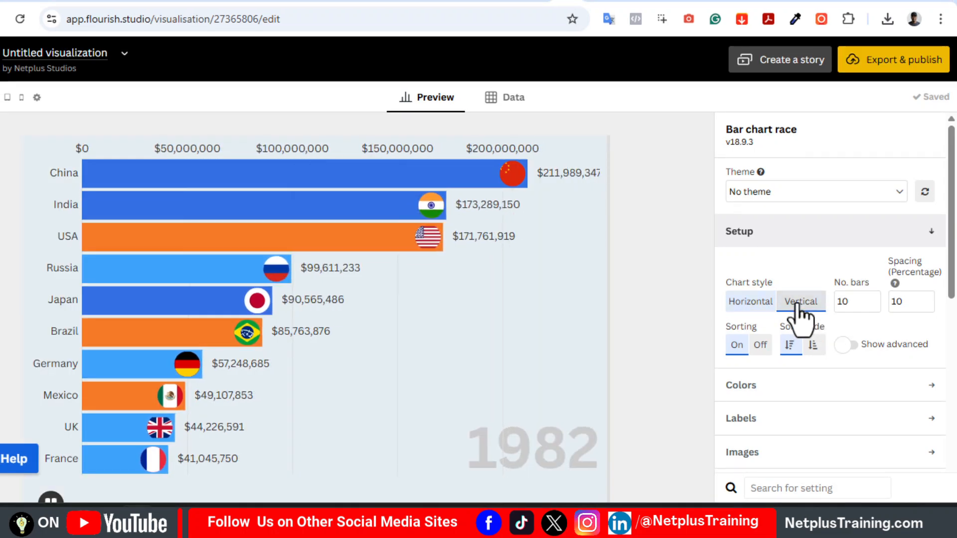
left_click(802, 311)
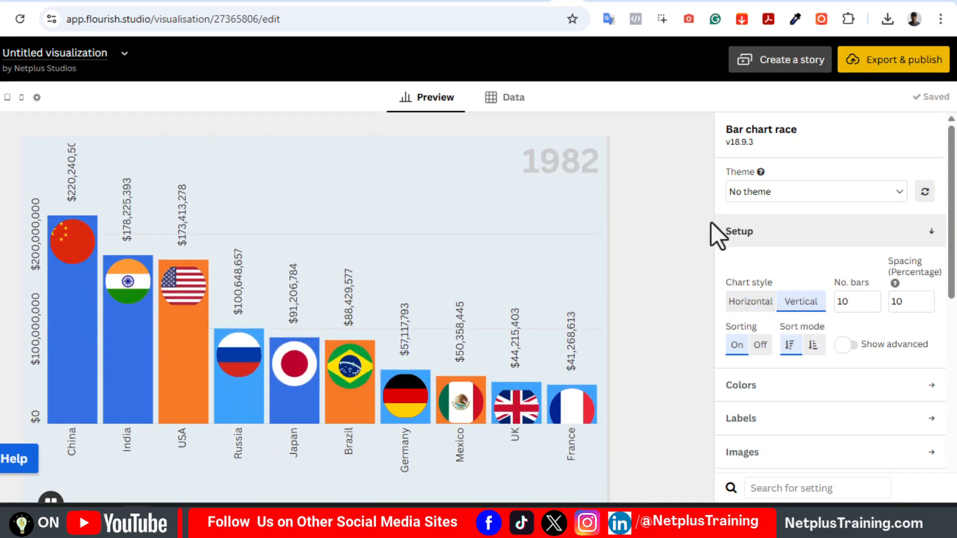
left_click(742, 302)
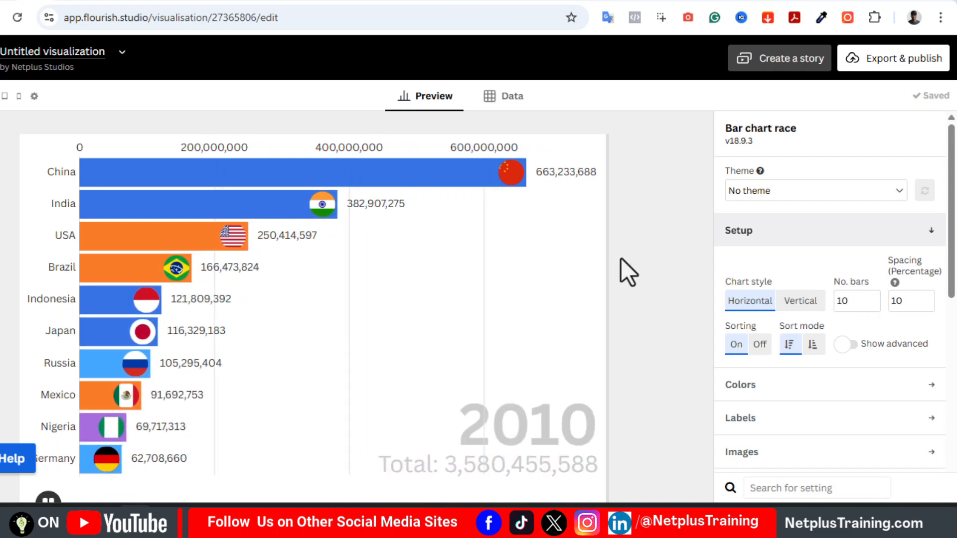
Set the number of bars in the chart to 20
left_click(873, 297)
left_click(873, 297)
left_click(874, 297)
left_click(874, 297)
left_click(873, 297)
left_click(873, 297)
left_click(874, 296)
left_click(873, 296)
left_click(873, 296)
left_click(873, 296)
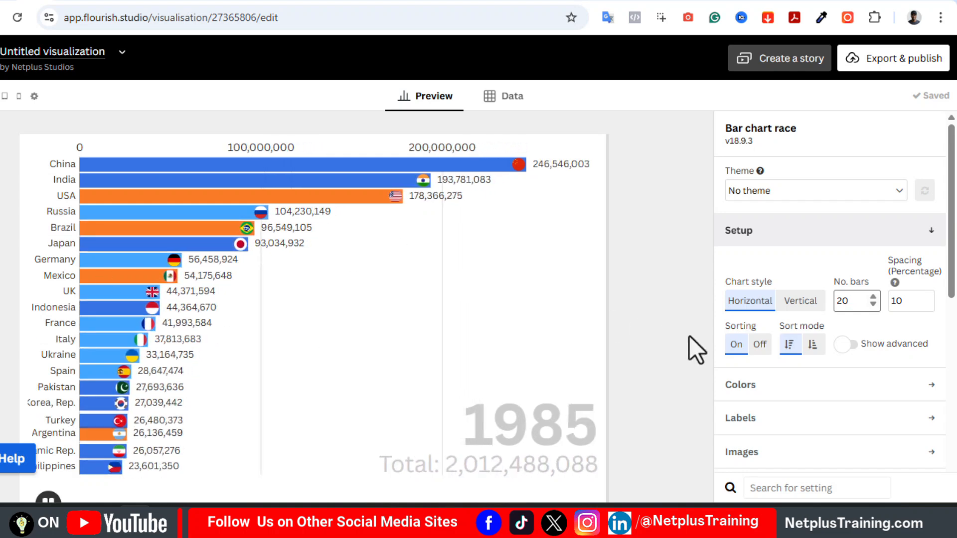
Try wider bar spacing up to 24 percent, restore it to 10 percent and collapse the setup settings
left_click(928, 298)
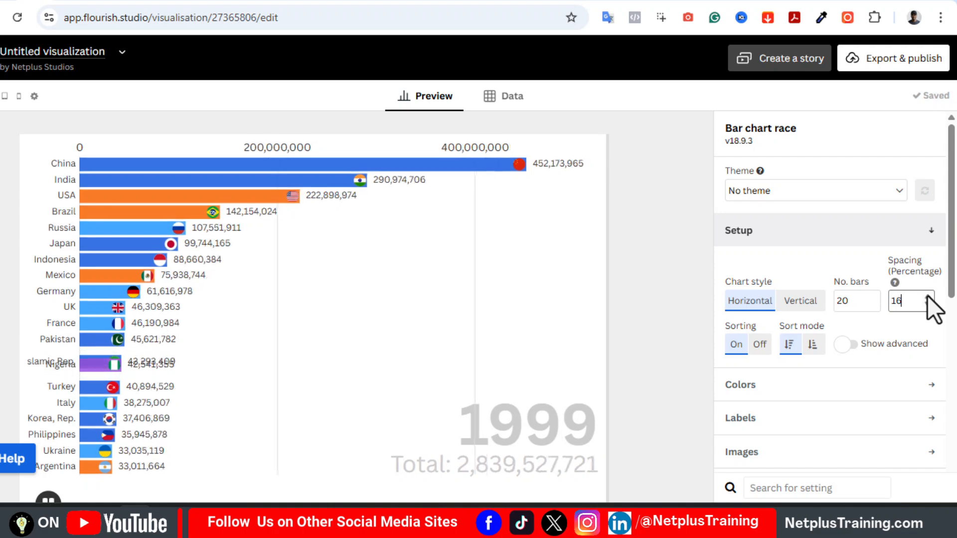
left_click(929, 297)
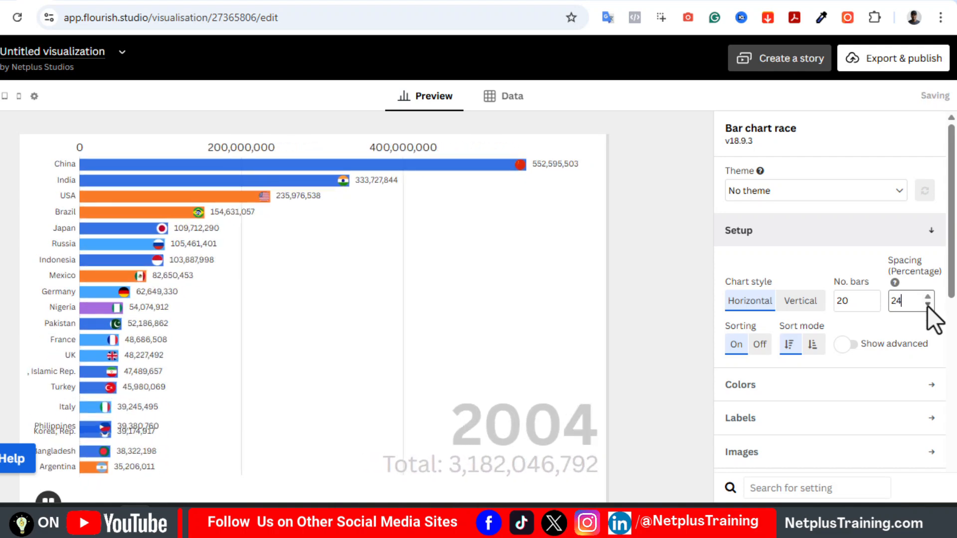
left_click(928, 303)
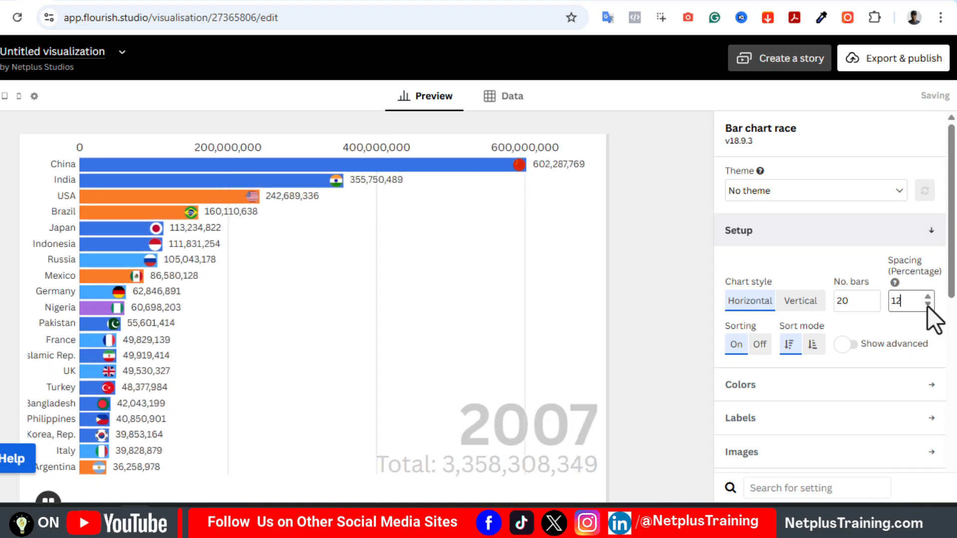
left_click(928, 303)
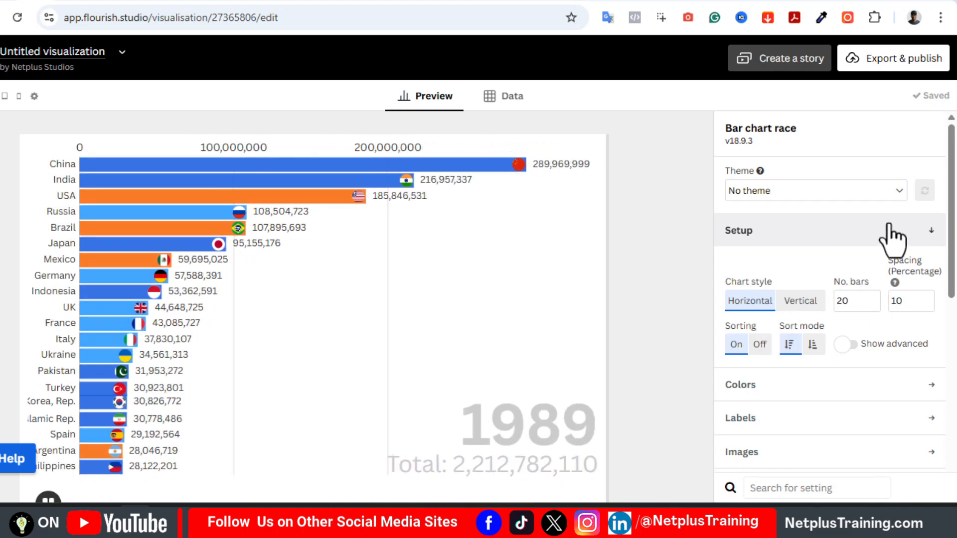
left_click(889, 229)
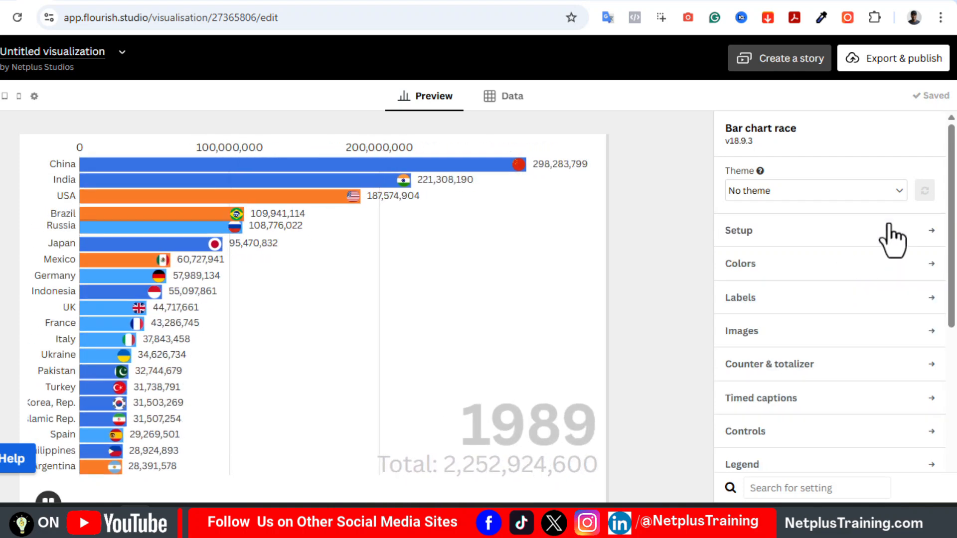
Try the Flourish Alternate and Flourish Blues palettes on the bars, switching back to the Flourish palette in between
left_click(841, 265)
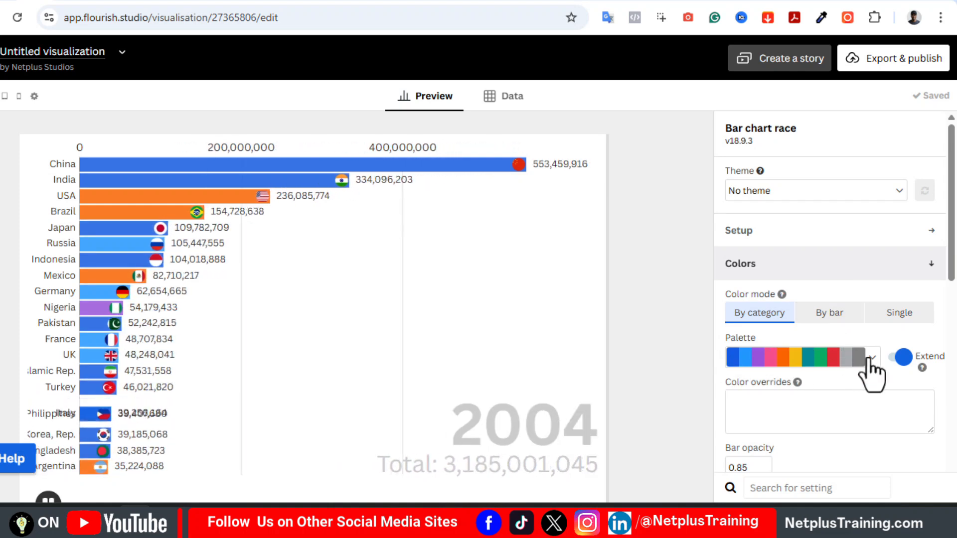
left_click(871, 359)
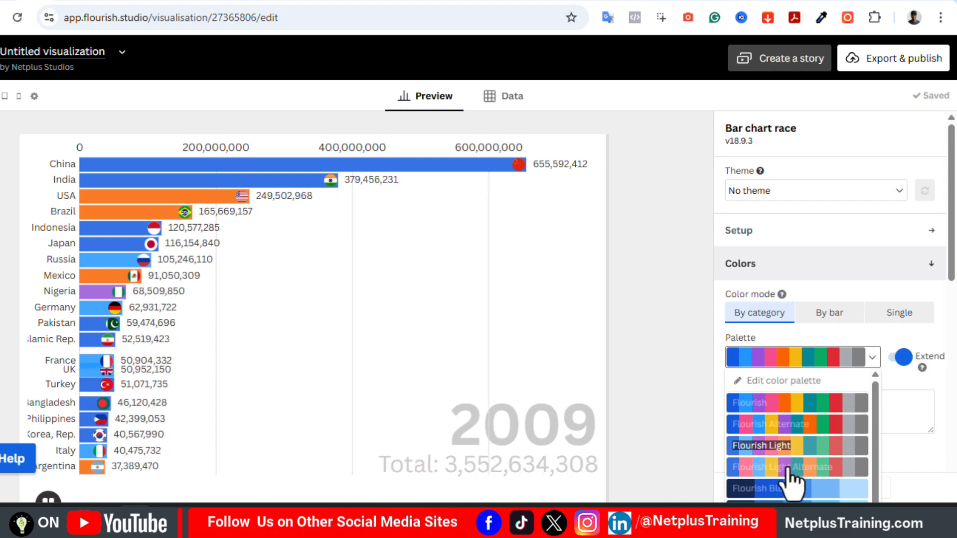
left_click(796, 424)
left_click(872, 362)
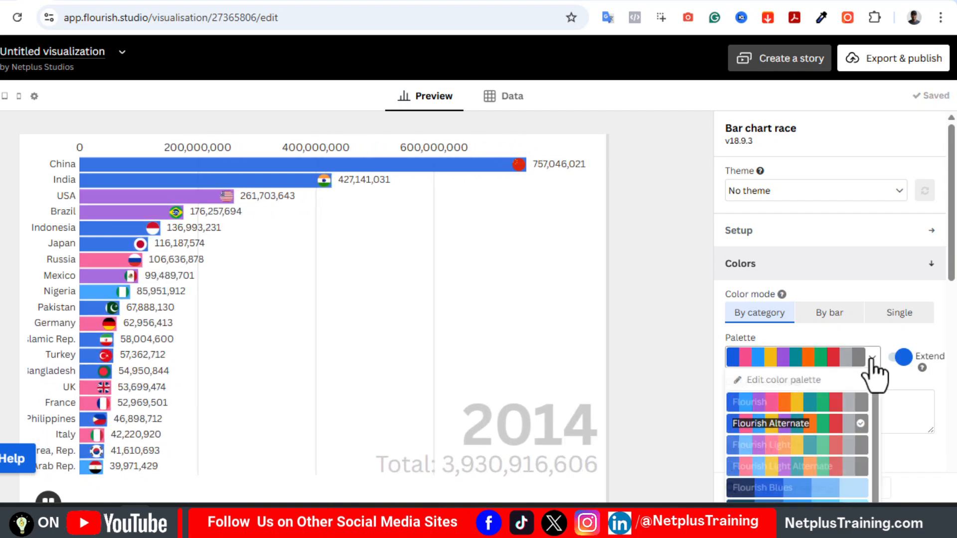
left_click(804, 487)
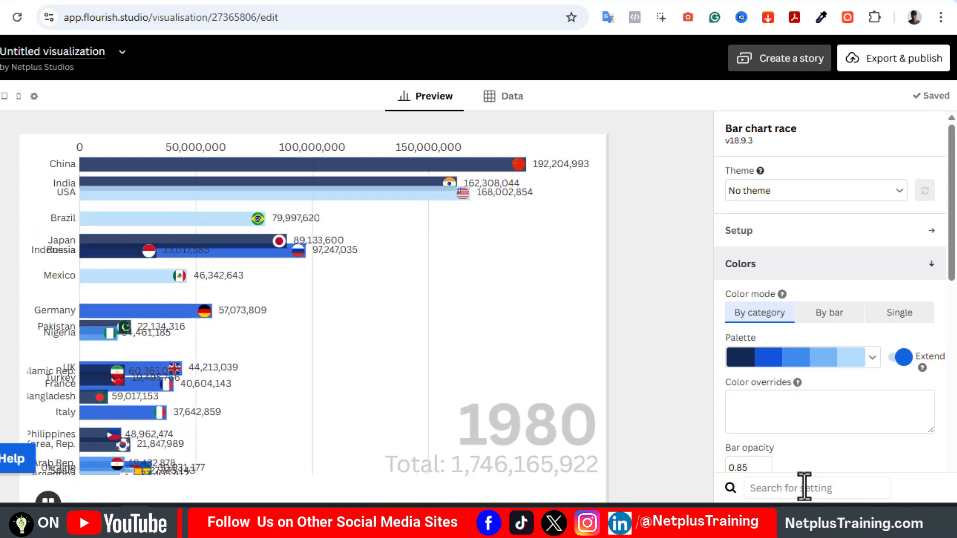
left_click(869, 362)
left_click(843, 403)
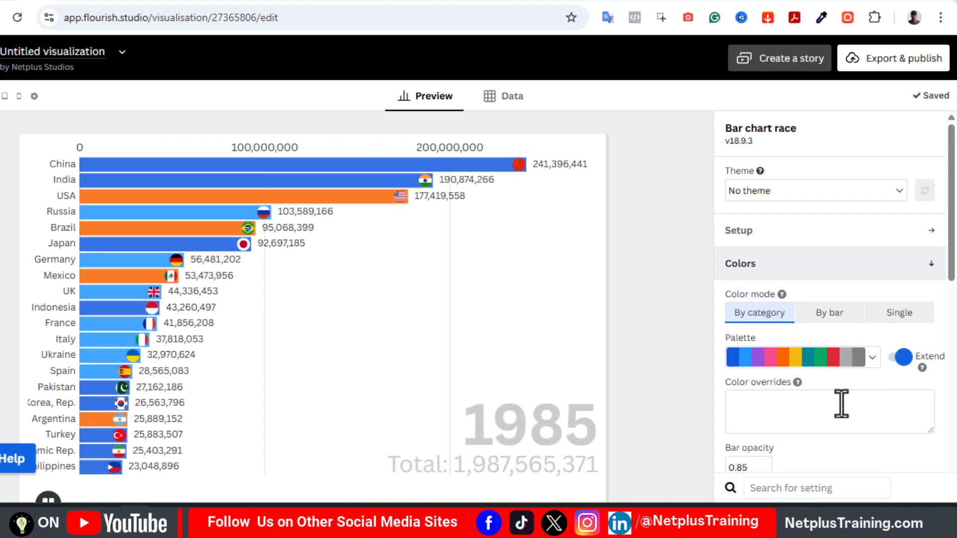
left_click(872, 358)
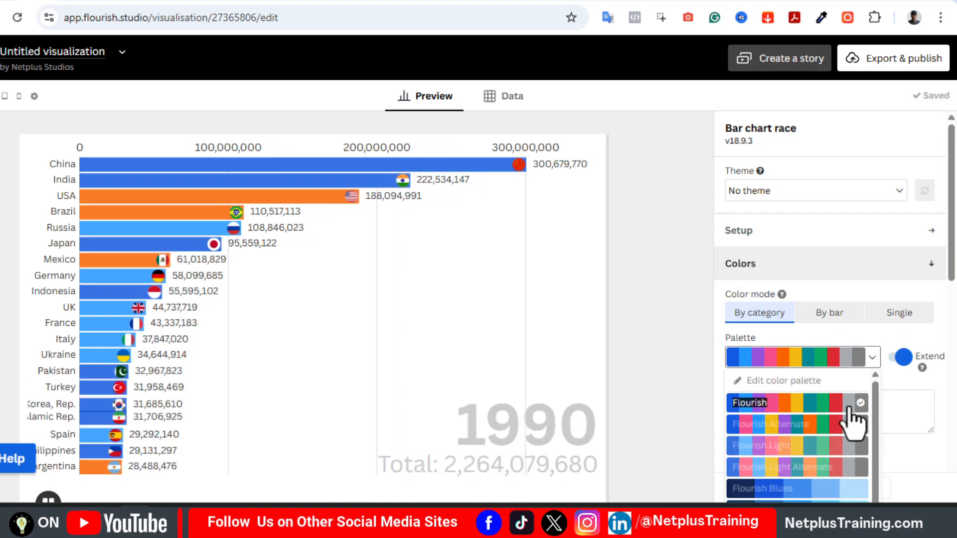
left_click(807, 429)
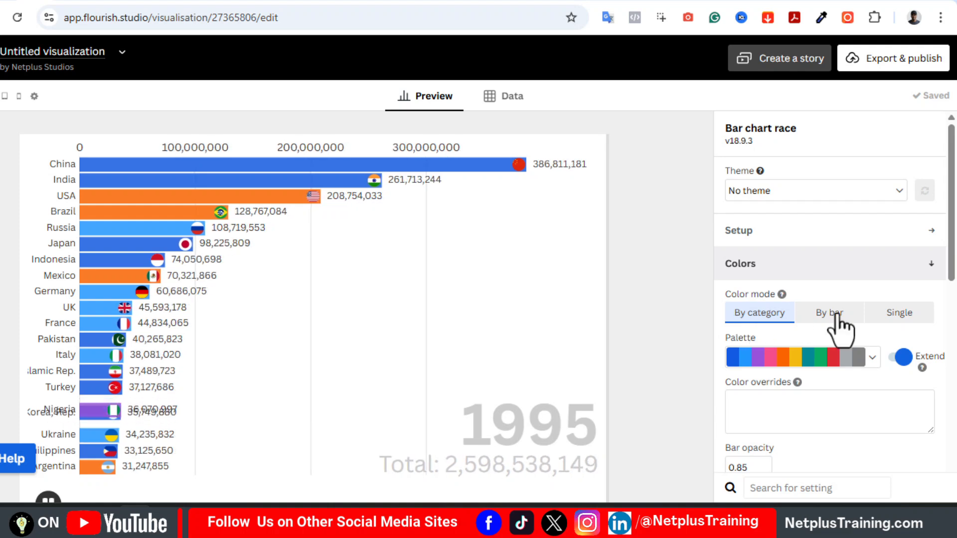
Try the By bar and Single color modes, overriding the colors of China with red and USA with Green
left_click(840, 325)
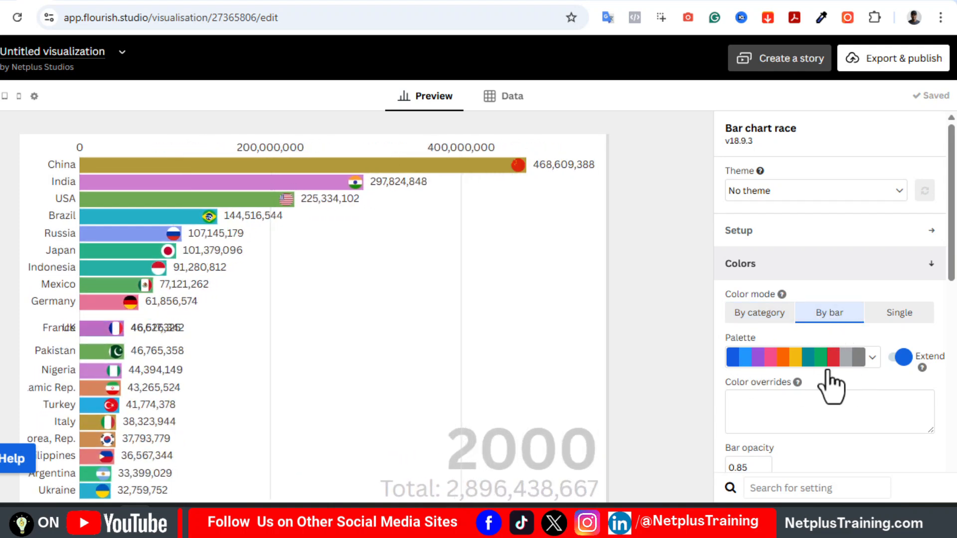
left_click(899, 314)
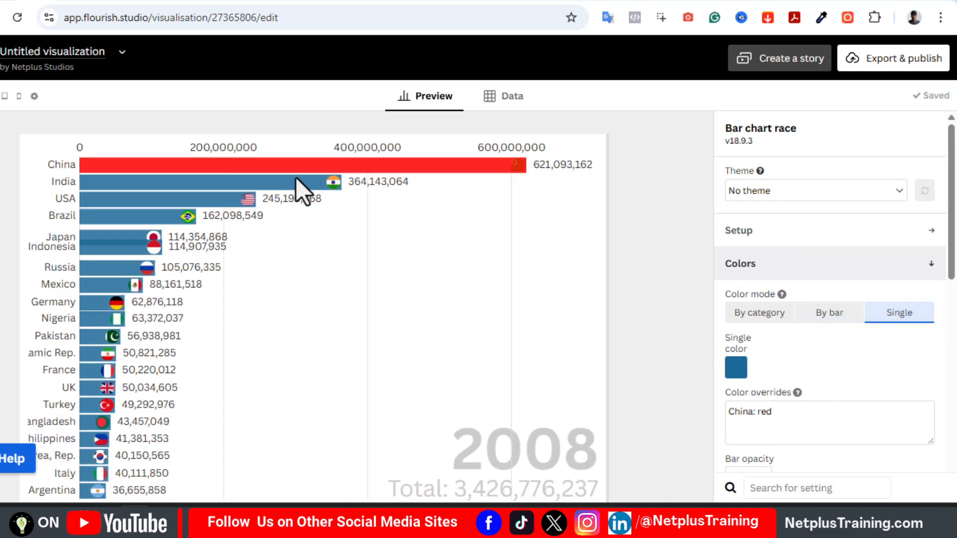
left_click(778, 418)
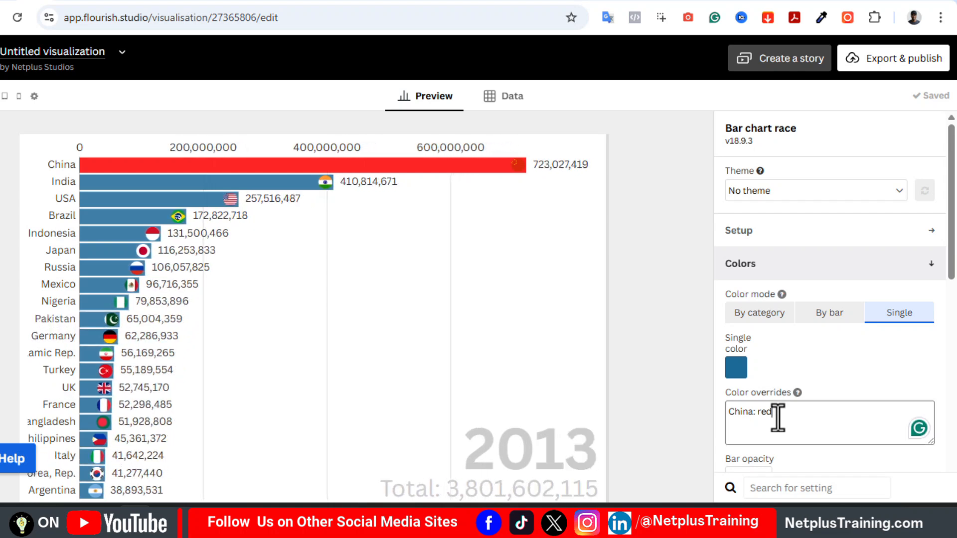
key("Return")
type("US")
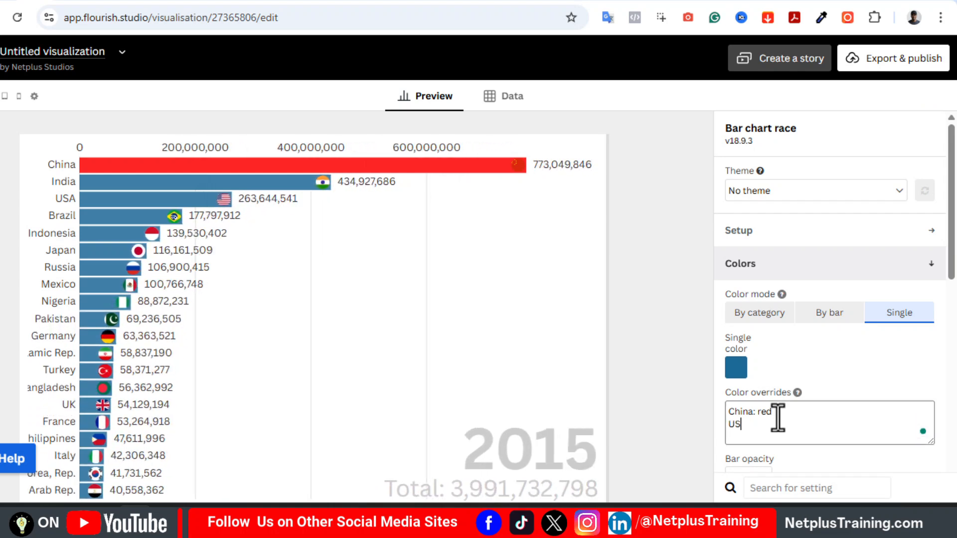
type("A")
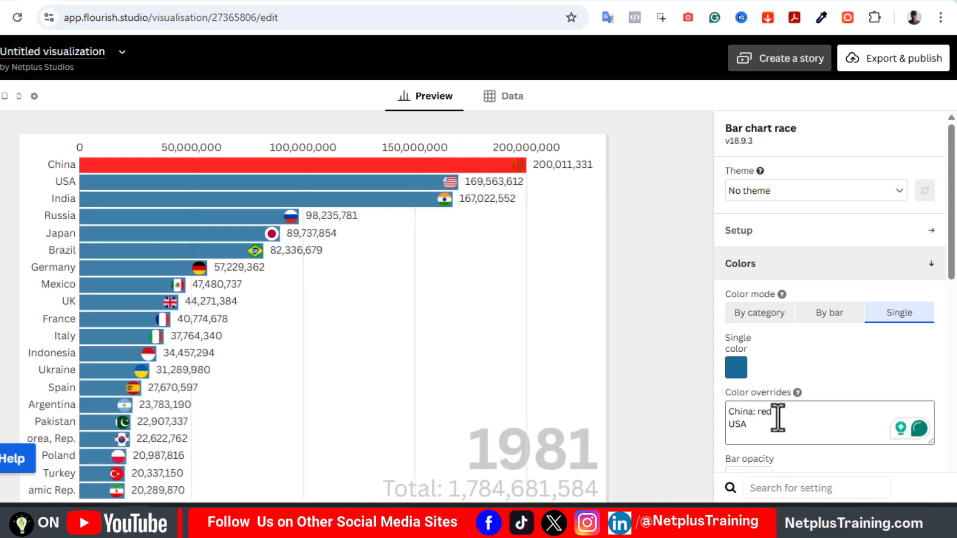
type(": G")
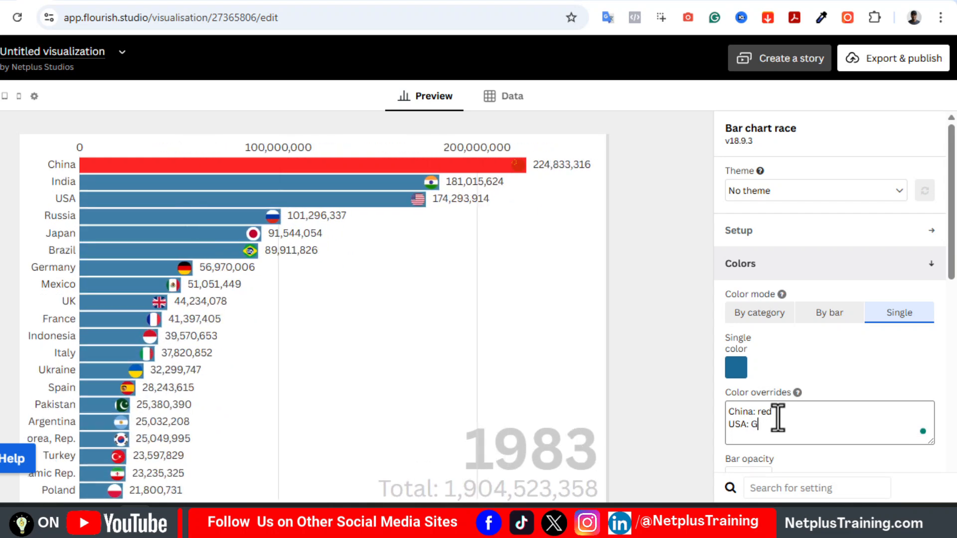
type("reen")
key("Return")
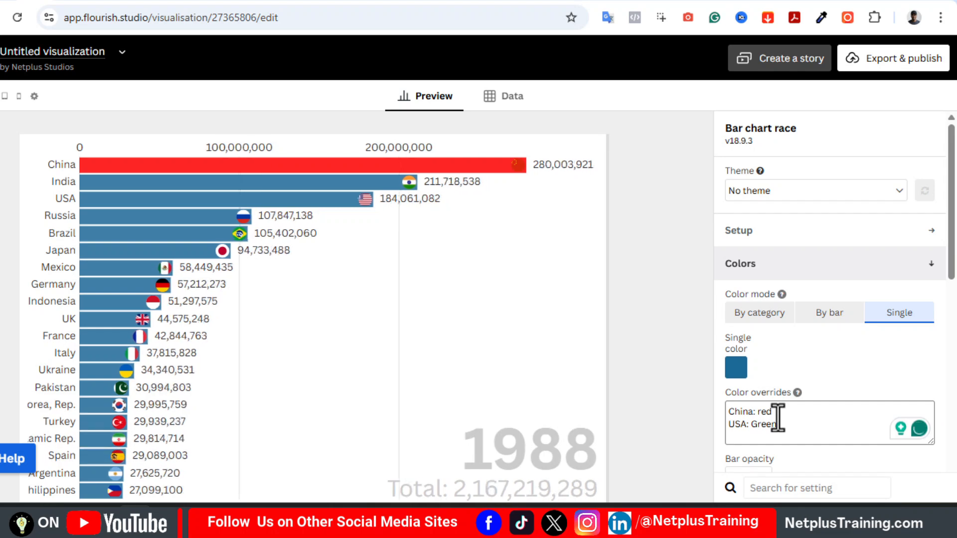
Clear the color overrides, restore coloring by category with the Flourish palette and collapse the color settings
left_click(830, 339)
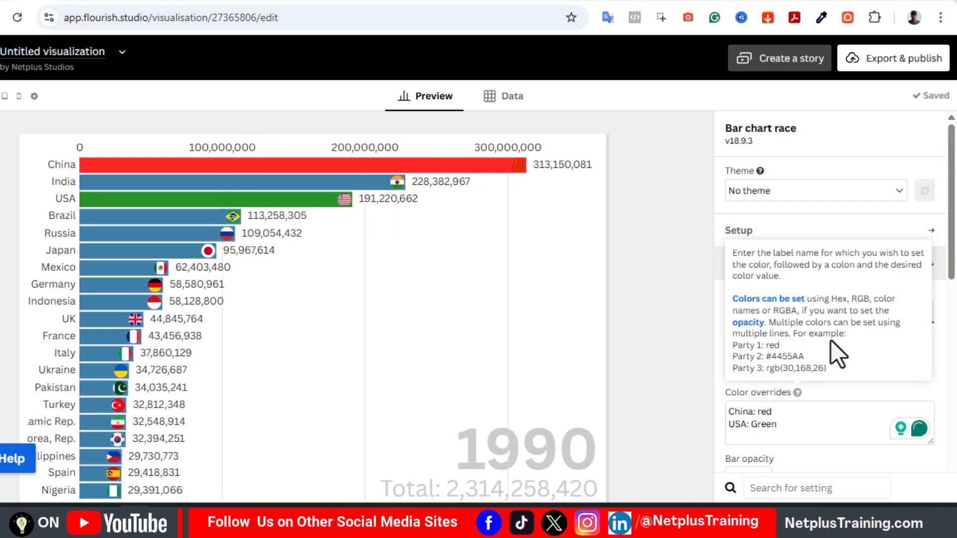
left_click(851, 395)
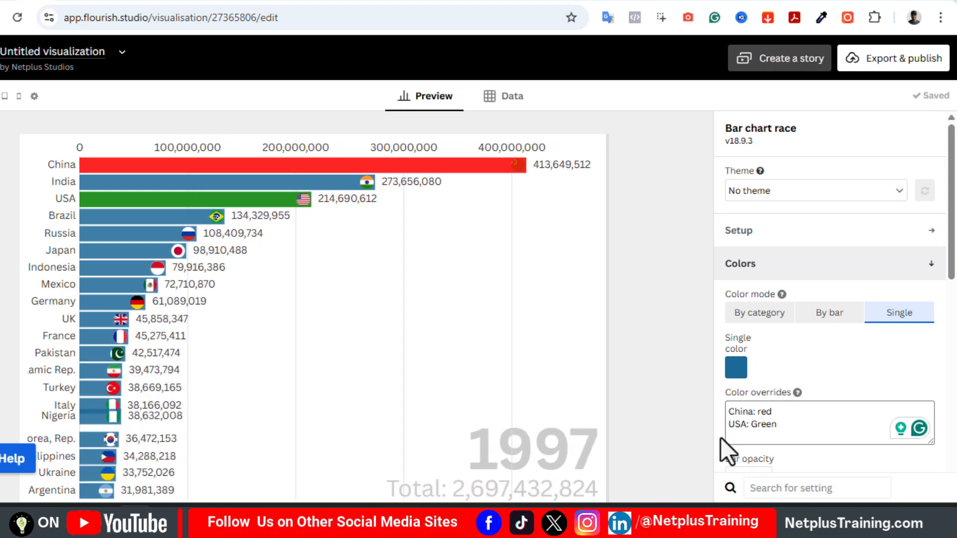
key("Return")
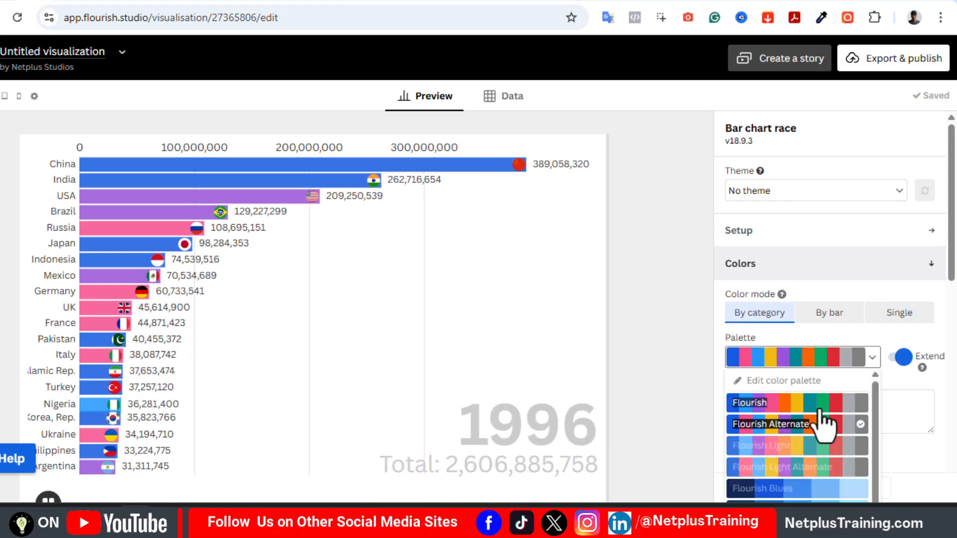
left_click(820, 411)
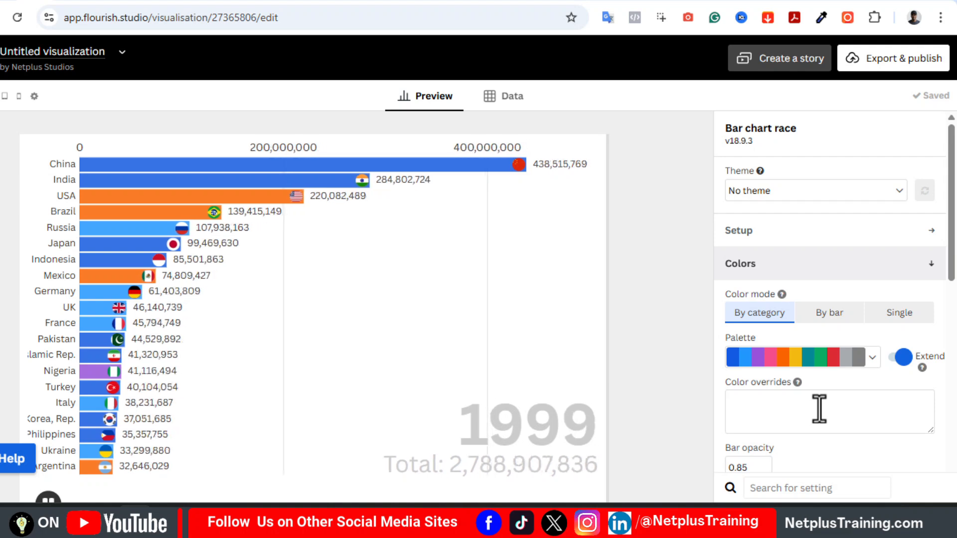
scroll(819, 408, "down", 1)
left_click(837, 215)
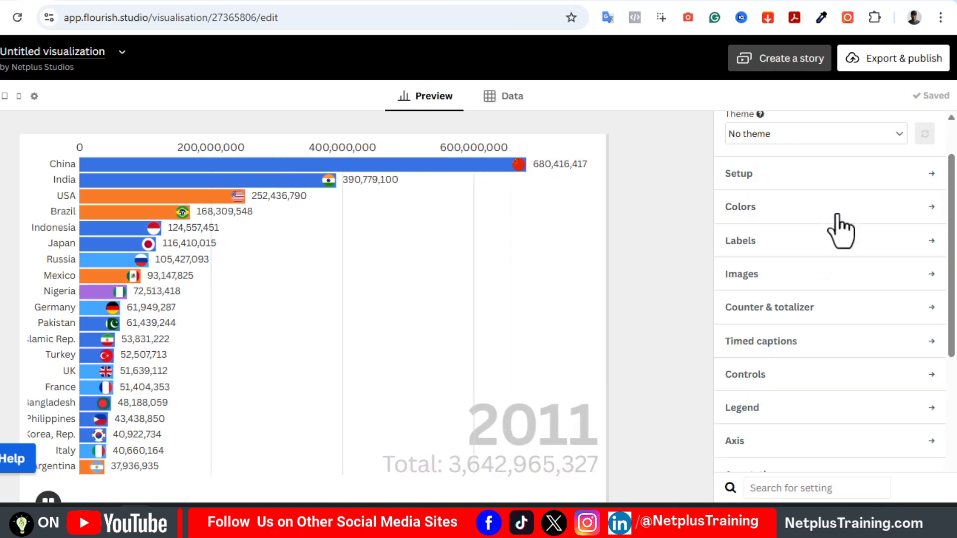
Set the labels' max size to 1 and the labels mode to Labels on bars (images in axis)
left_click(790, 245)
left_click(764, 286)
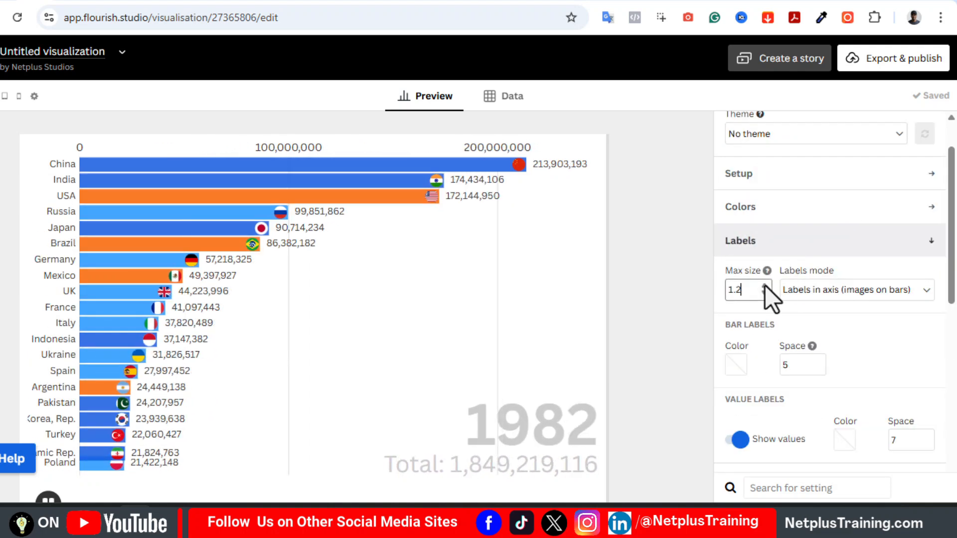
left_click_drag(765, 285, 720, 291)
type("1")
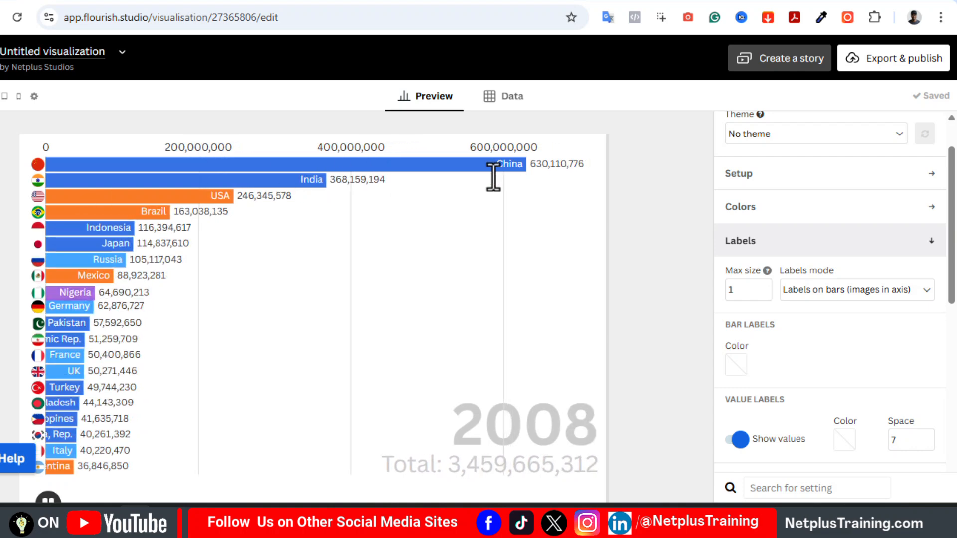
left_click(906, 244)
Set the flag images' shape to Rectangle and their width to 145
left_click(807, 277)
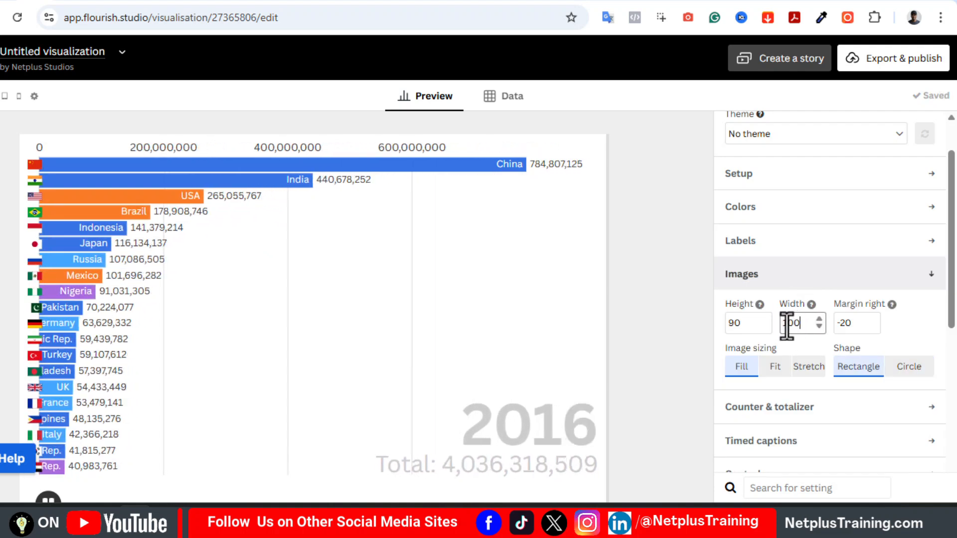
double_click(787, 323)
type("145")
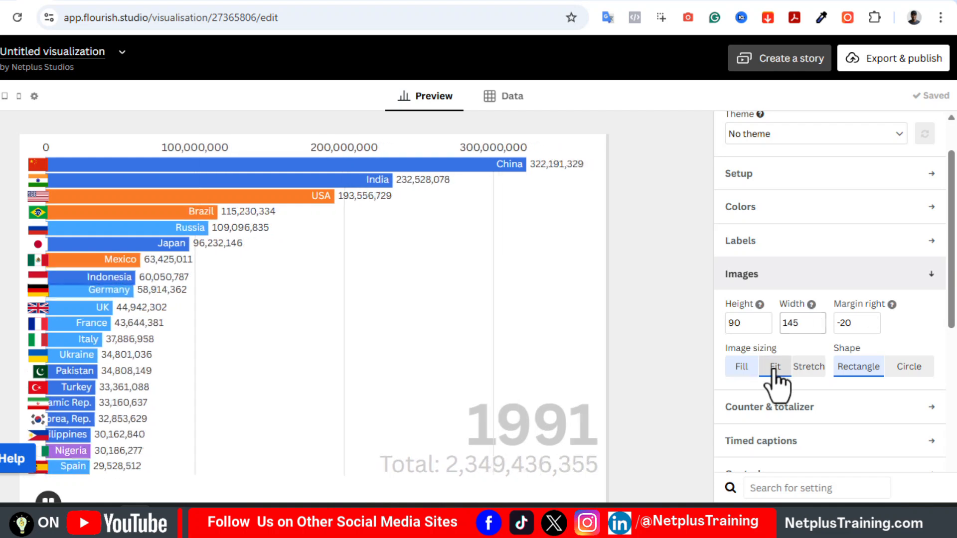
Try the Stretch sizing on the flag images, return to Fill and set their shape to Circle
left_click(800, 370)
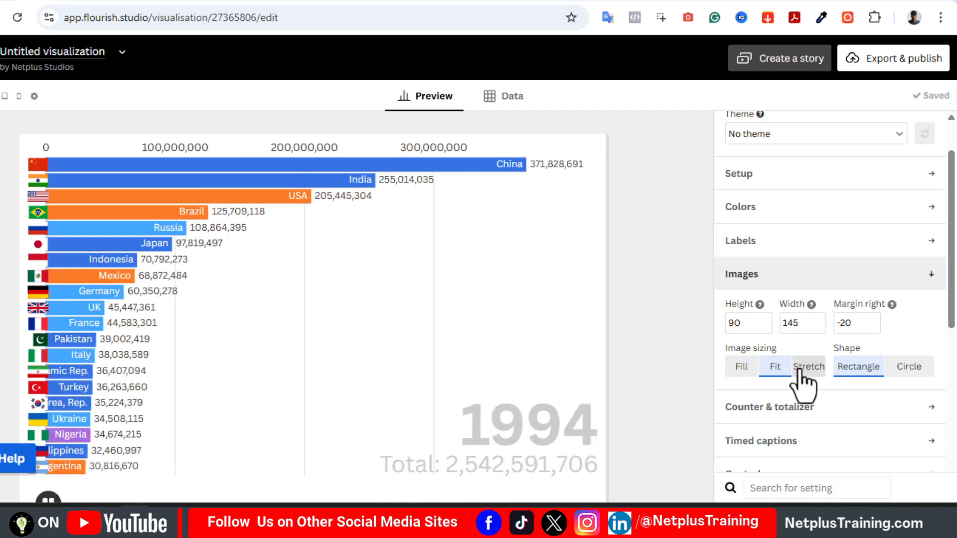
left_click(742, 370)
left_click(907, 371)
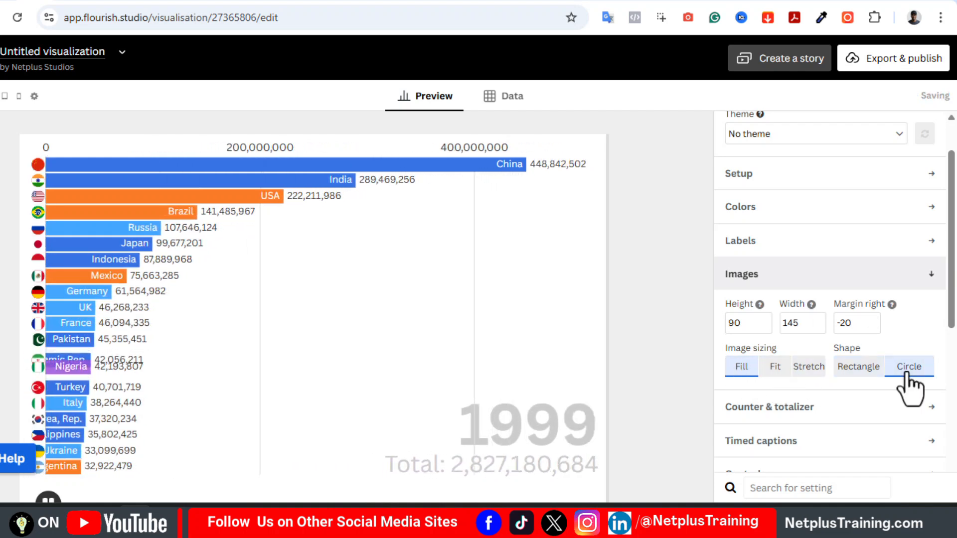
Try hiding the current time counter and shrinking it, then restore it at a size of 10 percent of the screen
left_click(827, 407)
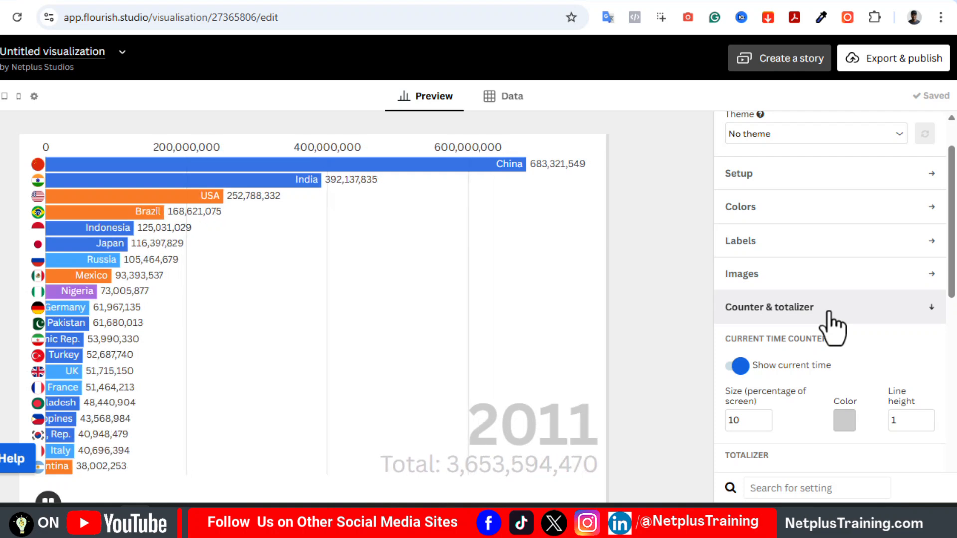
left_click(732, 367)
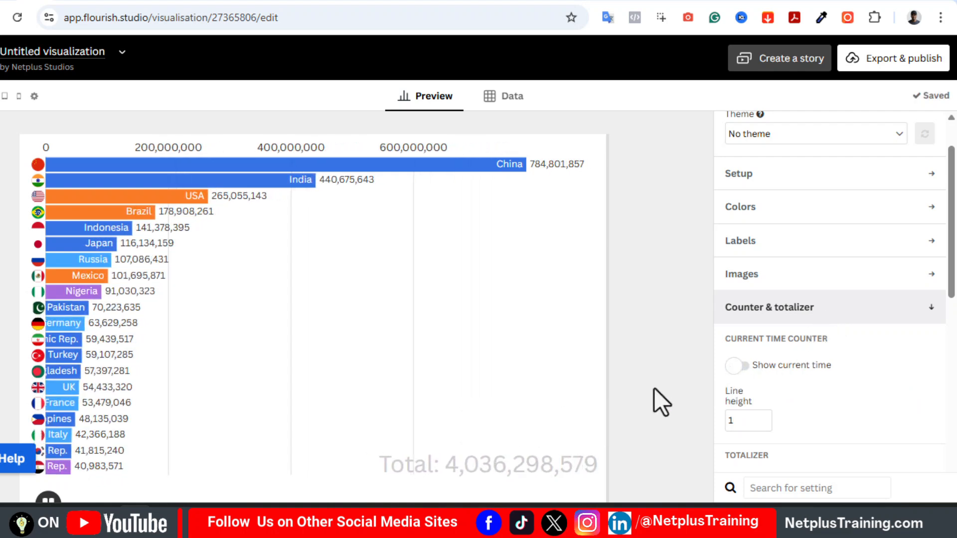
left_click(743, 368)
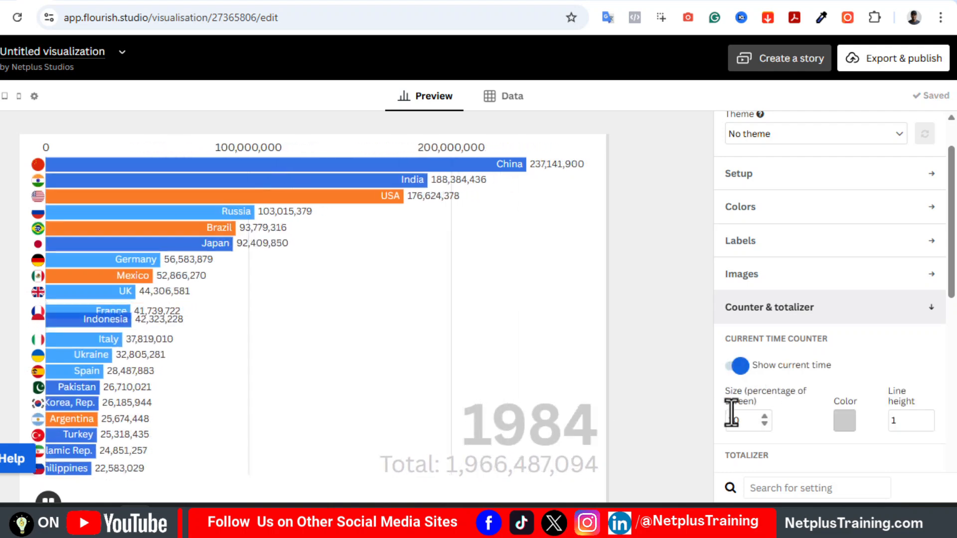
triple_click(766, 426)
left_click(765, 426)
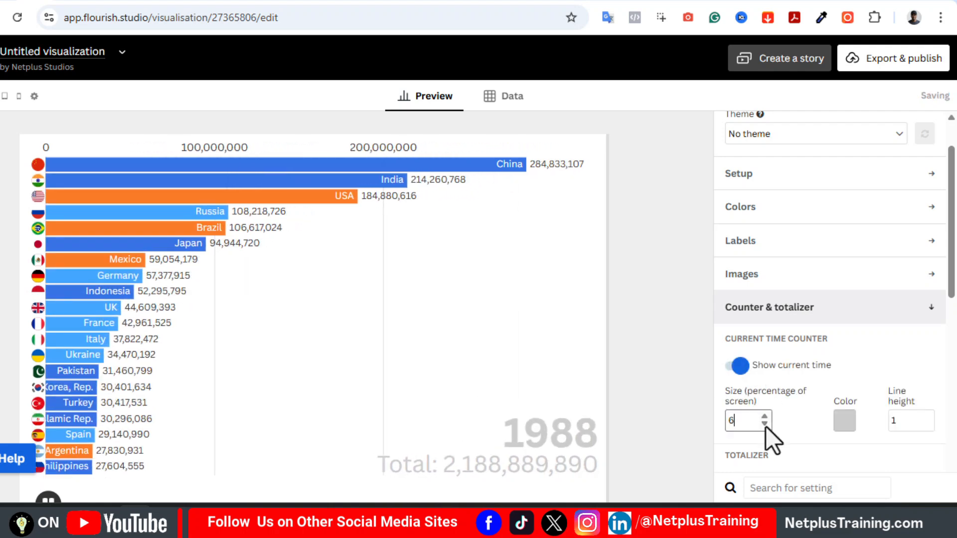
left_click(766, 426)
double_click(765, 416)
triple_click(765, 417)
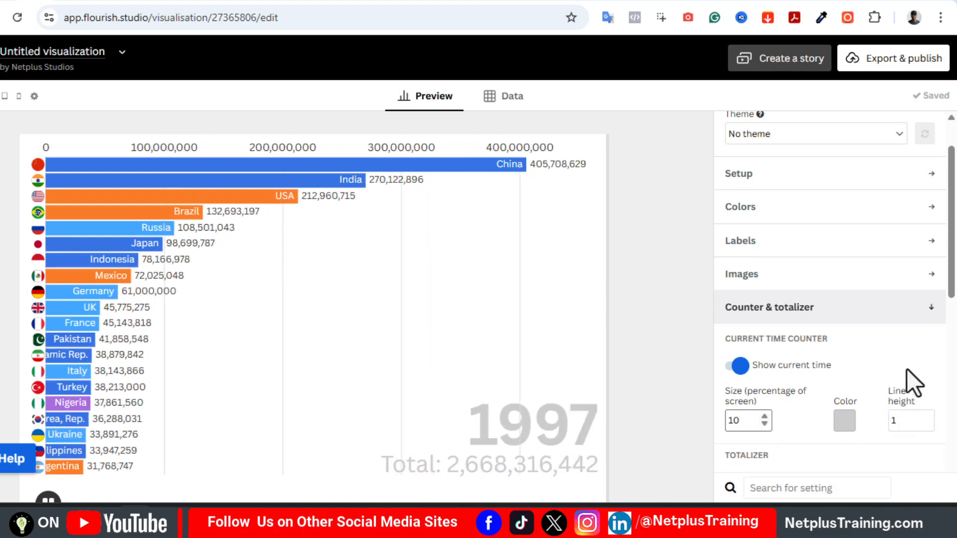
Turn off the totalizer and collapse the counter and totalizer settings
scroll(907, 369, "down", 3)
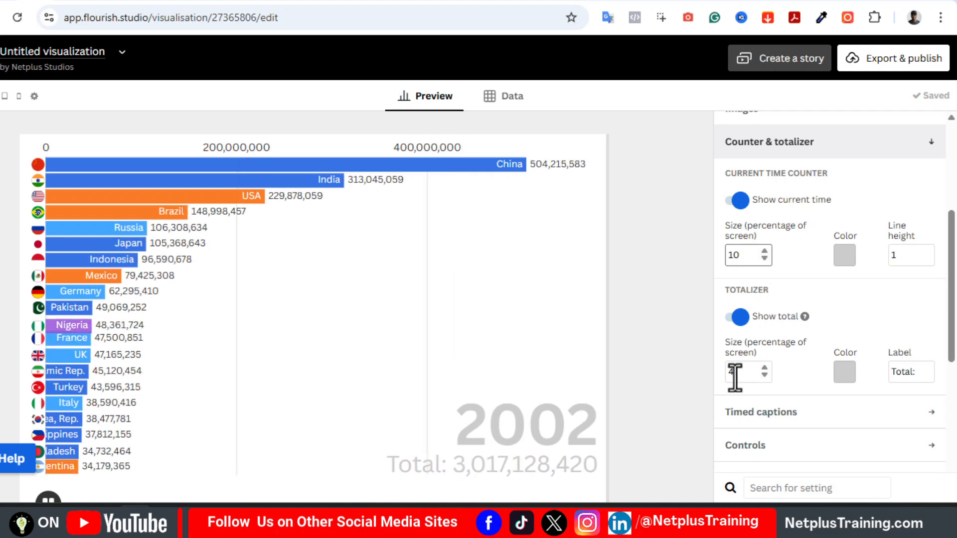
left_click(731, 318)
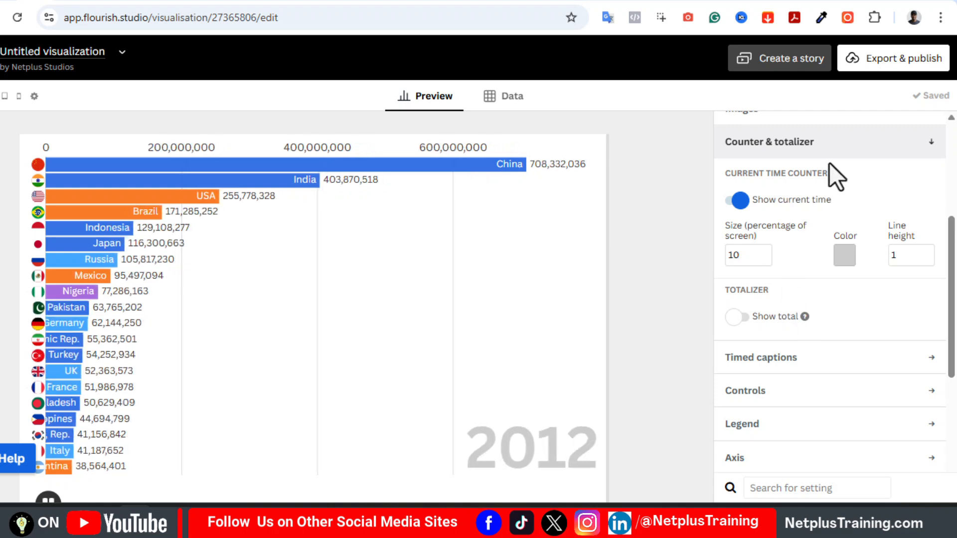
left_click(830, 144)
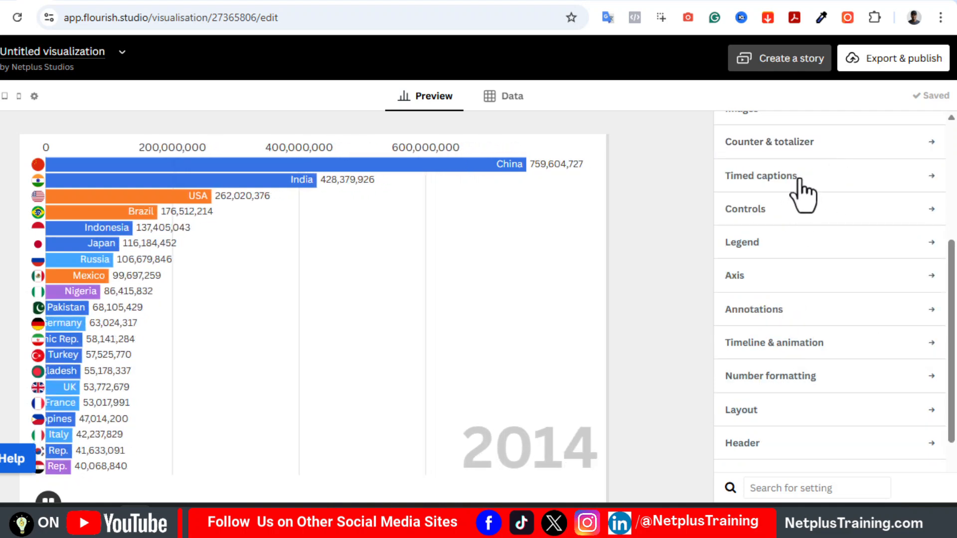
Look through the timed captions settings and examine the Captions data sheet
left_click(795, 186)
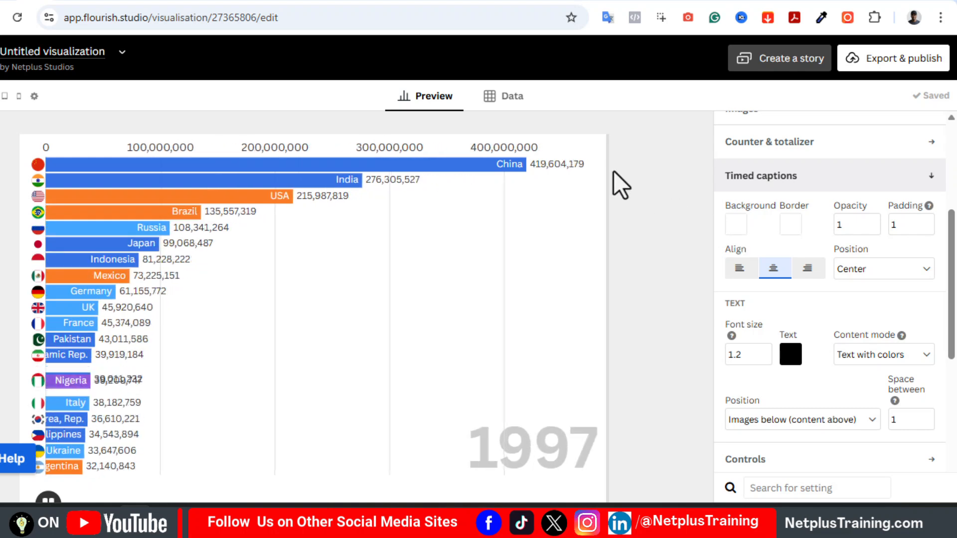
left_click(512, 97)
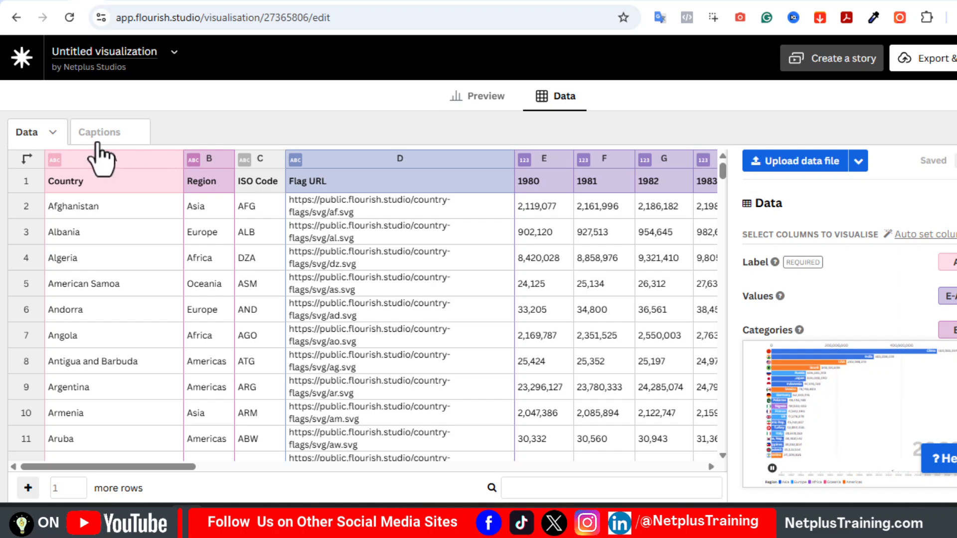
left_click(99, 133)
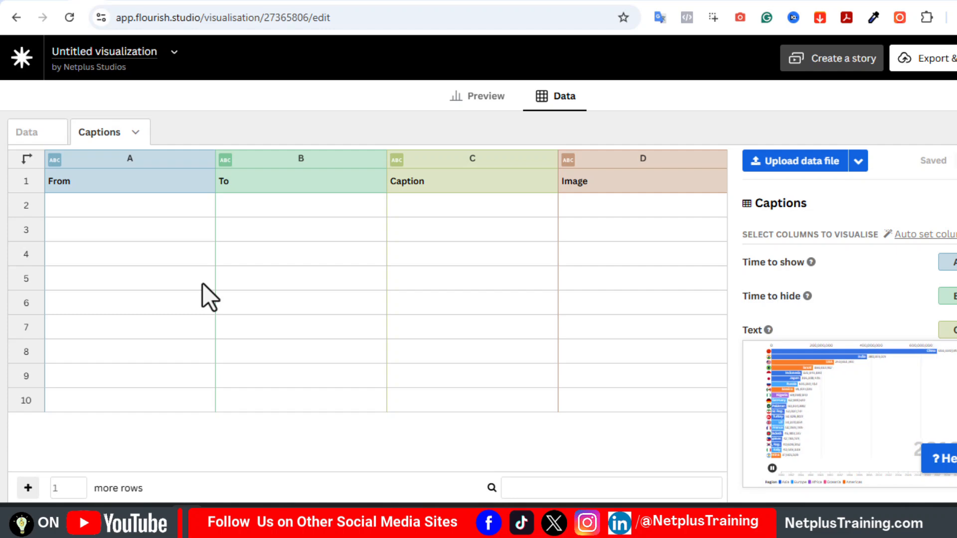
Fill the Captions sheet with four captions on Japan's and China's economic milestones, timed 1980–1982, 1990–1992, 2001–2003 and 2010–2012
type("Japan’s economy surges, challenging the U.S. dominance in global GDP.")
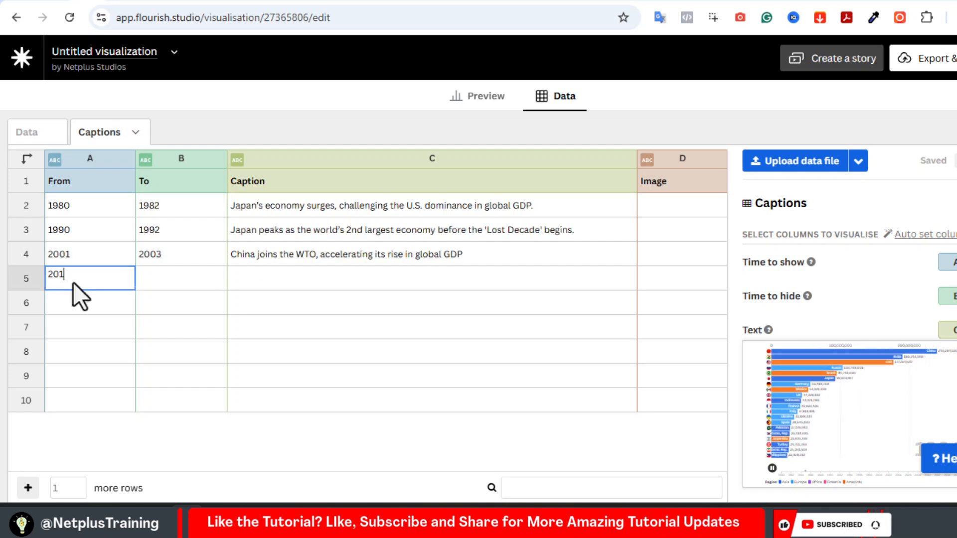
type("20")
key("BackSpace")
key("BackSpace")
key("BackSpace")
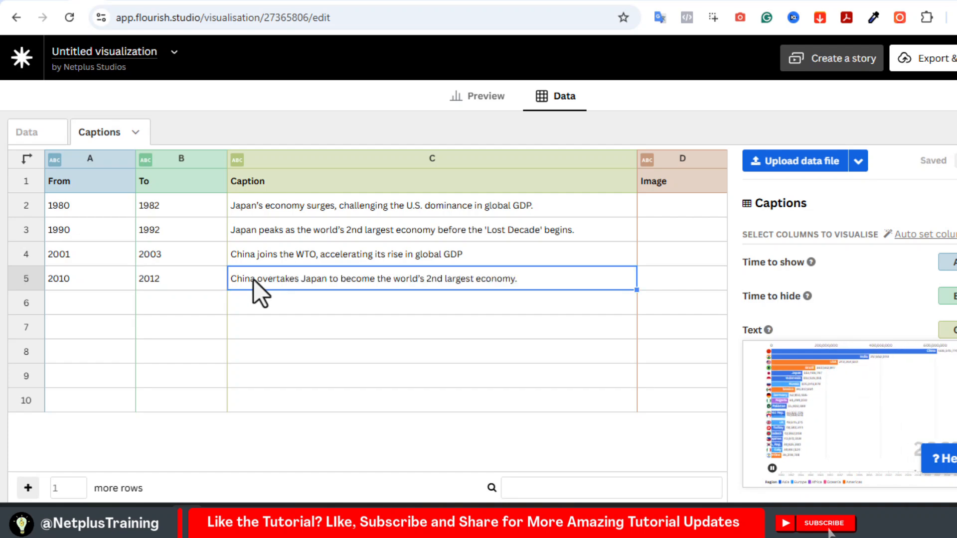
In the chart preview, check the caption position options, try left and right caption alignment, and return the alignment to center
left_click(476, 99)
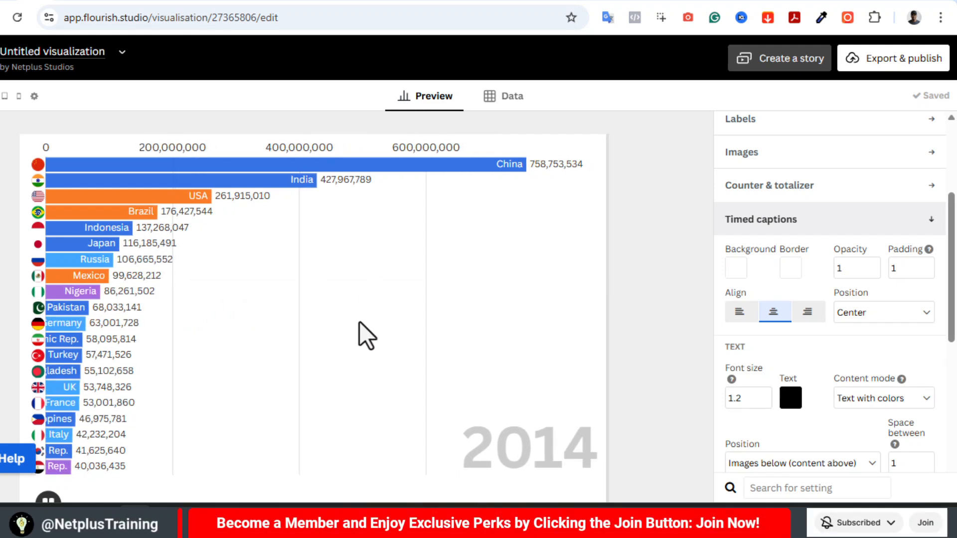
scroll(784, 340, "down", 1)
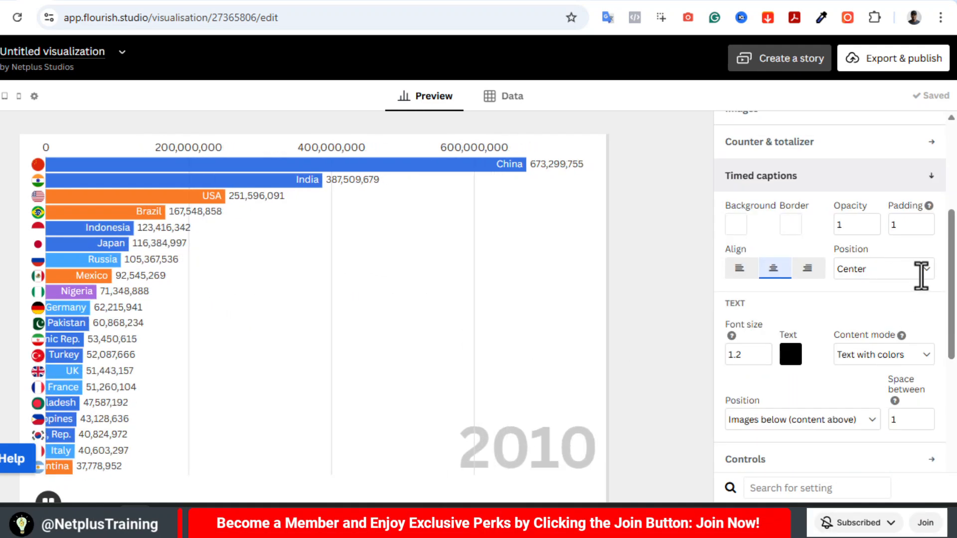
left_click(923, 272)
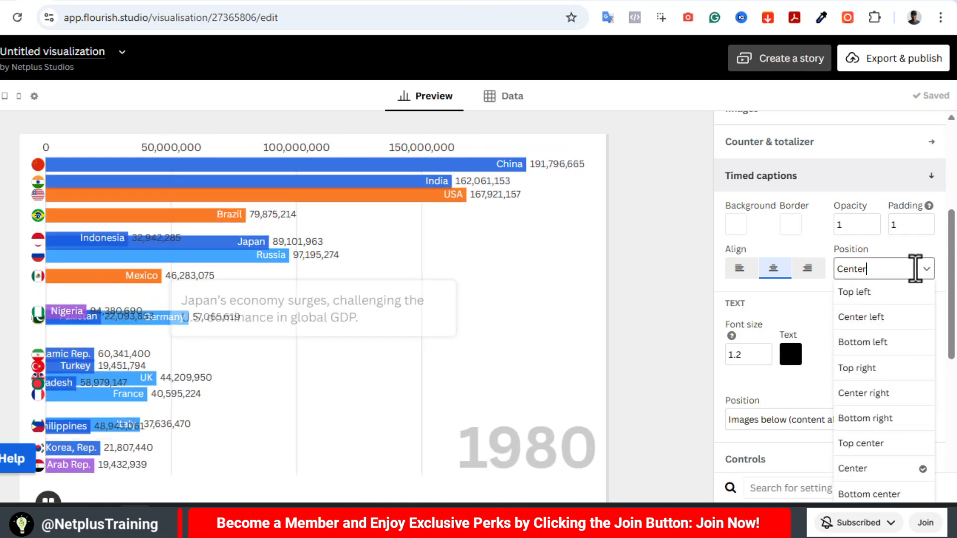
left_click(739, 272)
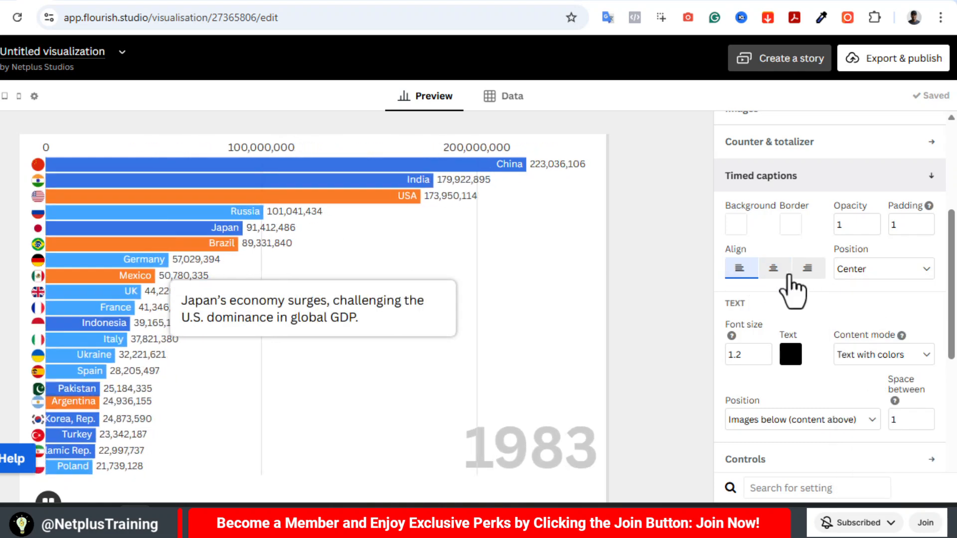
left_click(806, 269)
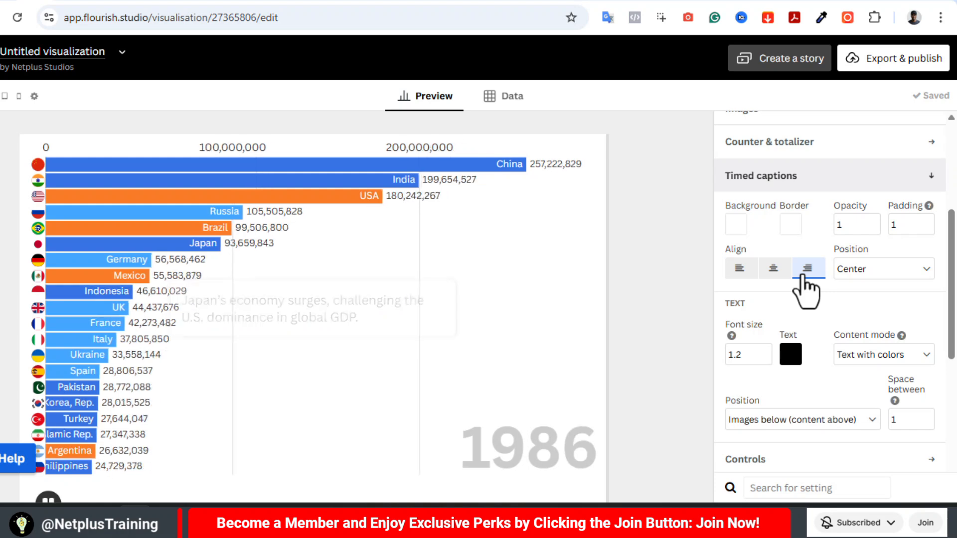
left_click(776, 272)
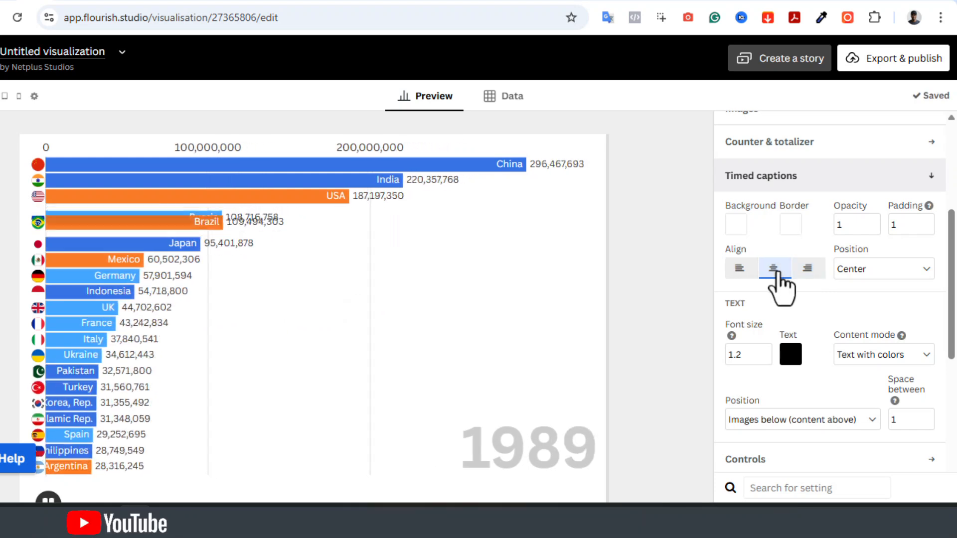
Try a red background (255, 0, 0) for the timed captions, then restore it to white
left_click(736, 230)
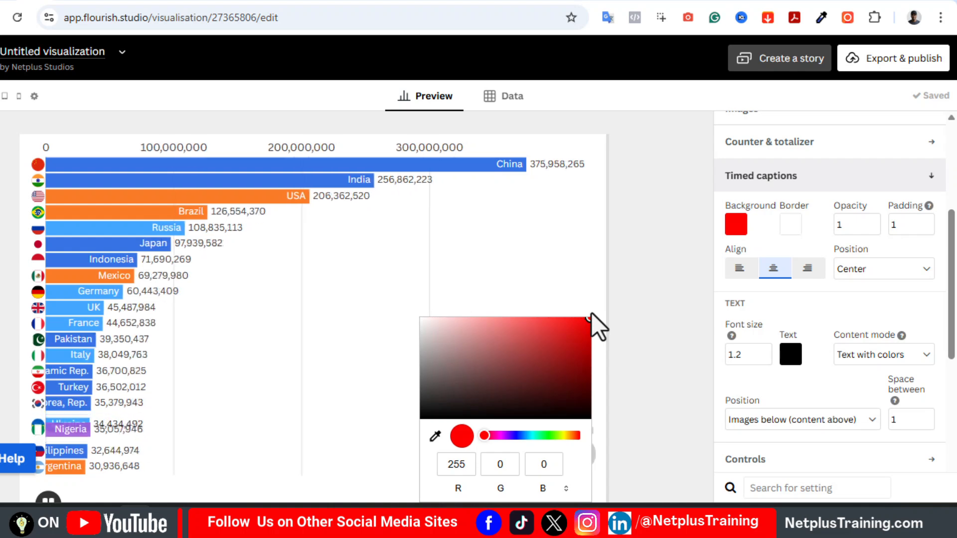
left_click(679, 264)
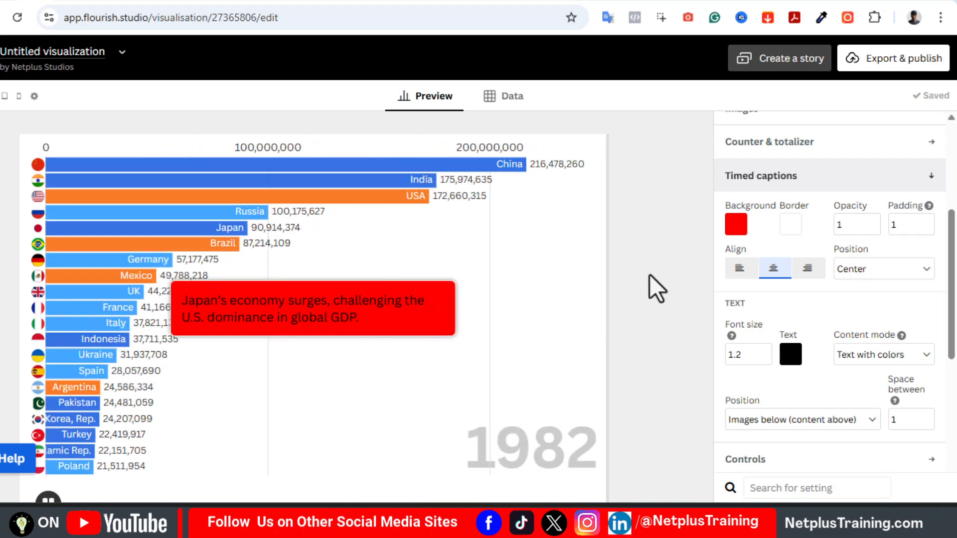
left_click_drag(427, 328, 409, 307)
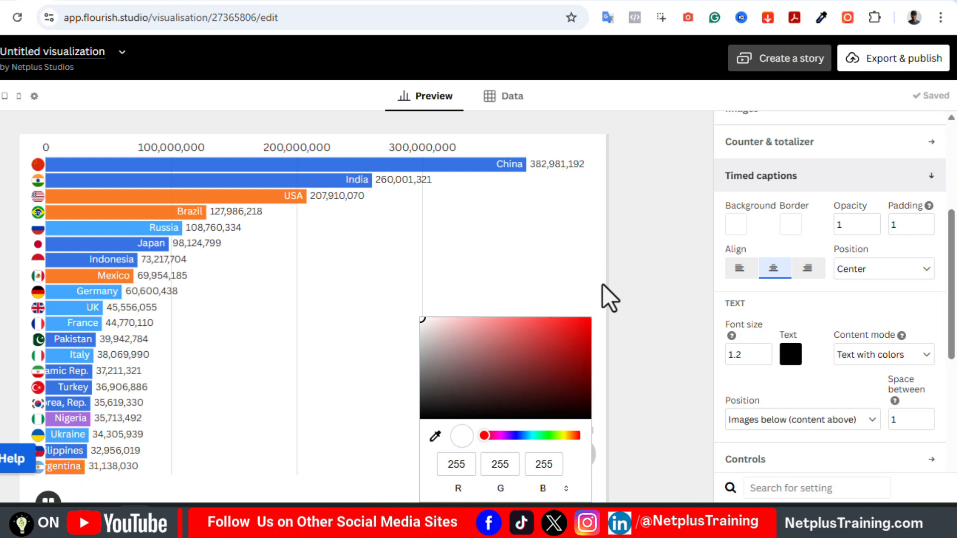
left_click(647, 279)
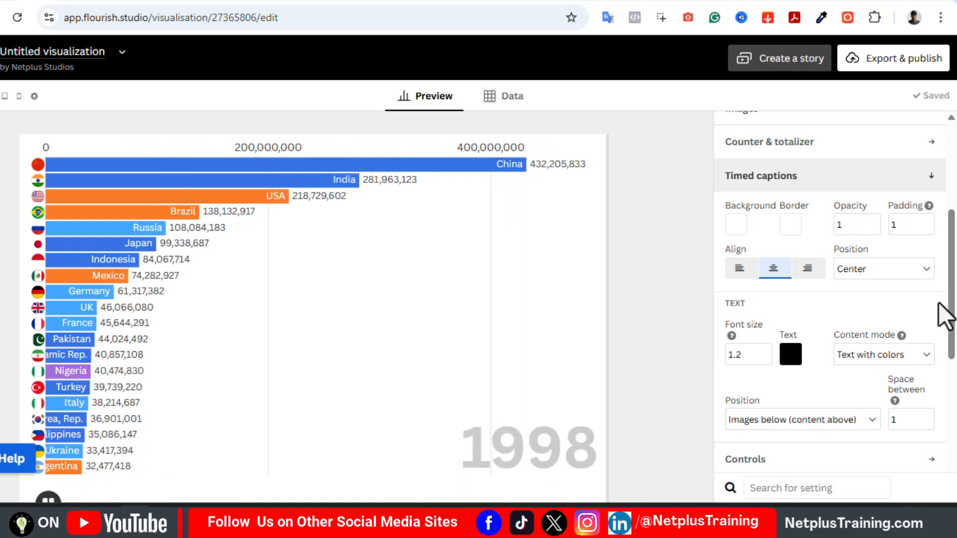
Try the Fixed and Custom scale types for the axis, return to Dynamic and collapse the axis settings
left_click(781, 292)
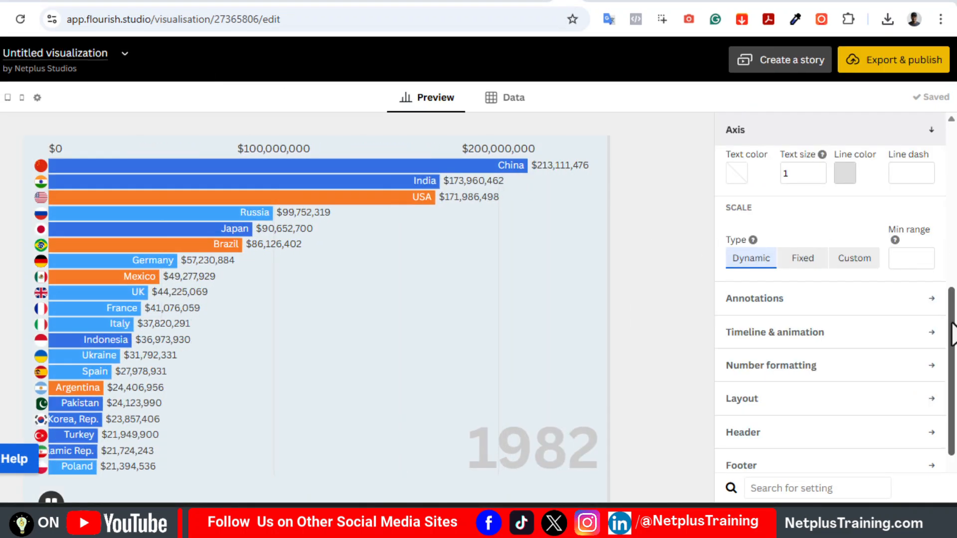
left_click_drag(952, 334, 952, 319)
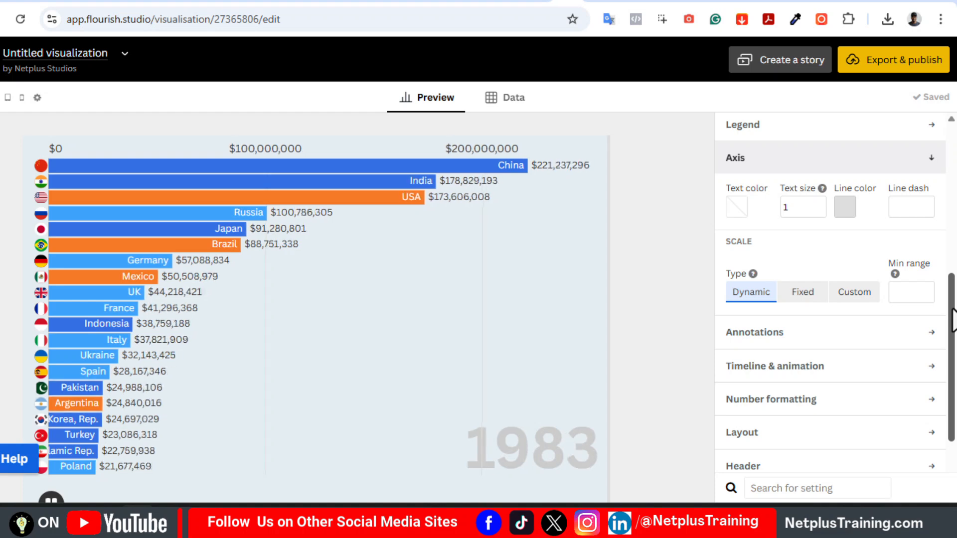
left_click(804, 295)
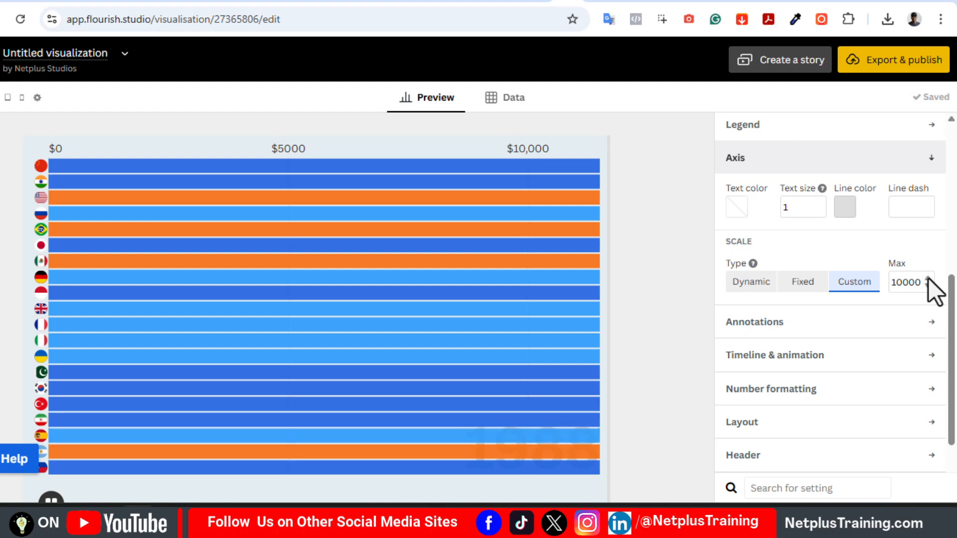
left_click(796, 287)
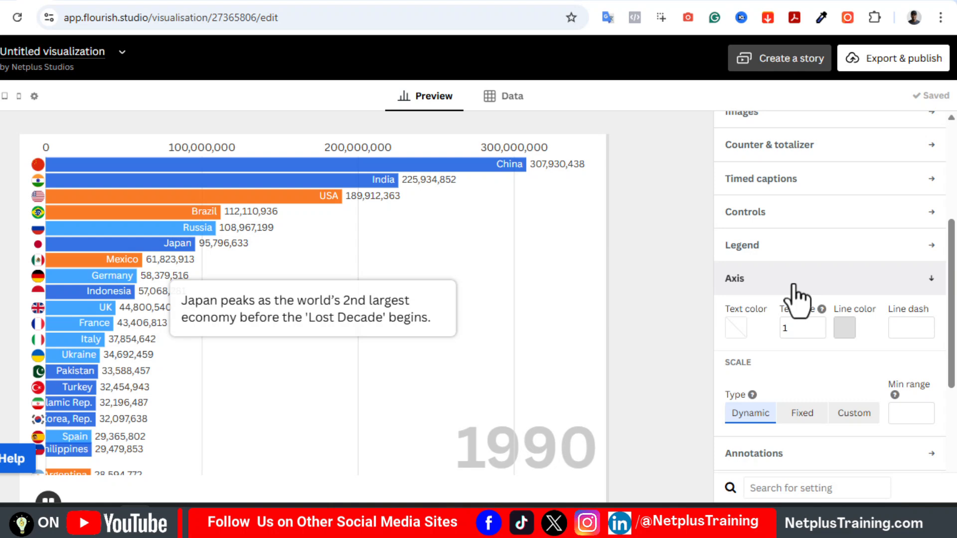
left_click(792, 287)
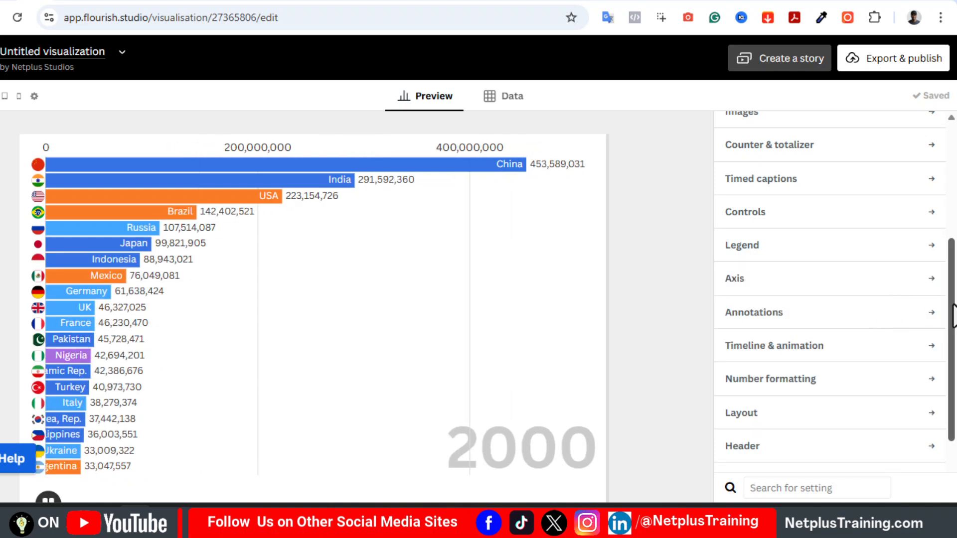
In the timeline and animation settings, try a timeline duration of 60, then set it to 90
left_click_drag(952, 314, 952, 361)
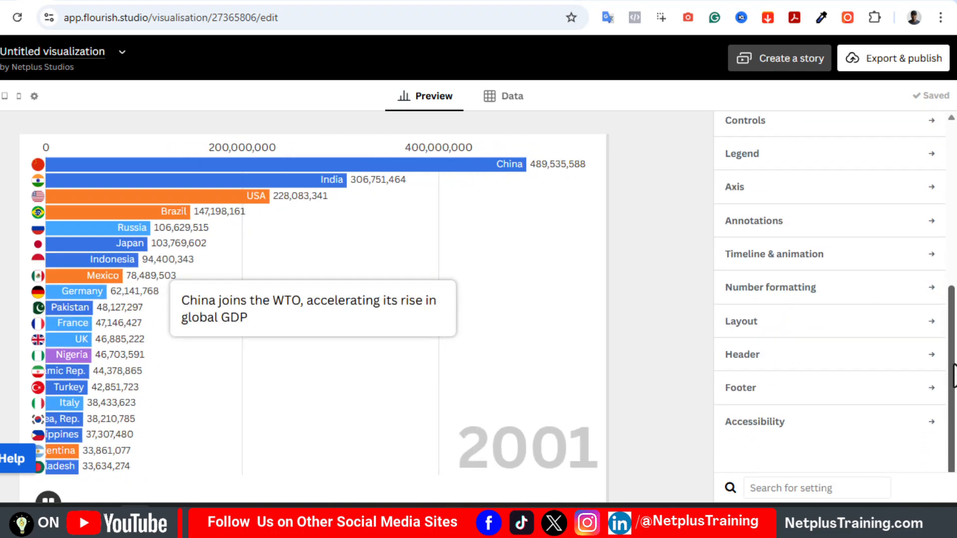
left_click(781, 254)
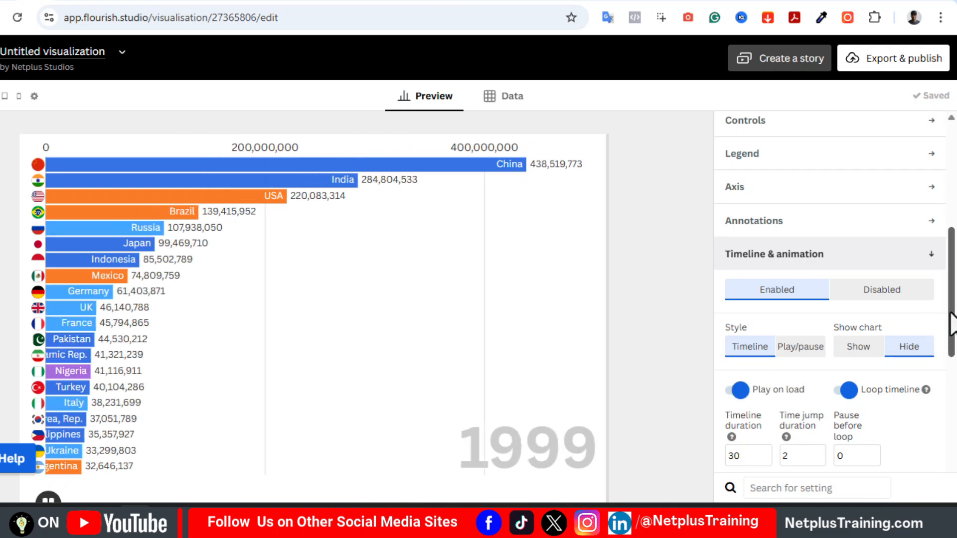
left_click_drag(951, 329, 952, 366)
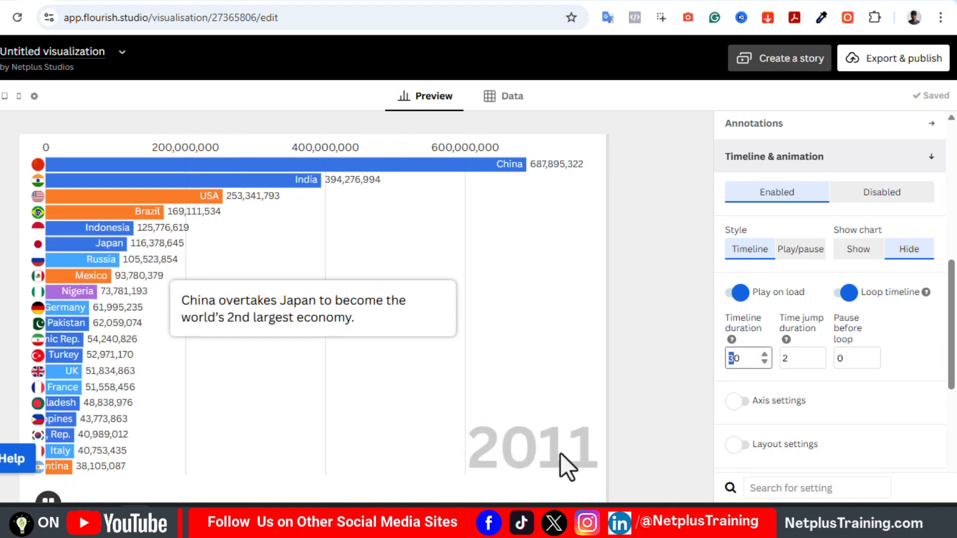
type("6")
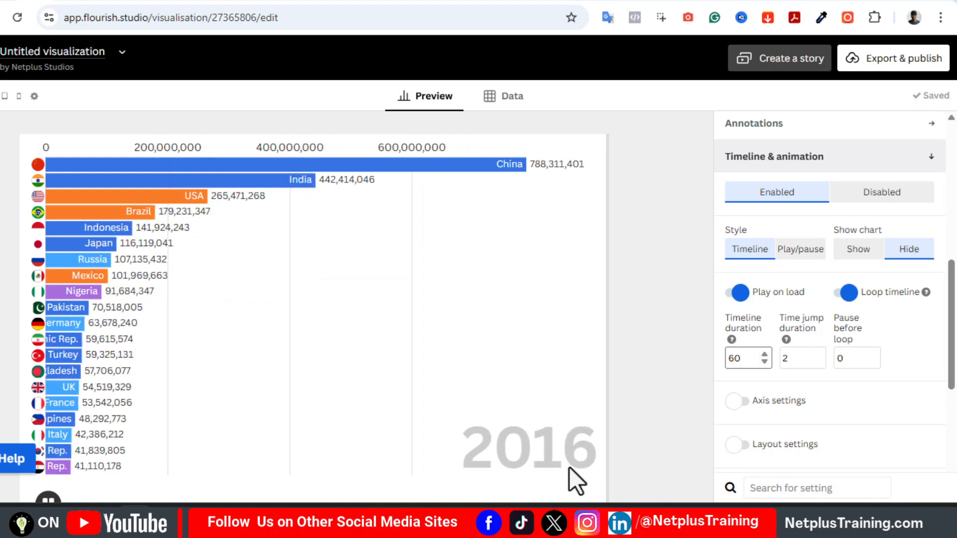
scroll(729, 298, "down", 1)
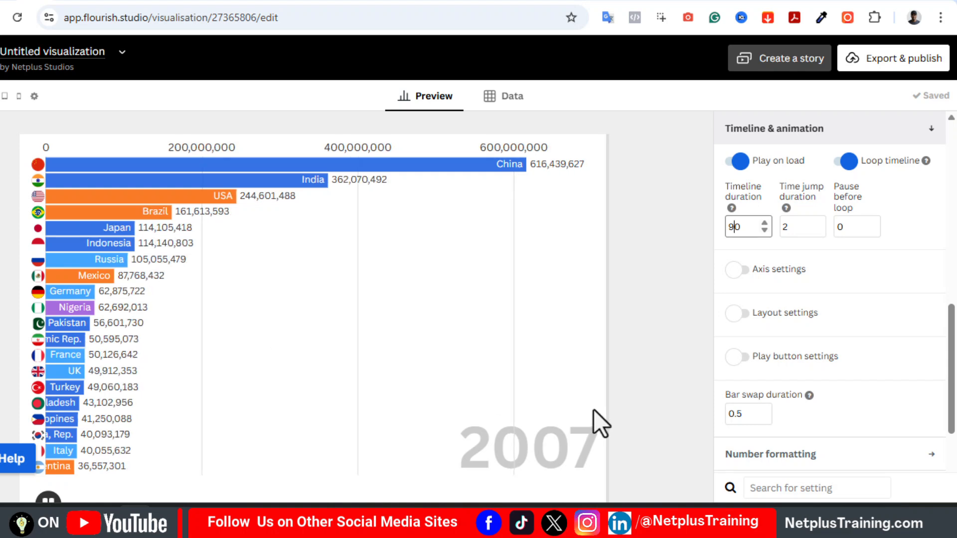
Try a bar swap duration of 1, then revert it and collapse the timeline and animation settings
double_click(728, 414)
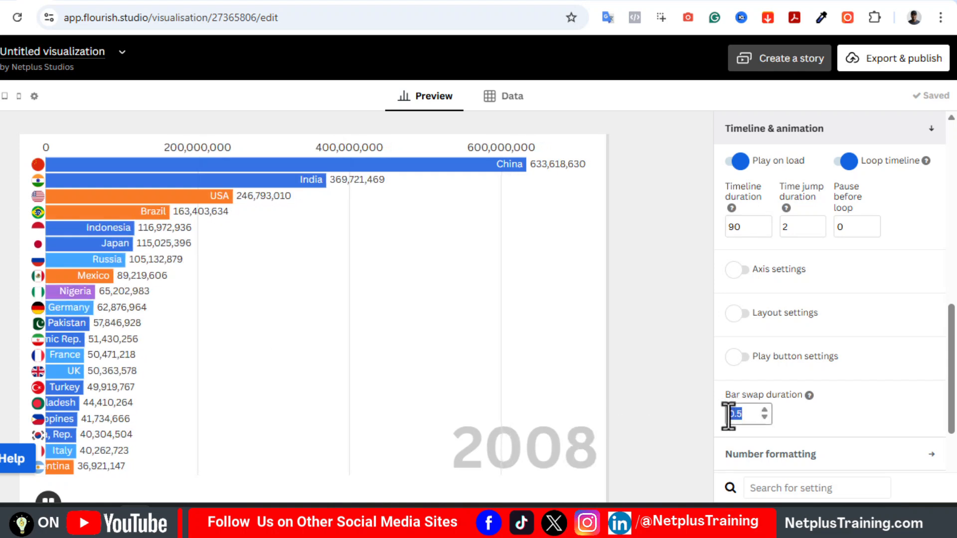
key("BackSpace")
type("1")
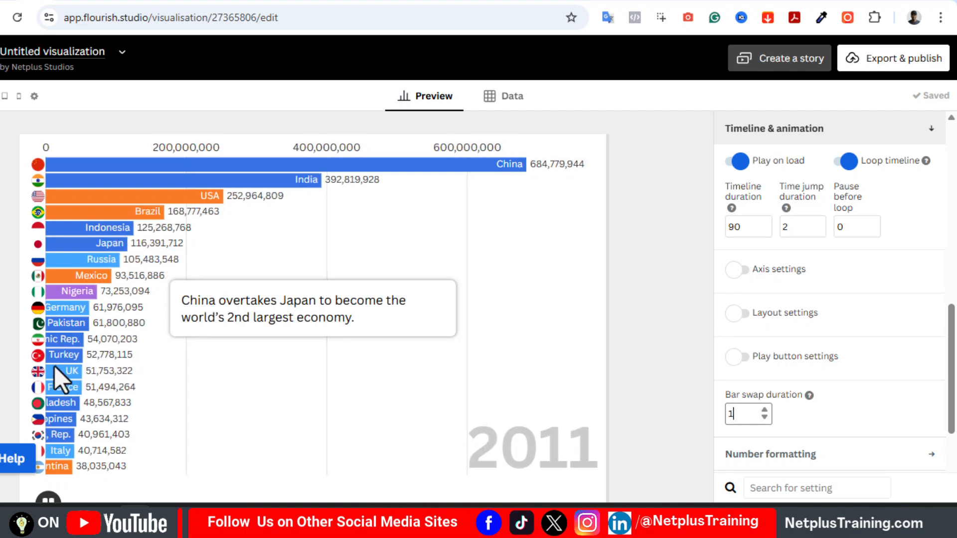
left_click_drag(740, 415, 723, 415)
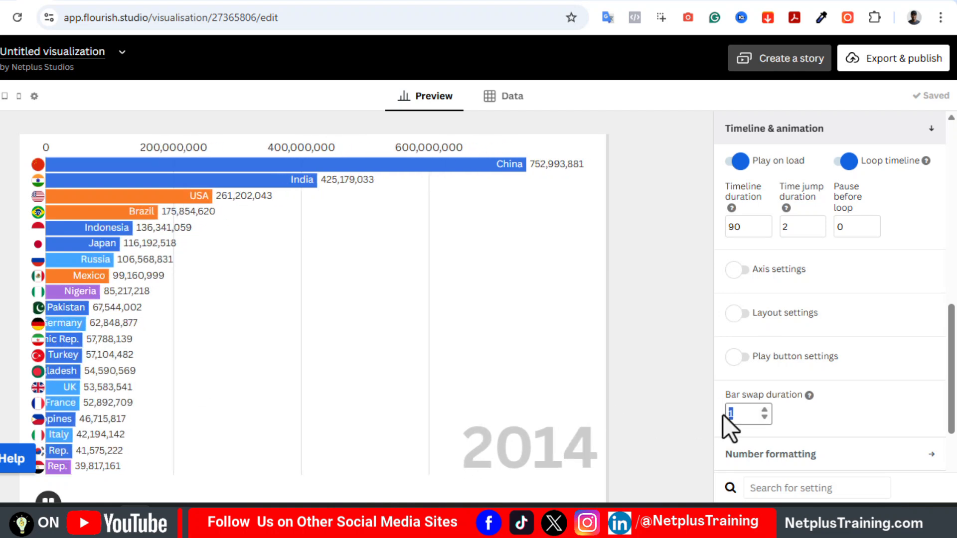
type("0")
left_click_drag(951, 379, 953, 314)
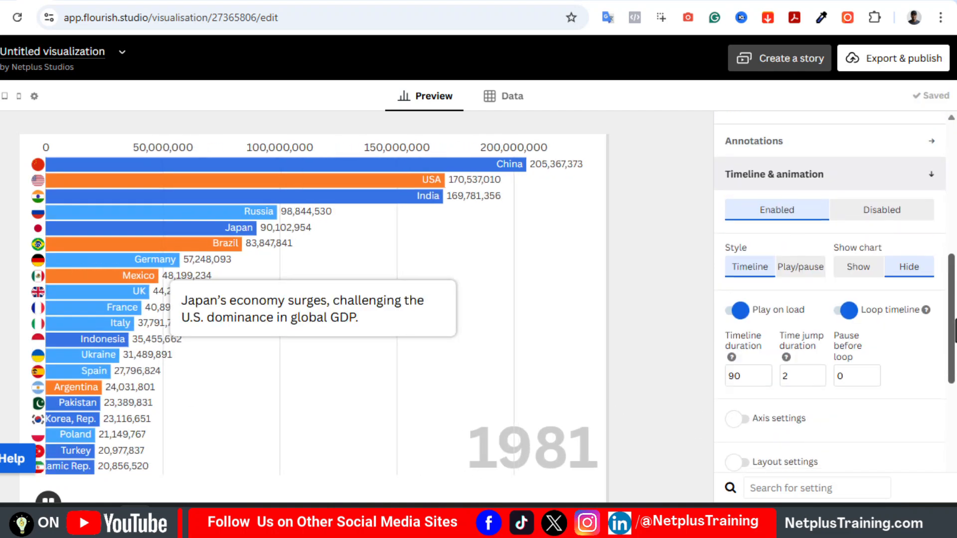
left_click(796, 198)
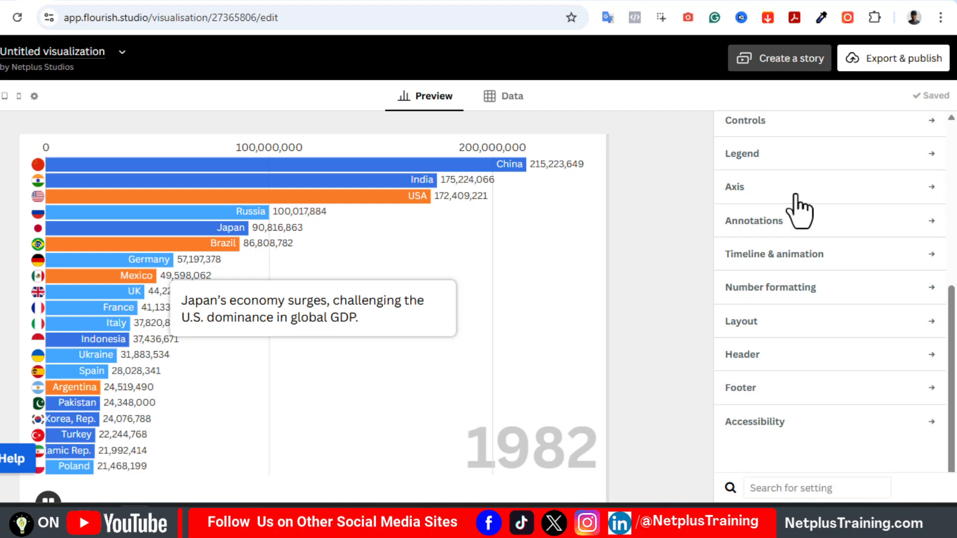
Add $ as the prefix for the chart's numbers in the number formatting settings
left_click(795, 292)
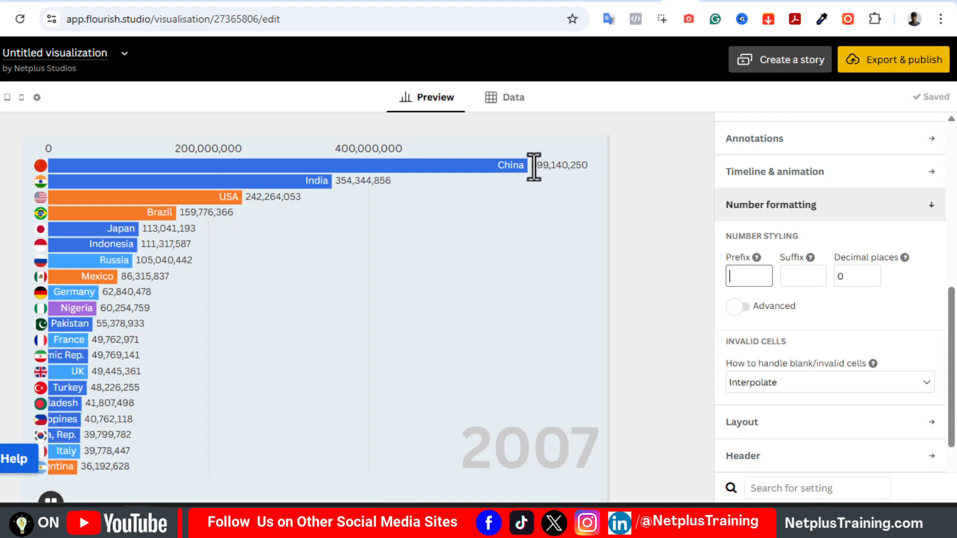
left_click(755, 279)
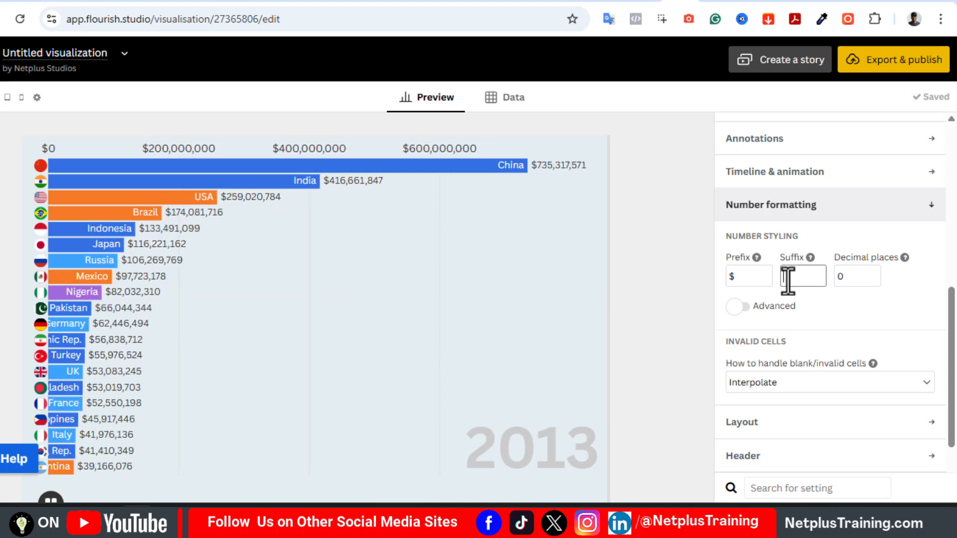
left_click(742, 276)
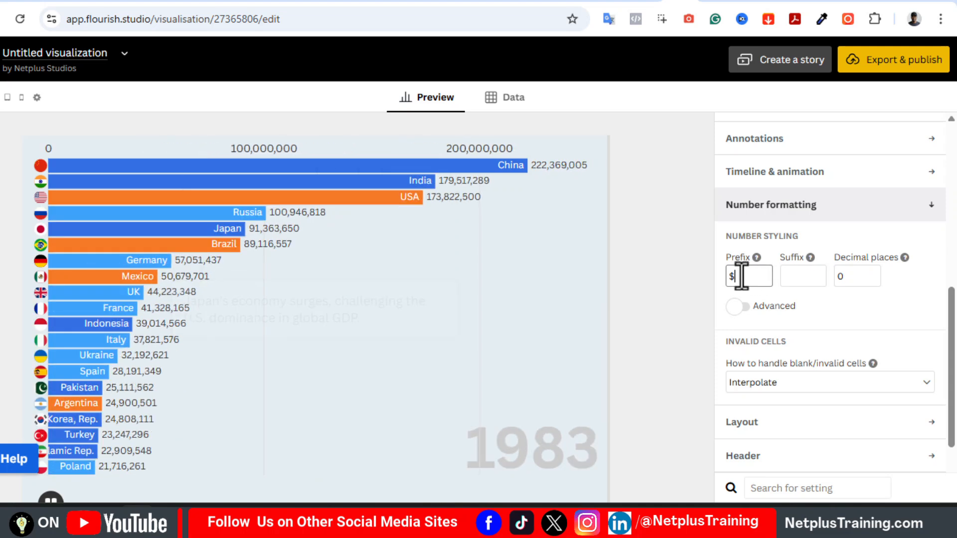
Try more decimal places for the numbers, return them to 0 and collapse the number formatting settings
left_click(855, 277)
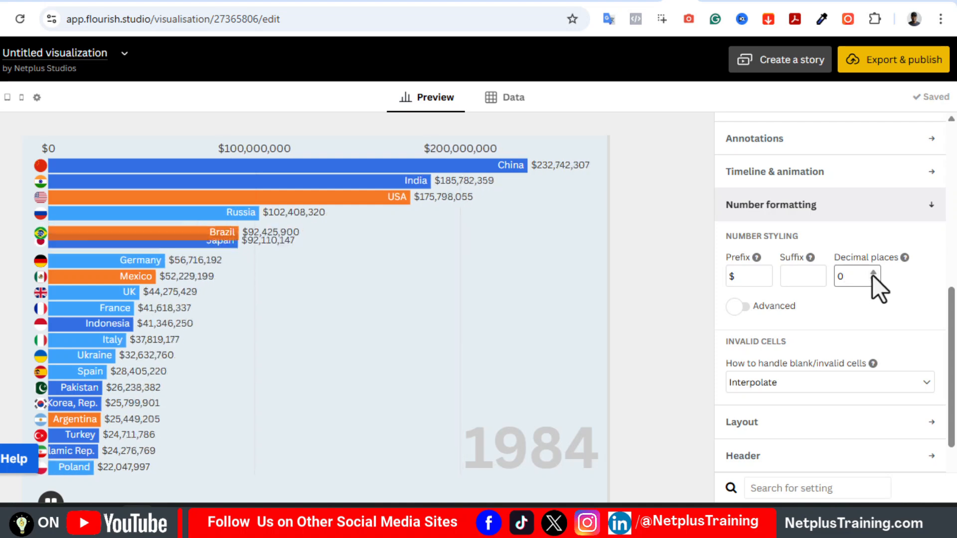
left_click(873, 274)
left_click(873, 273)
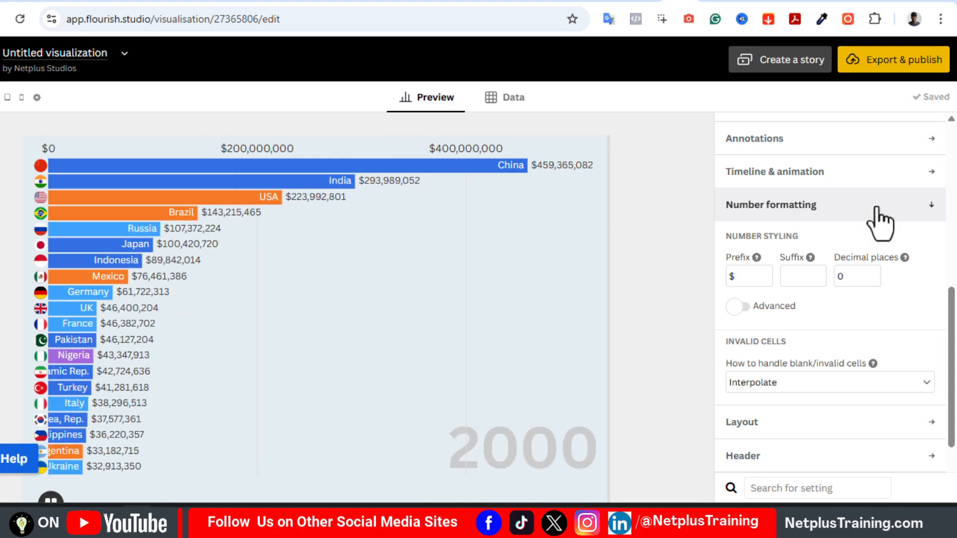
left_click(877, 208)
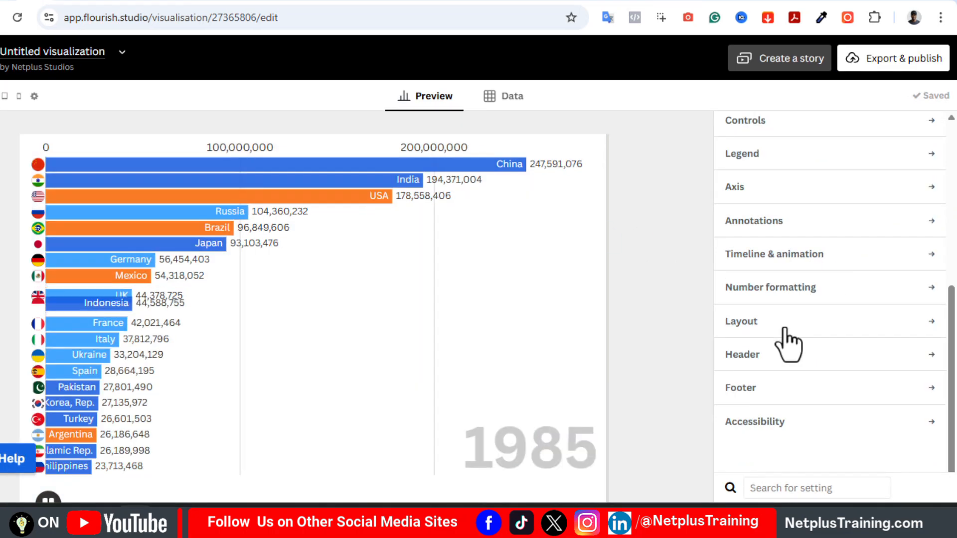
In the layout settings, set the chart's background color to RGB 229, 237, 245
left_click(781, 325)
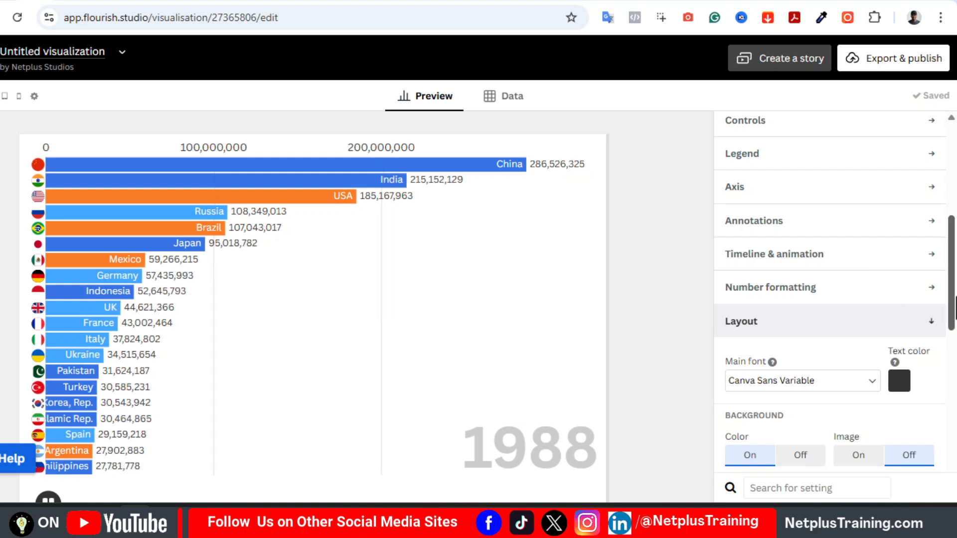
left_click_drag(955, 305, 953, 364)
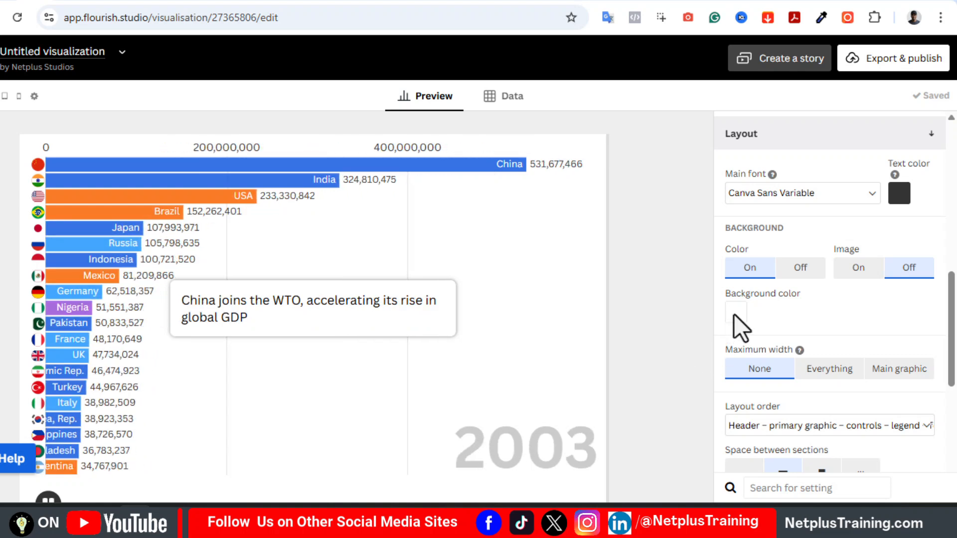
left_click(735, 313)
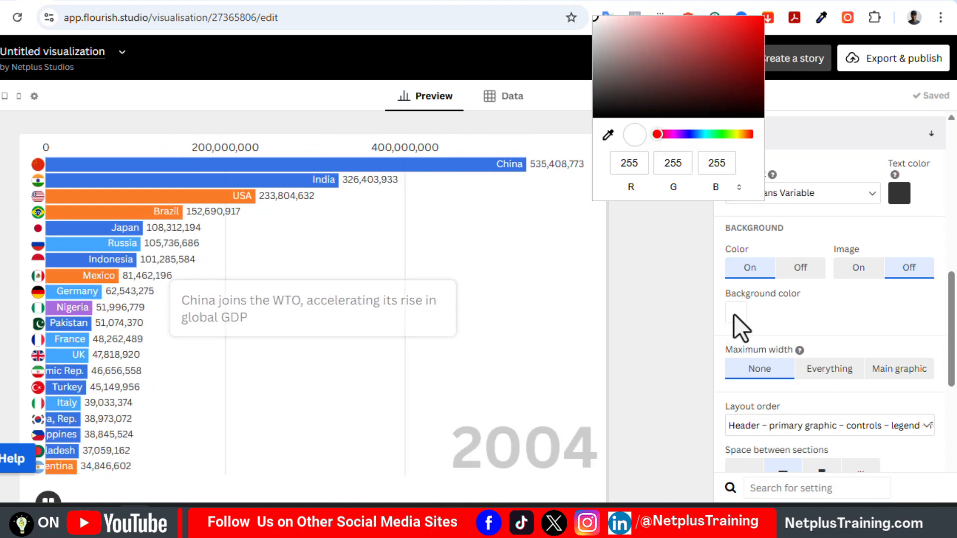
double_click(637, 163)
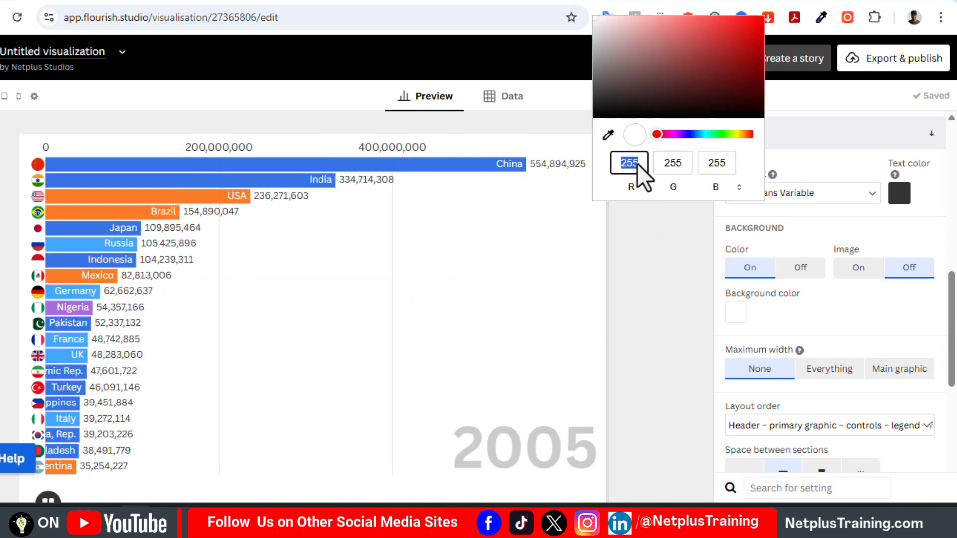
type("229")
double_click(682, 168)
type("23")
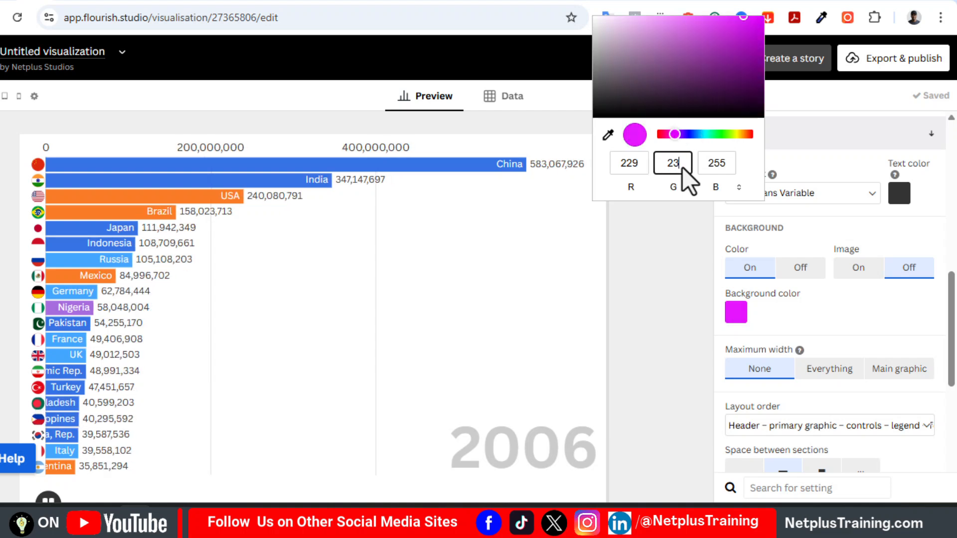
type("245")
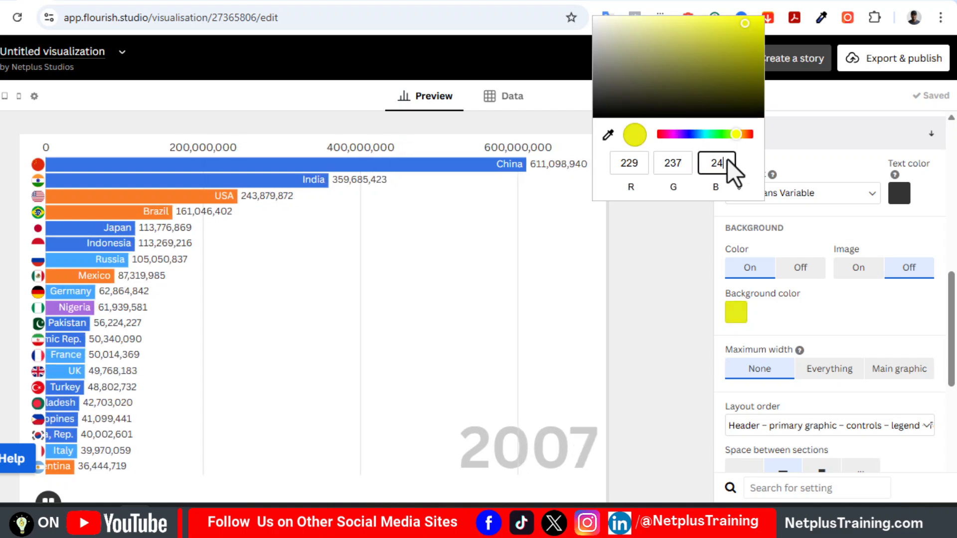
key("Return")
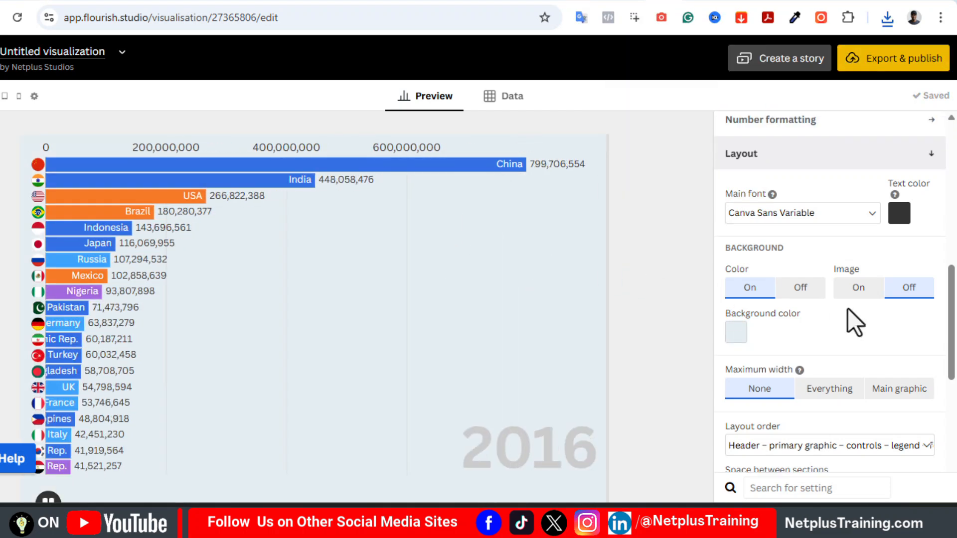
Try the Worldometer world map image as the chart background, then restore the background color and collapse the layout settings
left_click(855, 289)
left_click(799, 290)
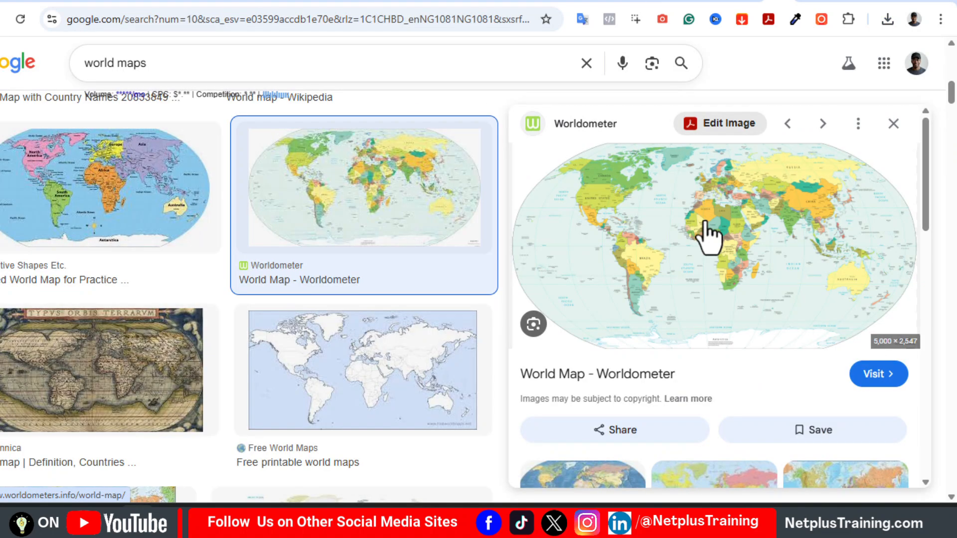
right_click(707, 234)
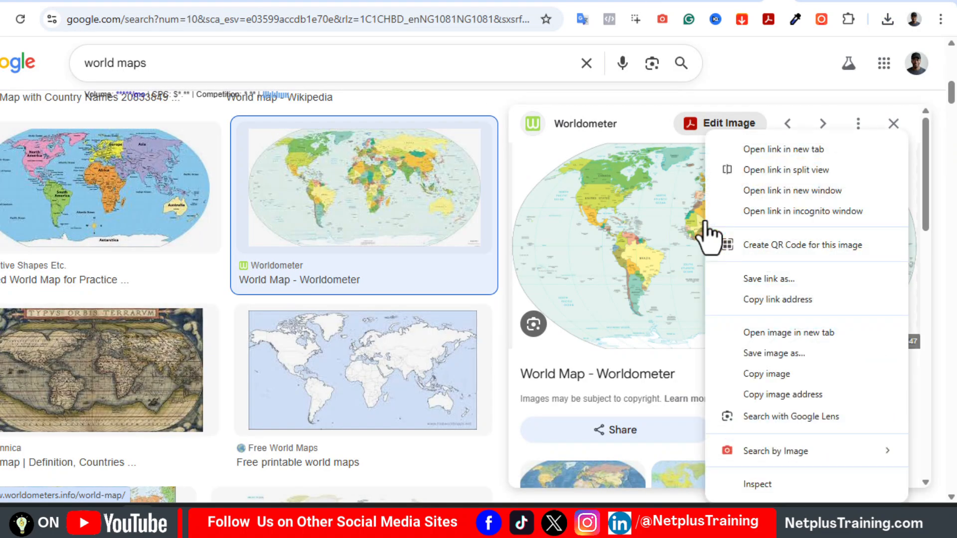
left_click(793, 396)
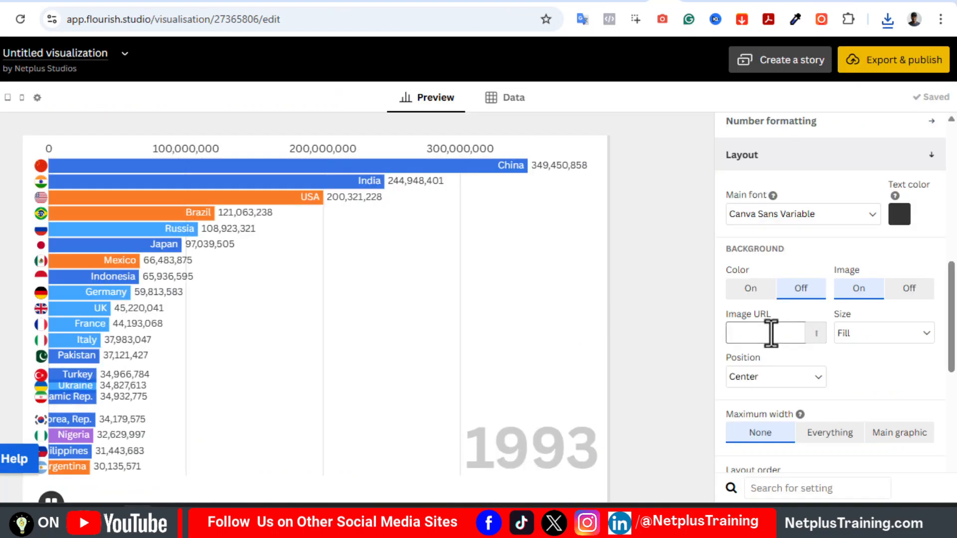
key("ctrl+v")
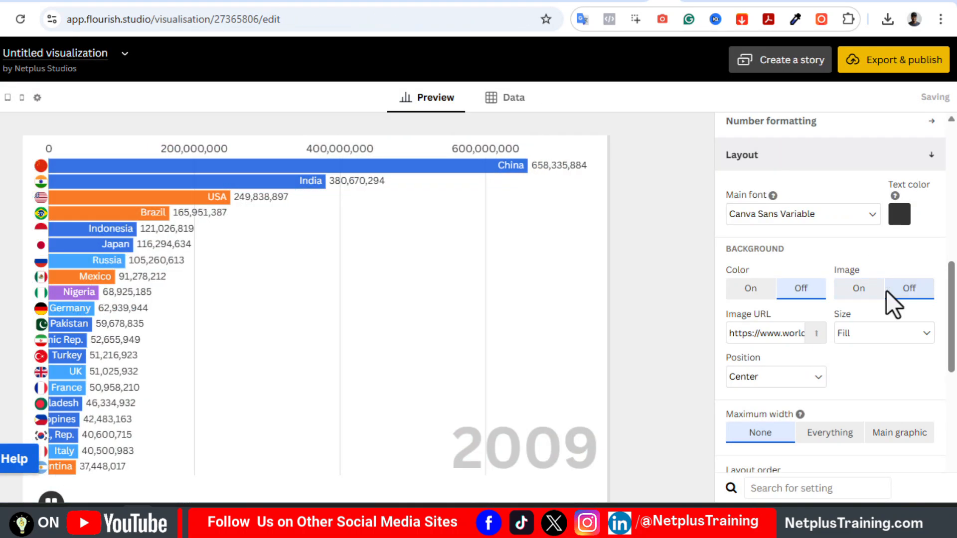
left_click(897, 291)
left_click(747, 290)
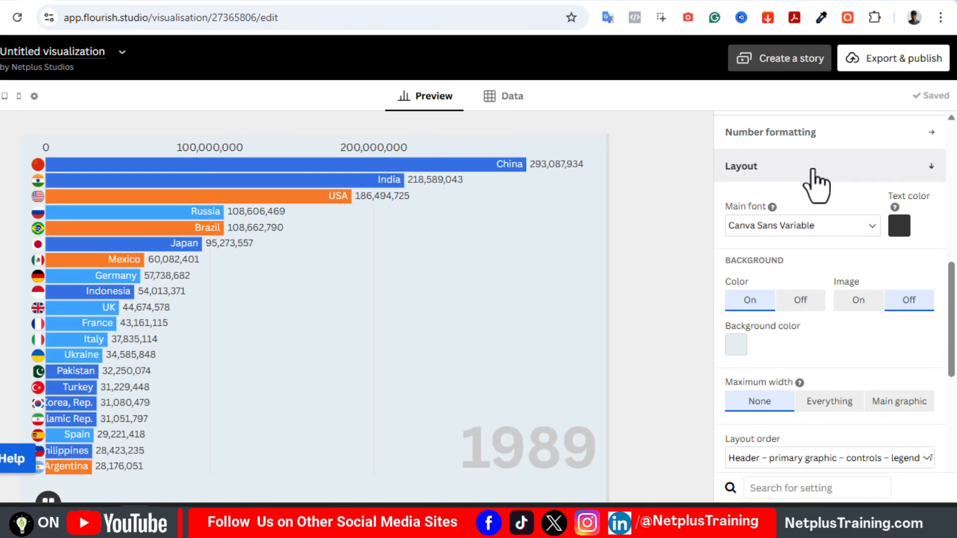
left_click(817, 169)
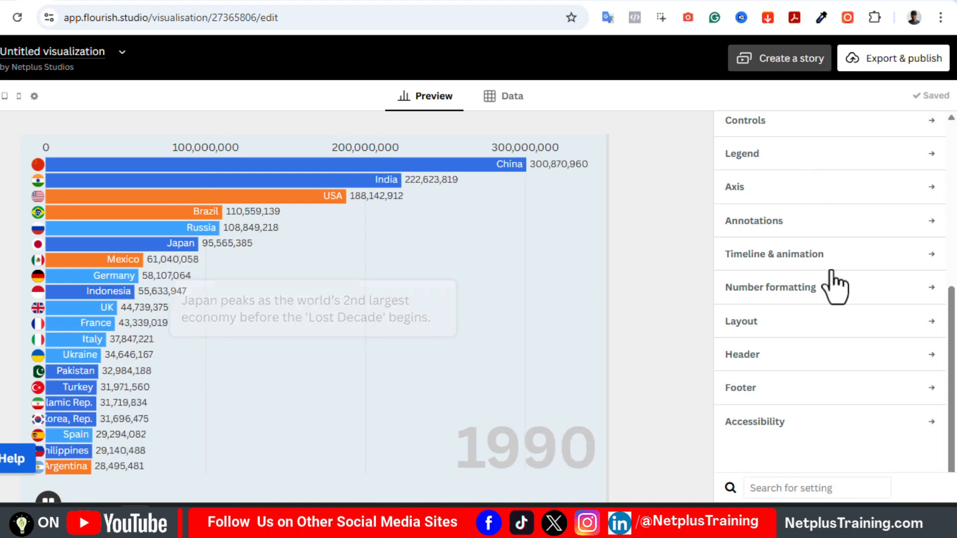
In the header settings, enter the title "Top 20 Economies in the World 1980-2017"
left_click(753, 364)
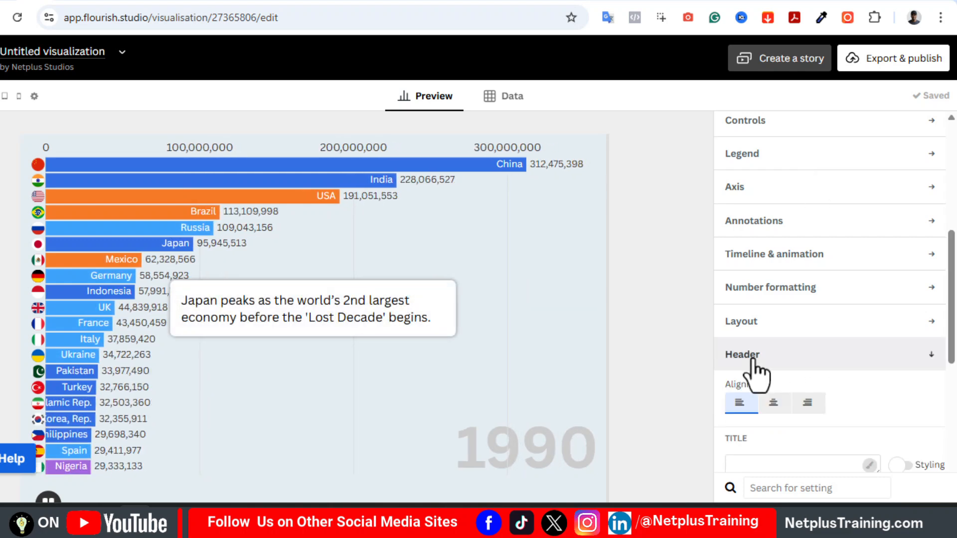
scroll(954, 411, "down", 2)
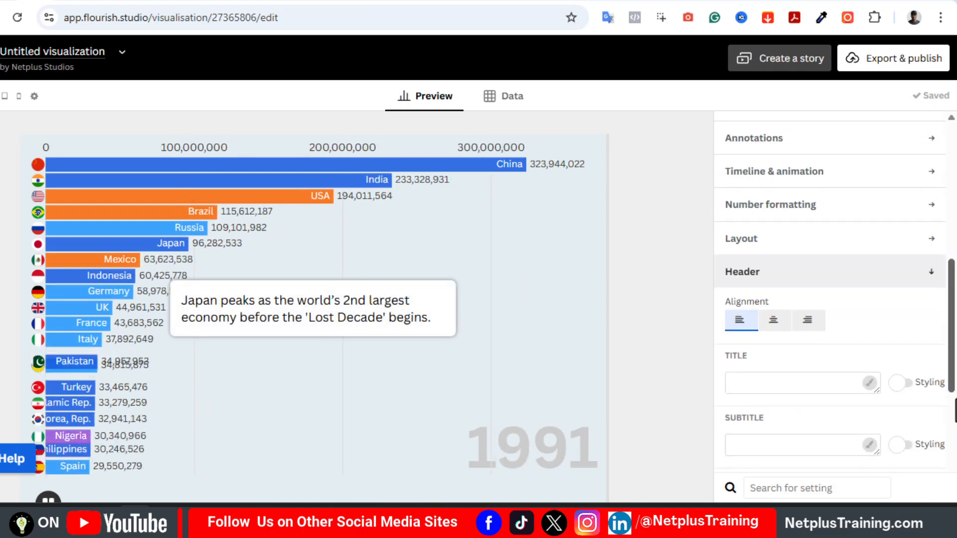
scroll(954, 411, "down", 2)
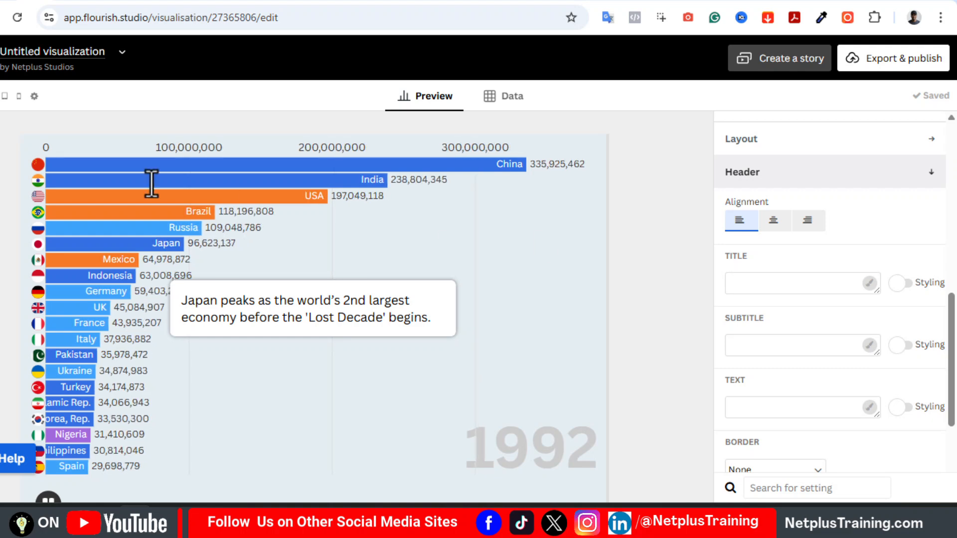
left_click(754, 283)
type("Top 20 Eco")
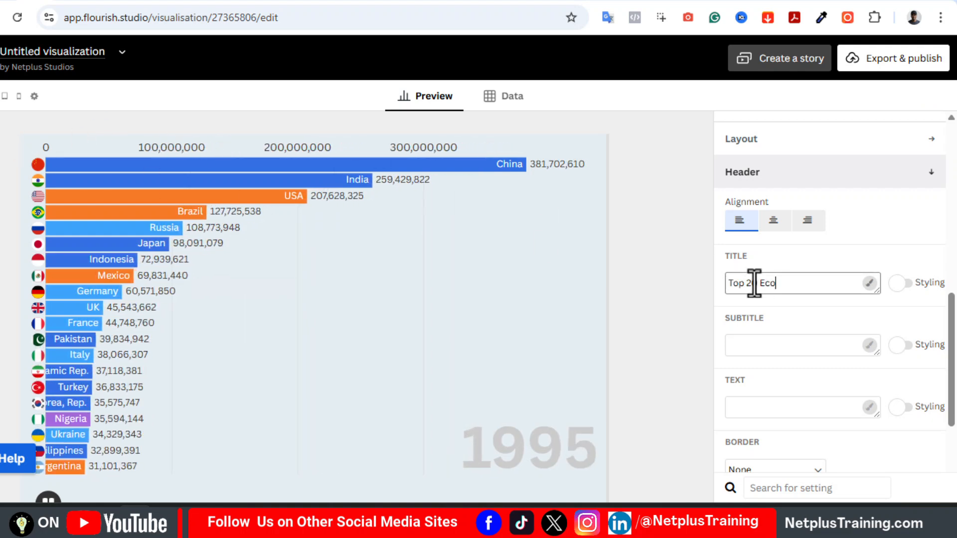
type("nomies in the World")
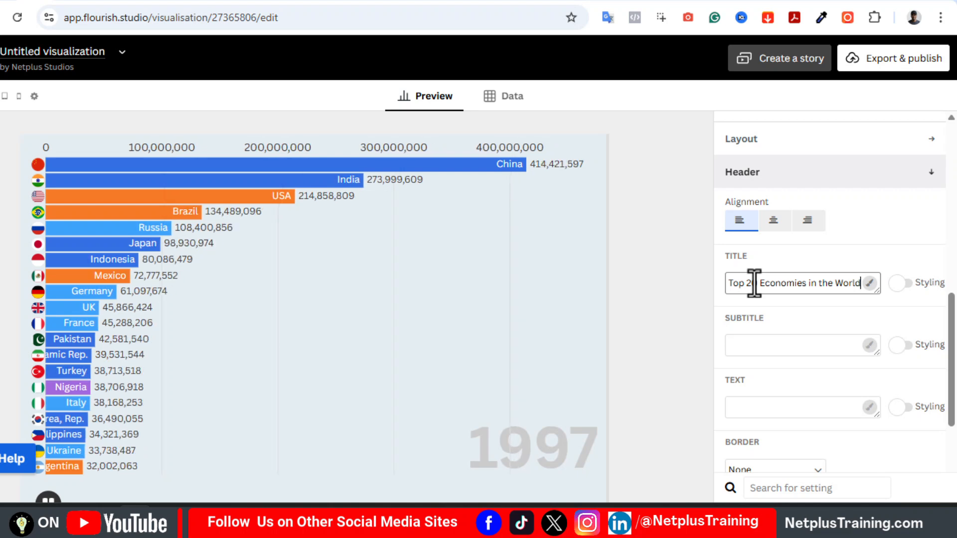
type(" 1980-2017")
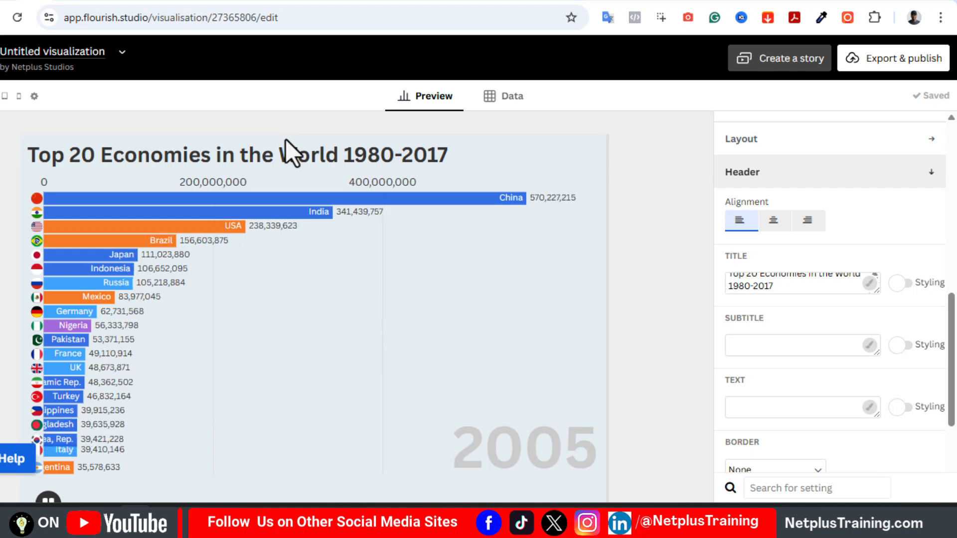
Delete the chart title and collapse the header settings
scroll(795, 348, "up", 1)
left_click_drag(794, 353, 722, 334)
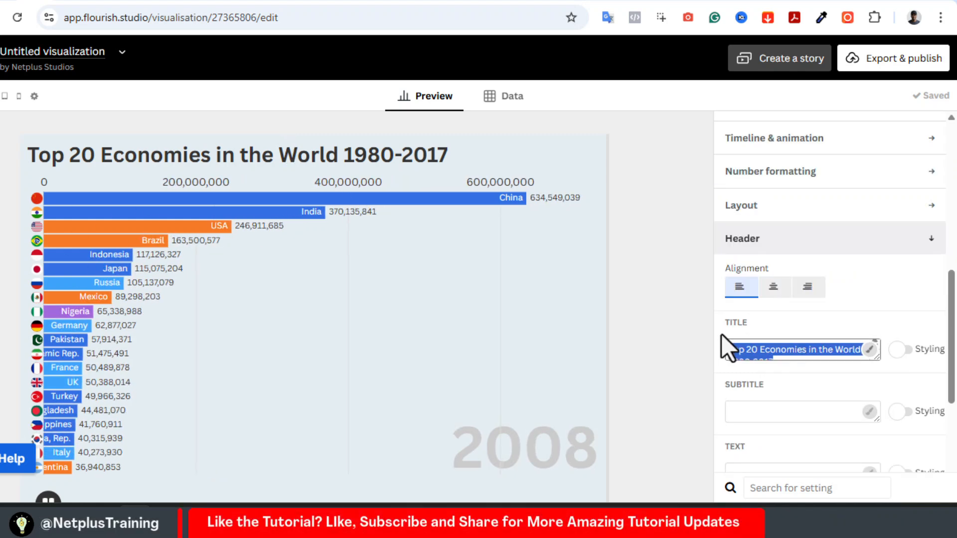
key("BackSpace")
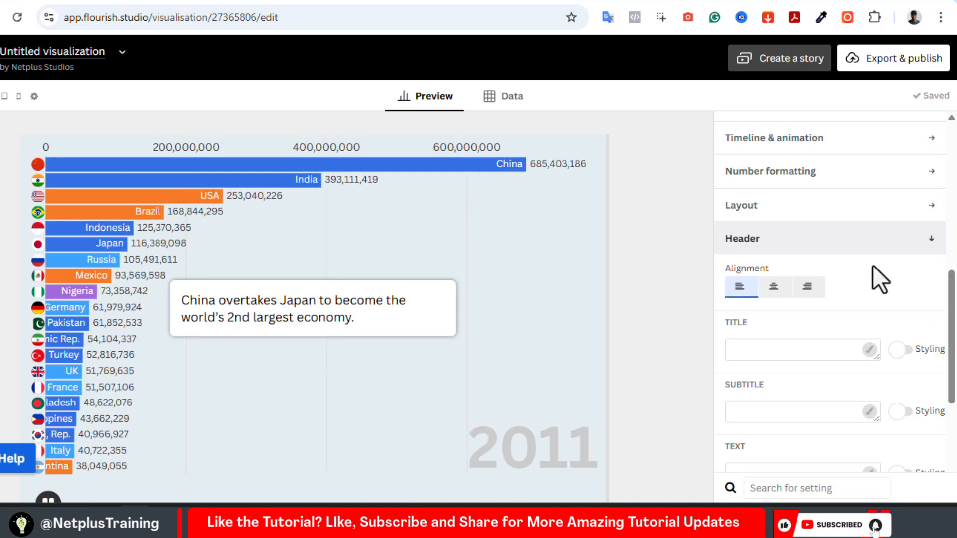
left_click(855, 246)
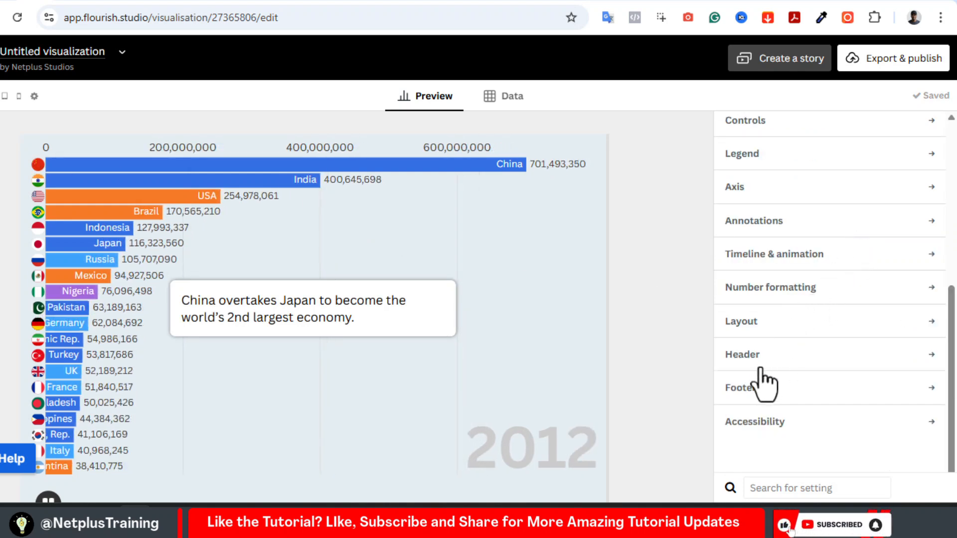
In the footer settings, enable multiple sources and name them IMF, World Bank and Wikipedia
left_click(757, 391)
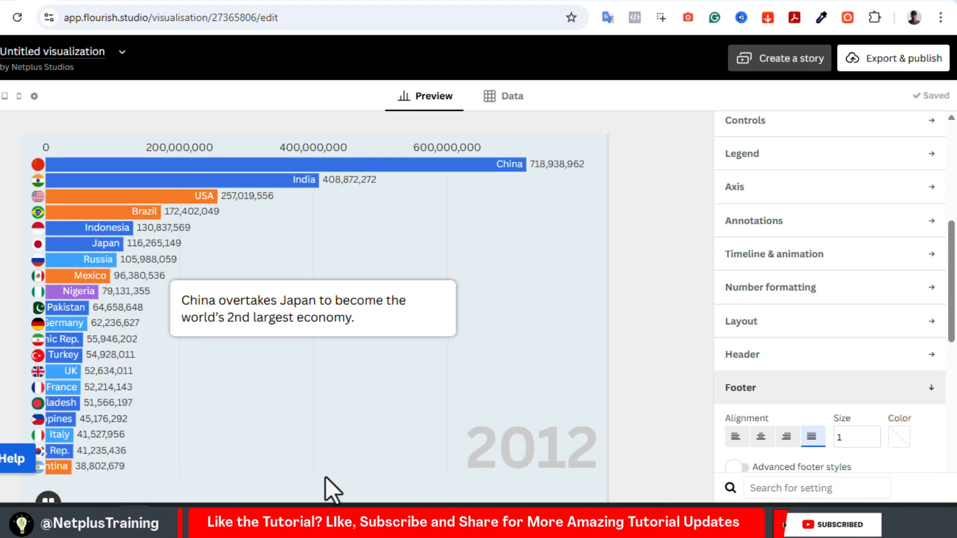
left_click(797, 394)
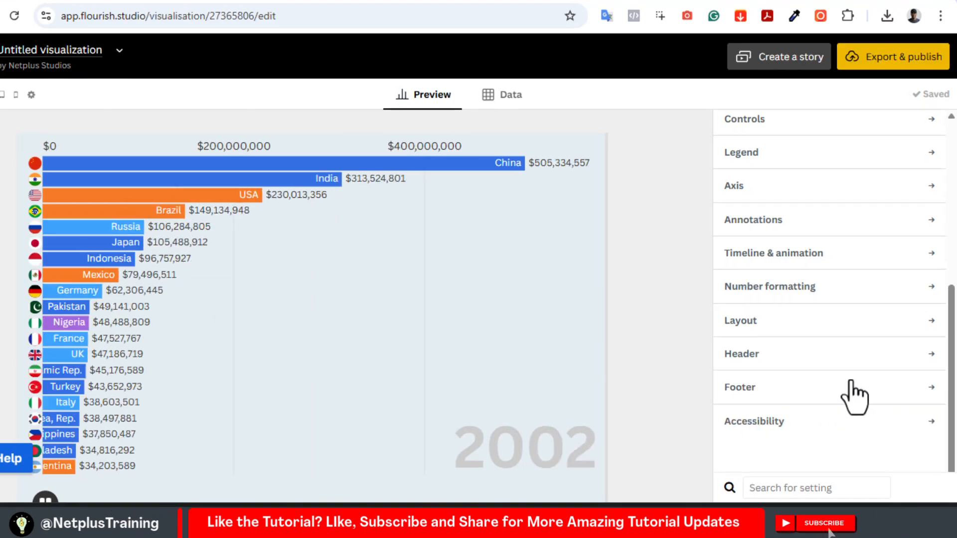
left_click(854, 393)
scroll(744, 285, "down", 5)
left_click(738, 280)
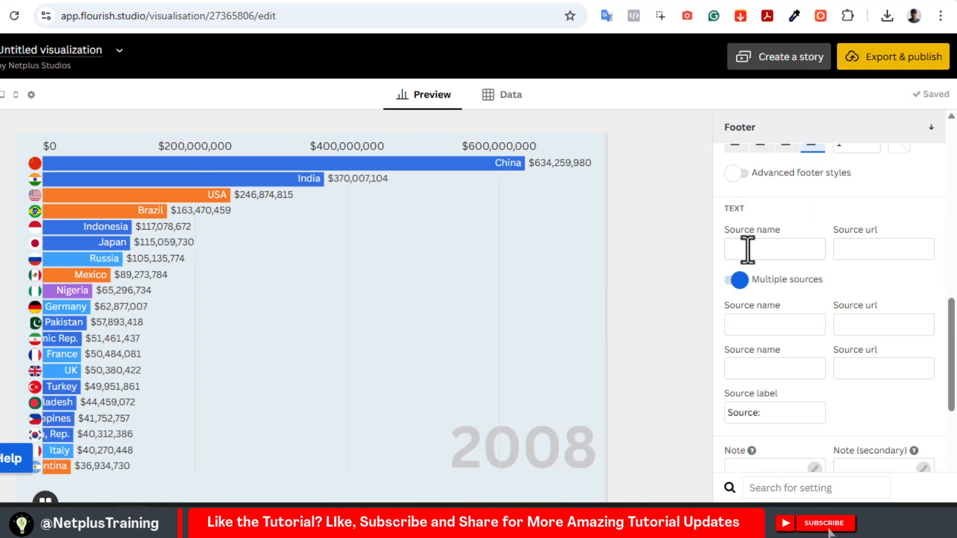
left_click(748, 250)
type("IMF")
left_click(756, 326)
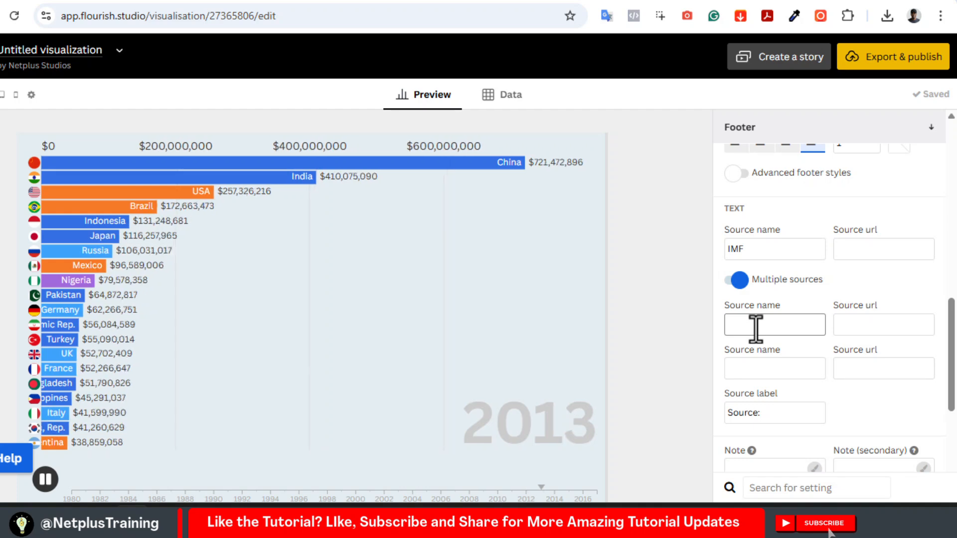
type("World Bank")
left_click(756, 368)
type("Wikipedia")
Left-align the footer text and adjust its size, trying values up to 3.4
scroll(828, 299, "up", 3)
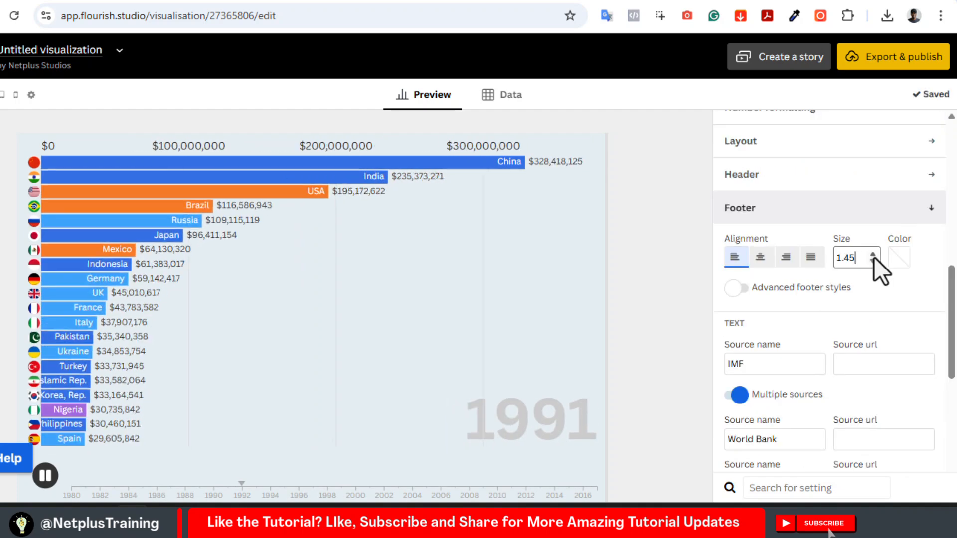
left_click(874, 254)
left_click(874, 254)
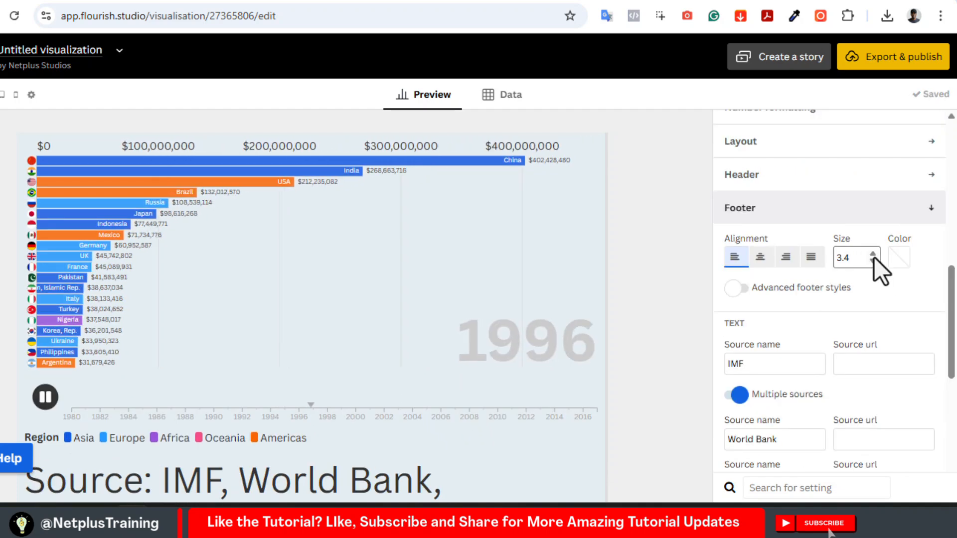
left_click(874, 265)
left_click(874, 254)
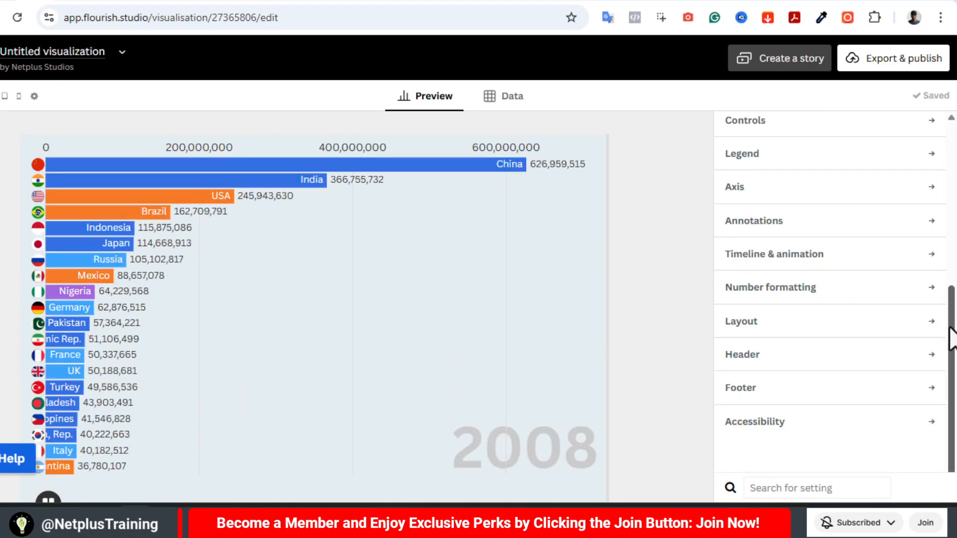
Collapse the labels settings and return to the start of the chart settings
left_click_drag(952, 339, 955, 257)
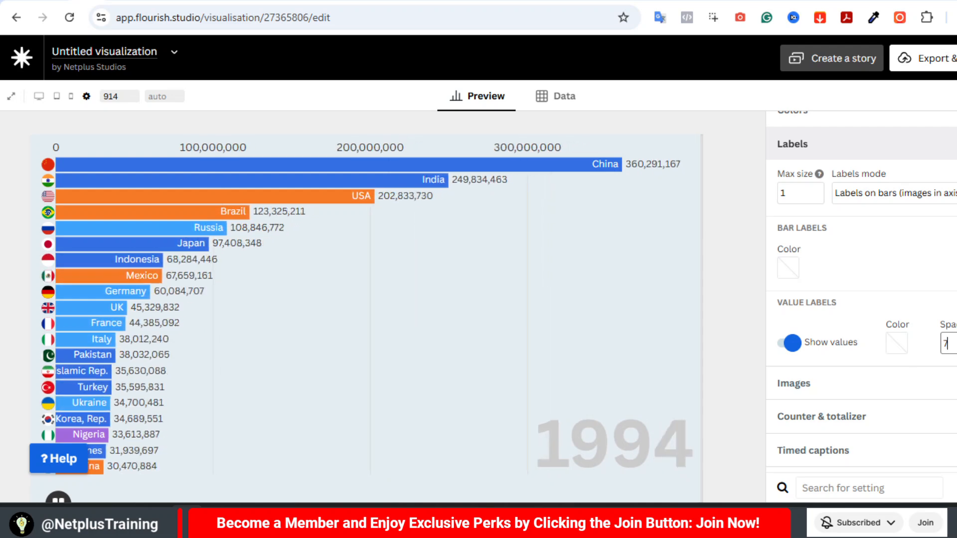
left_click(917, 158)
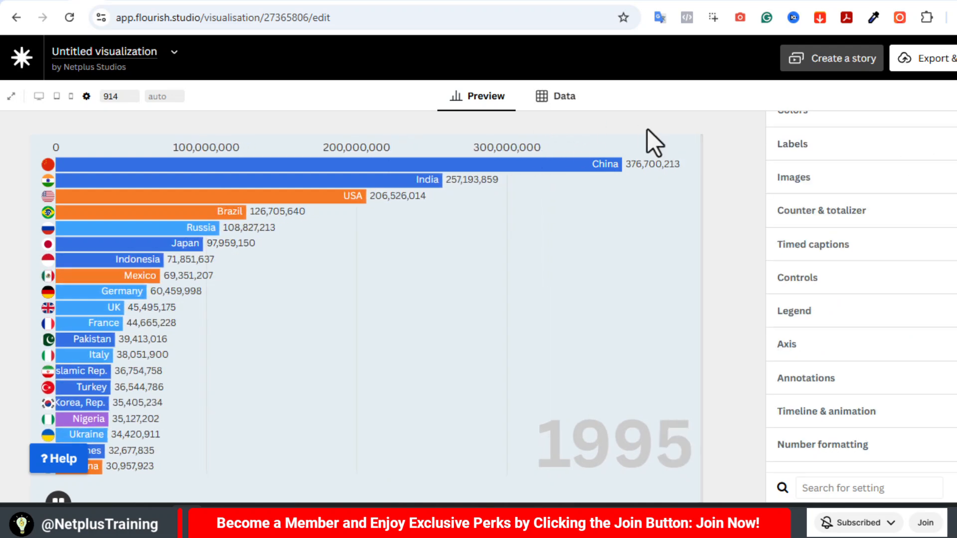
scroll(861, 299, "up", 3)
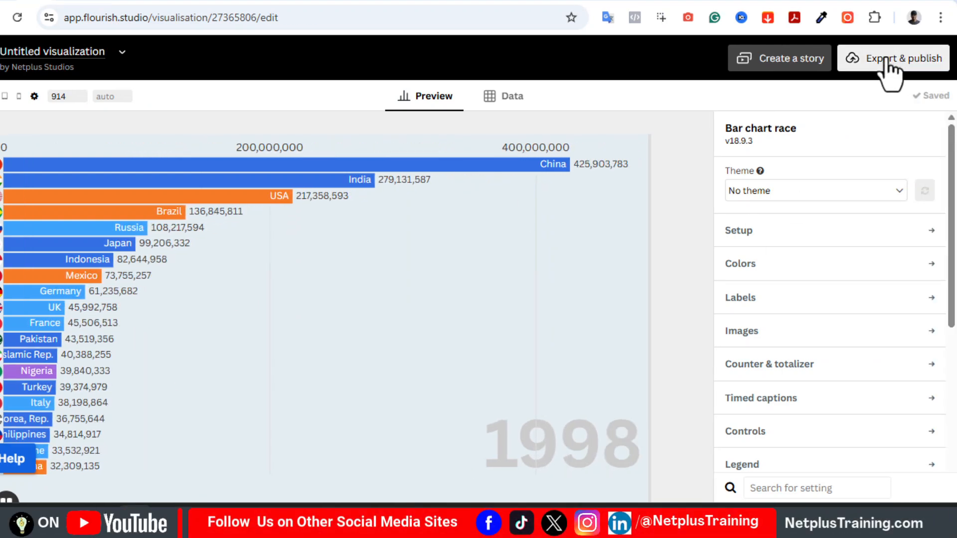
Publish the visualization for sharing and embedding
left_click(885, 69)
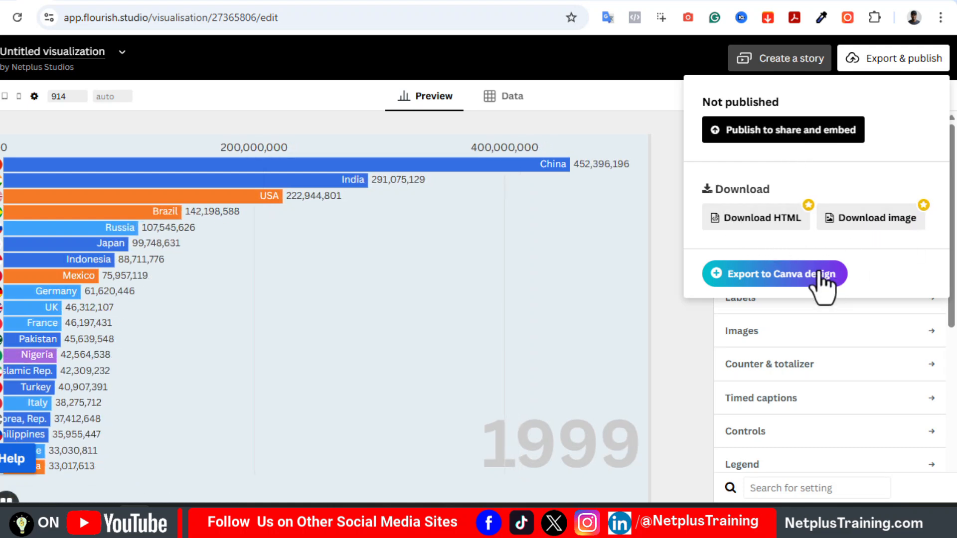
left_click(764, 130)
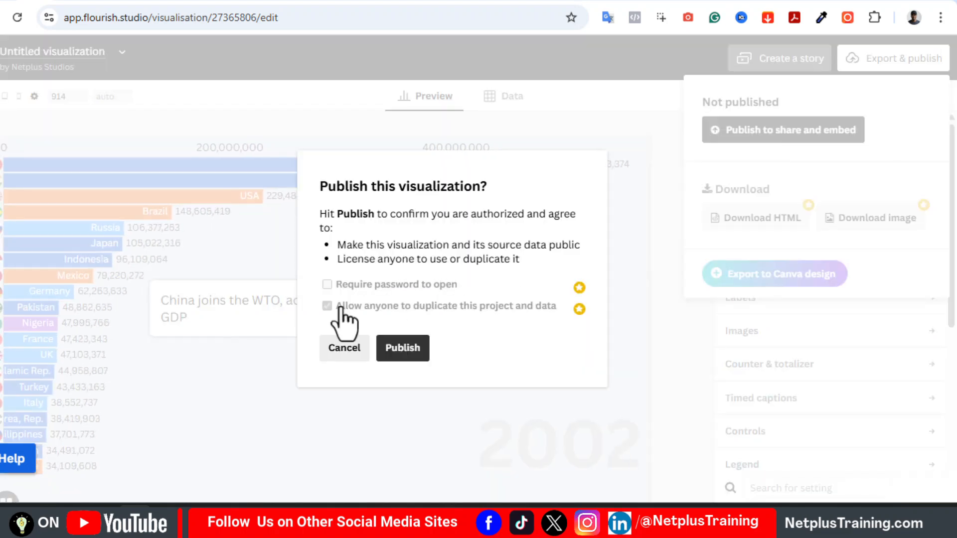
left_click(397, 350)
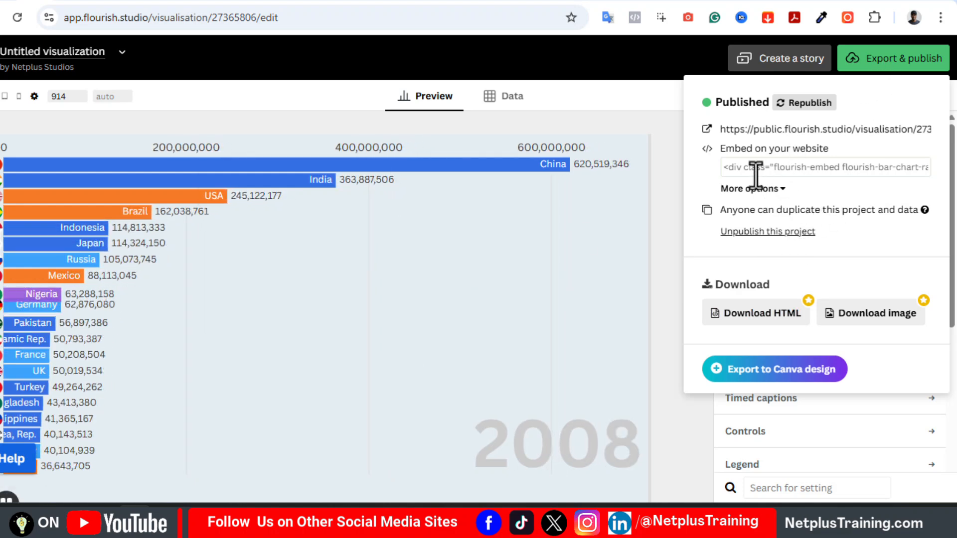
Open the published visualization's public link to view the live chart
left_click(858, 131)
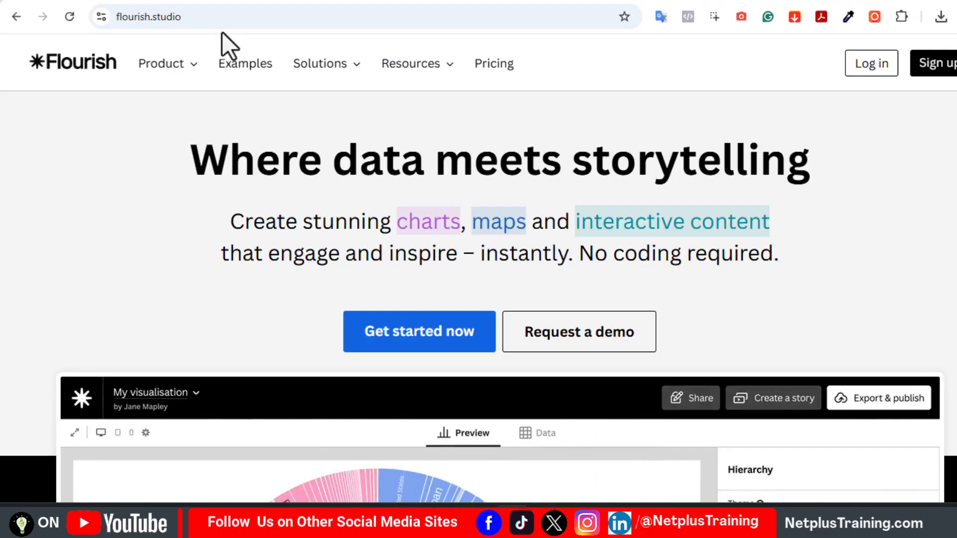
Log in to Flourish, go to My projects and open the bar chart race project for editing
left_click(865, 72)
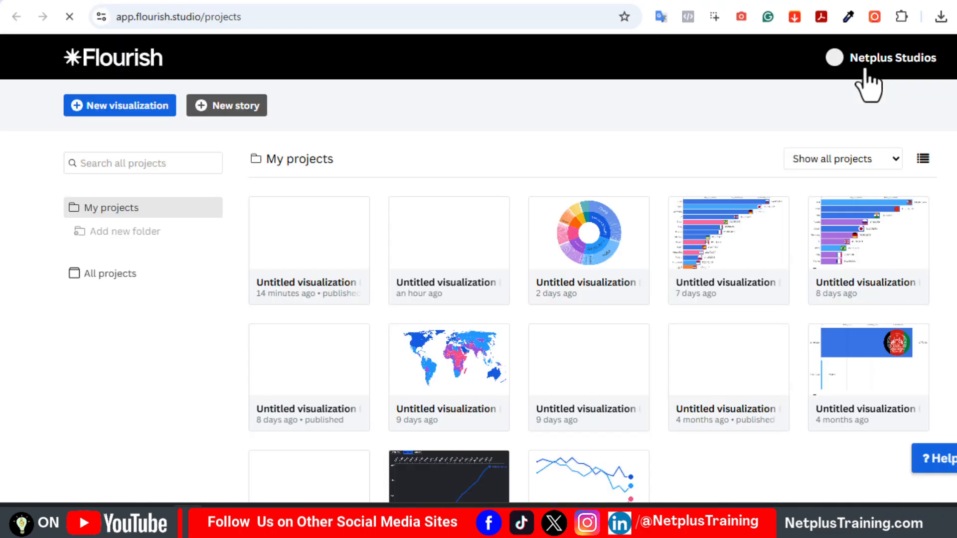
left_click(912, 60)
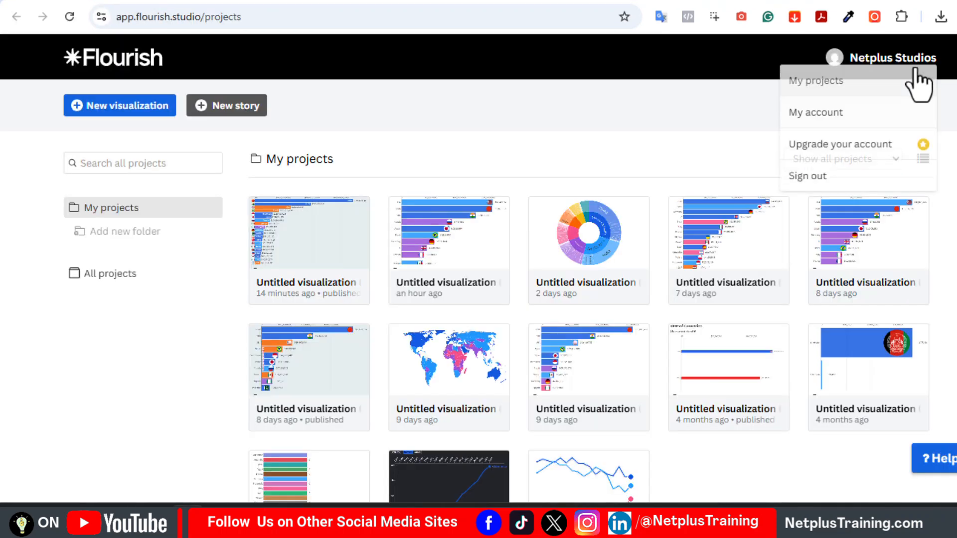
left_click(820, 85)
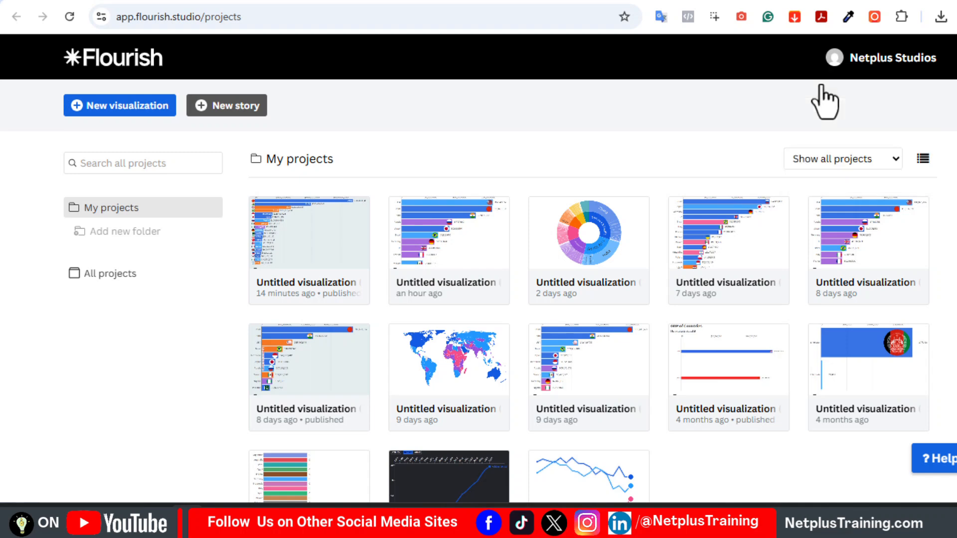
left_click(467, 278)
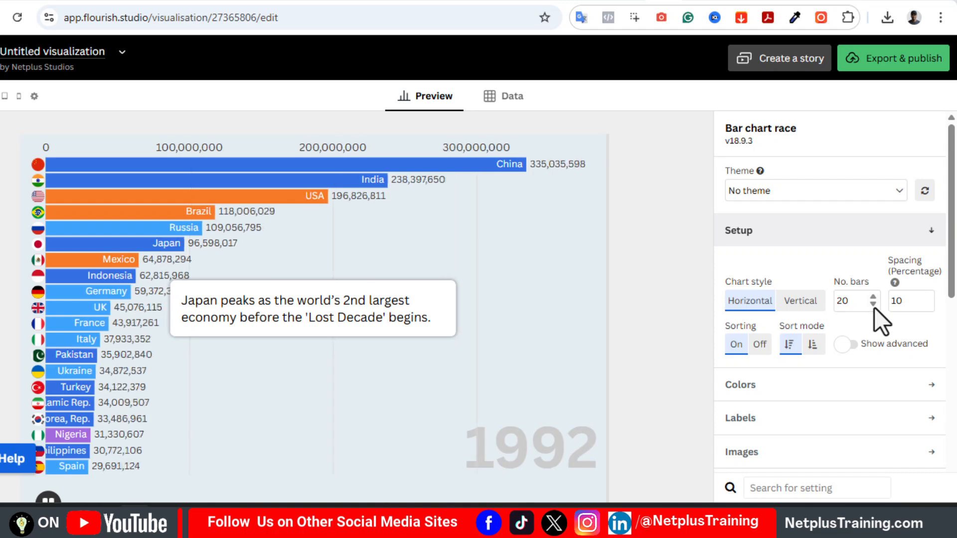
Reduce the number of bars to 9 and republish the visualization with the change
left_click(874, 307)
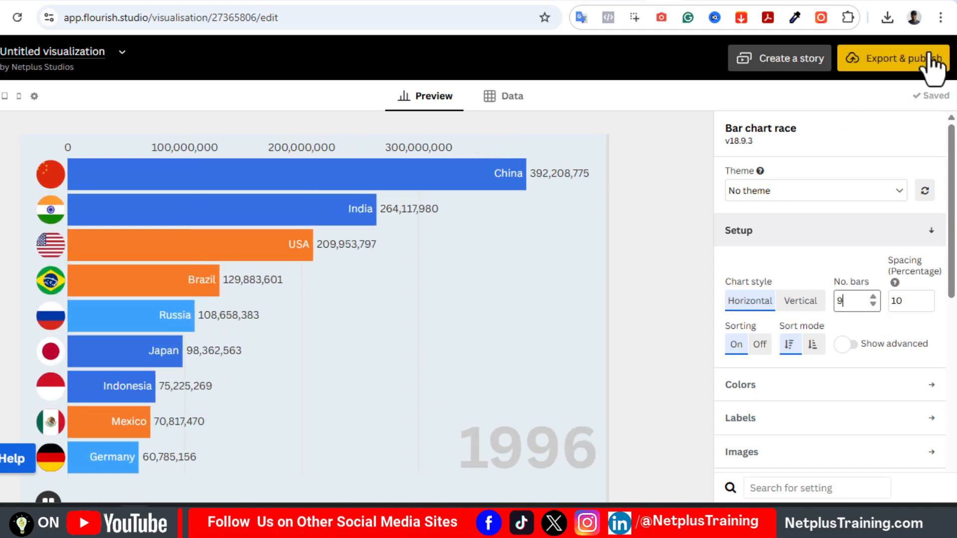
left_click(894, 62)
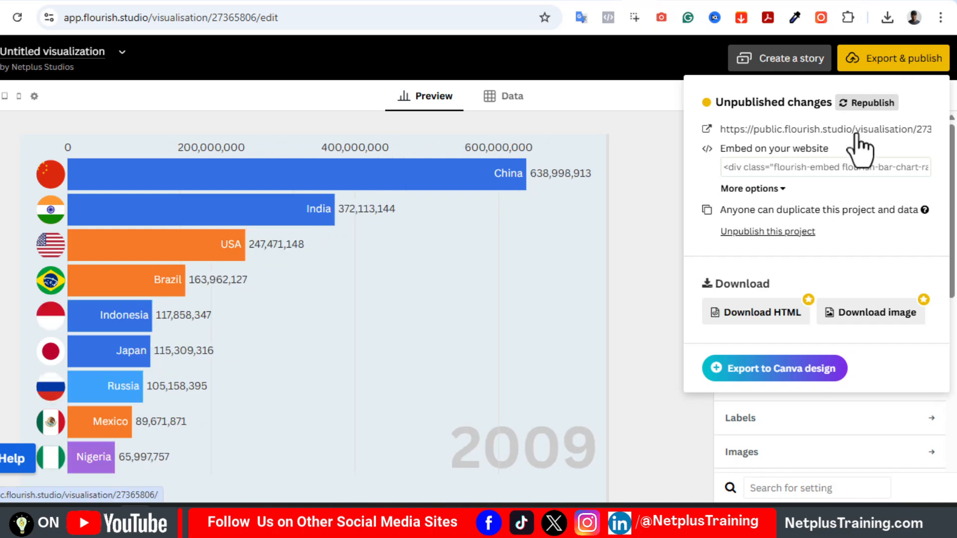
left_click(867, 103)
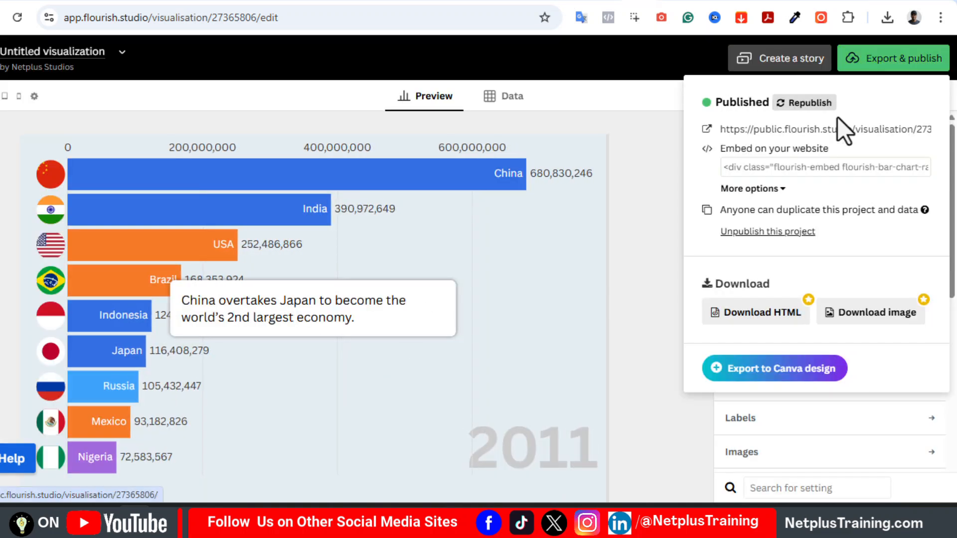
left_click(841, 131)
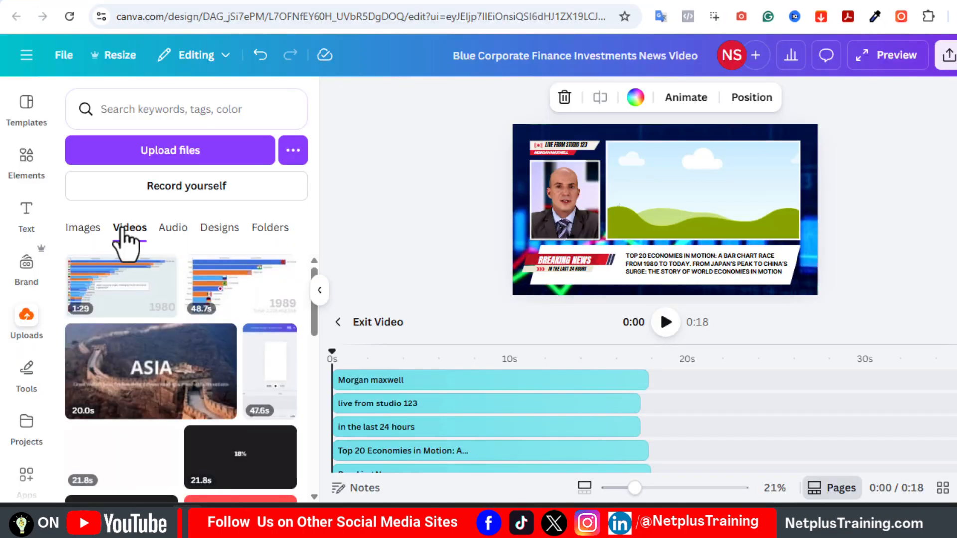
In the Canva news video design, fill the empty landscape frame with the uploaded 1:29 bar chart race video
mouse_move(118, 310)
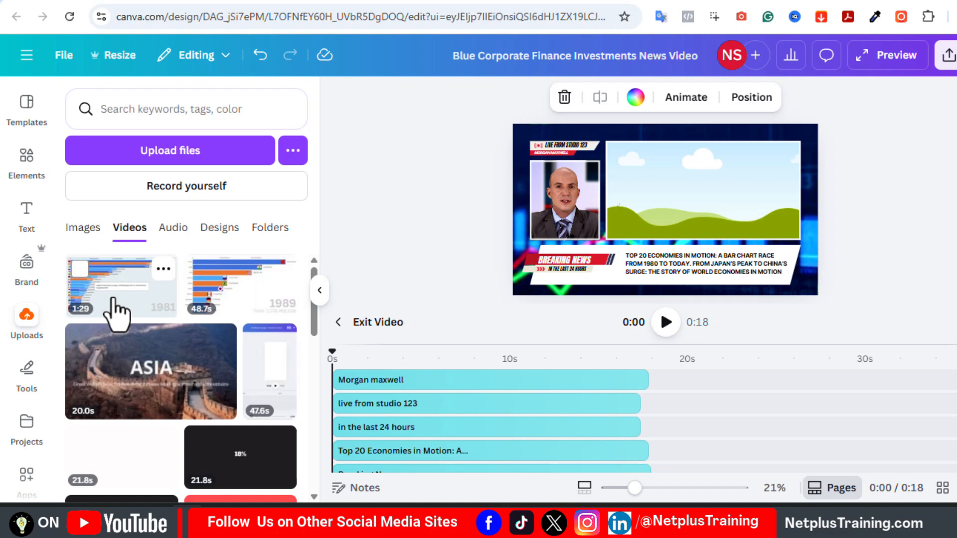
left_click_drag(111, 309, 671, 188)
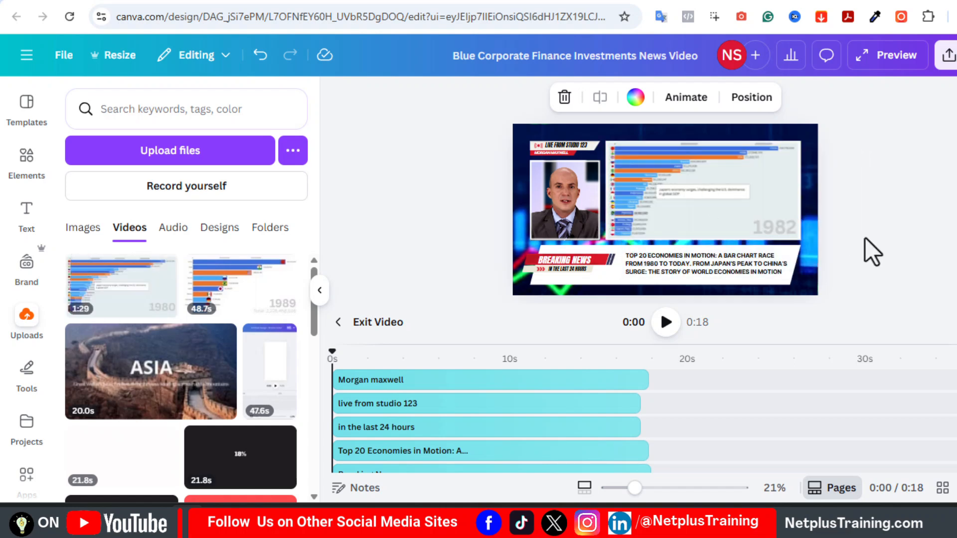